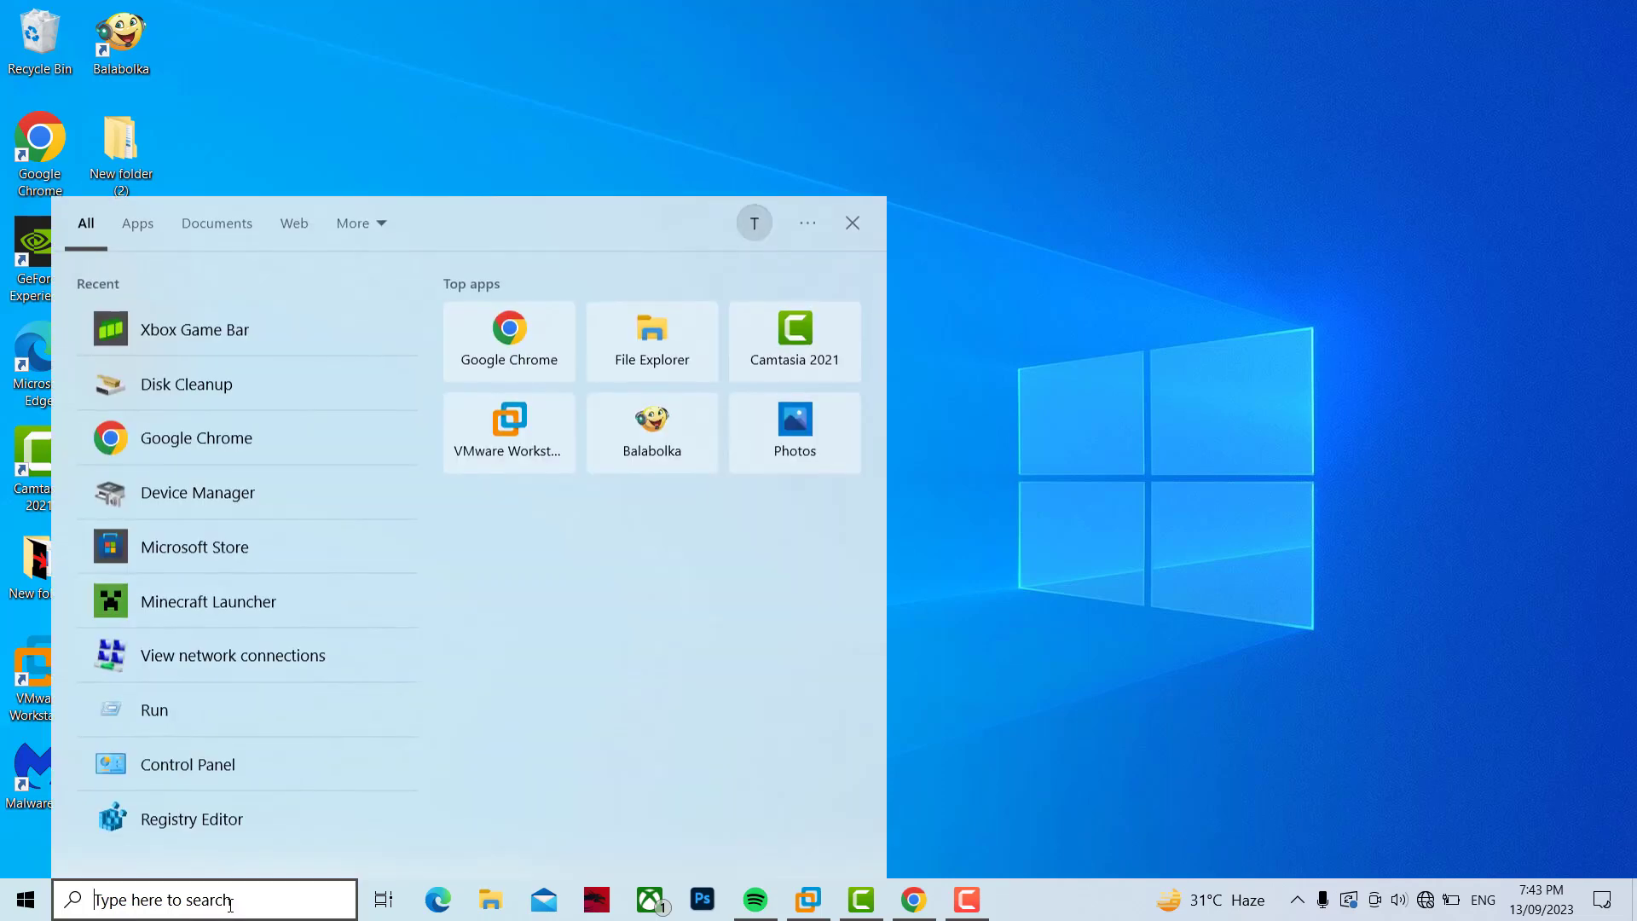
Step: Search 'reg' in the Start menu and launch Registry Editor as administrator
type("reg")
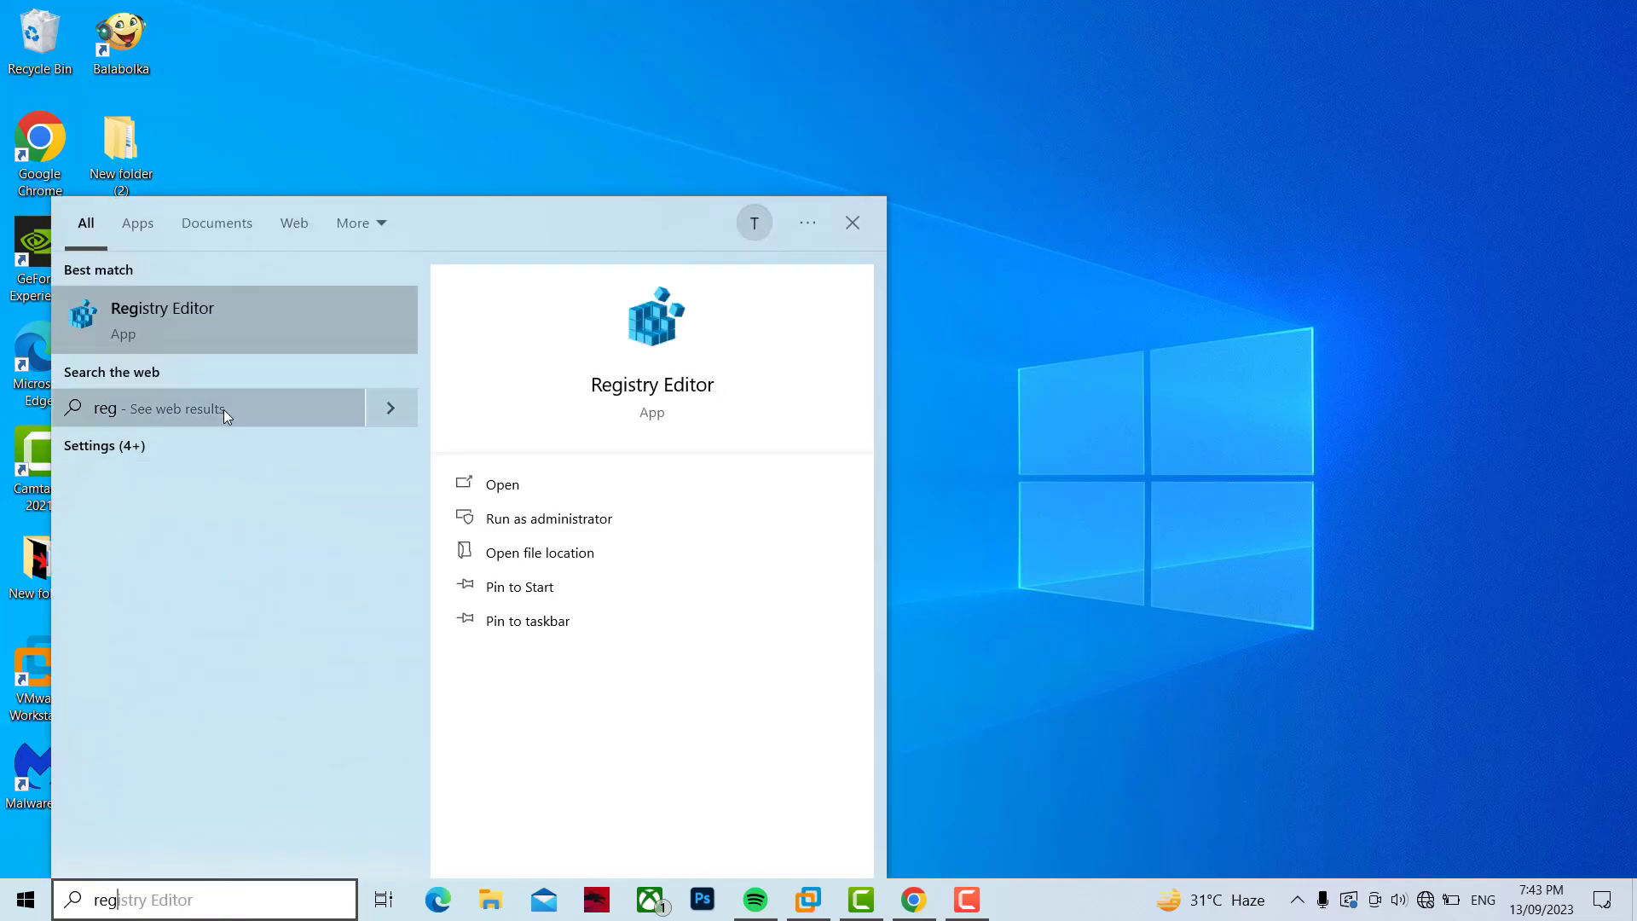
right_click(258, 315)
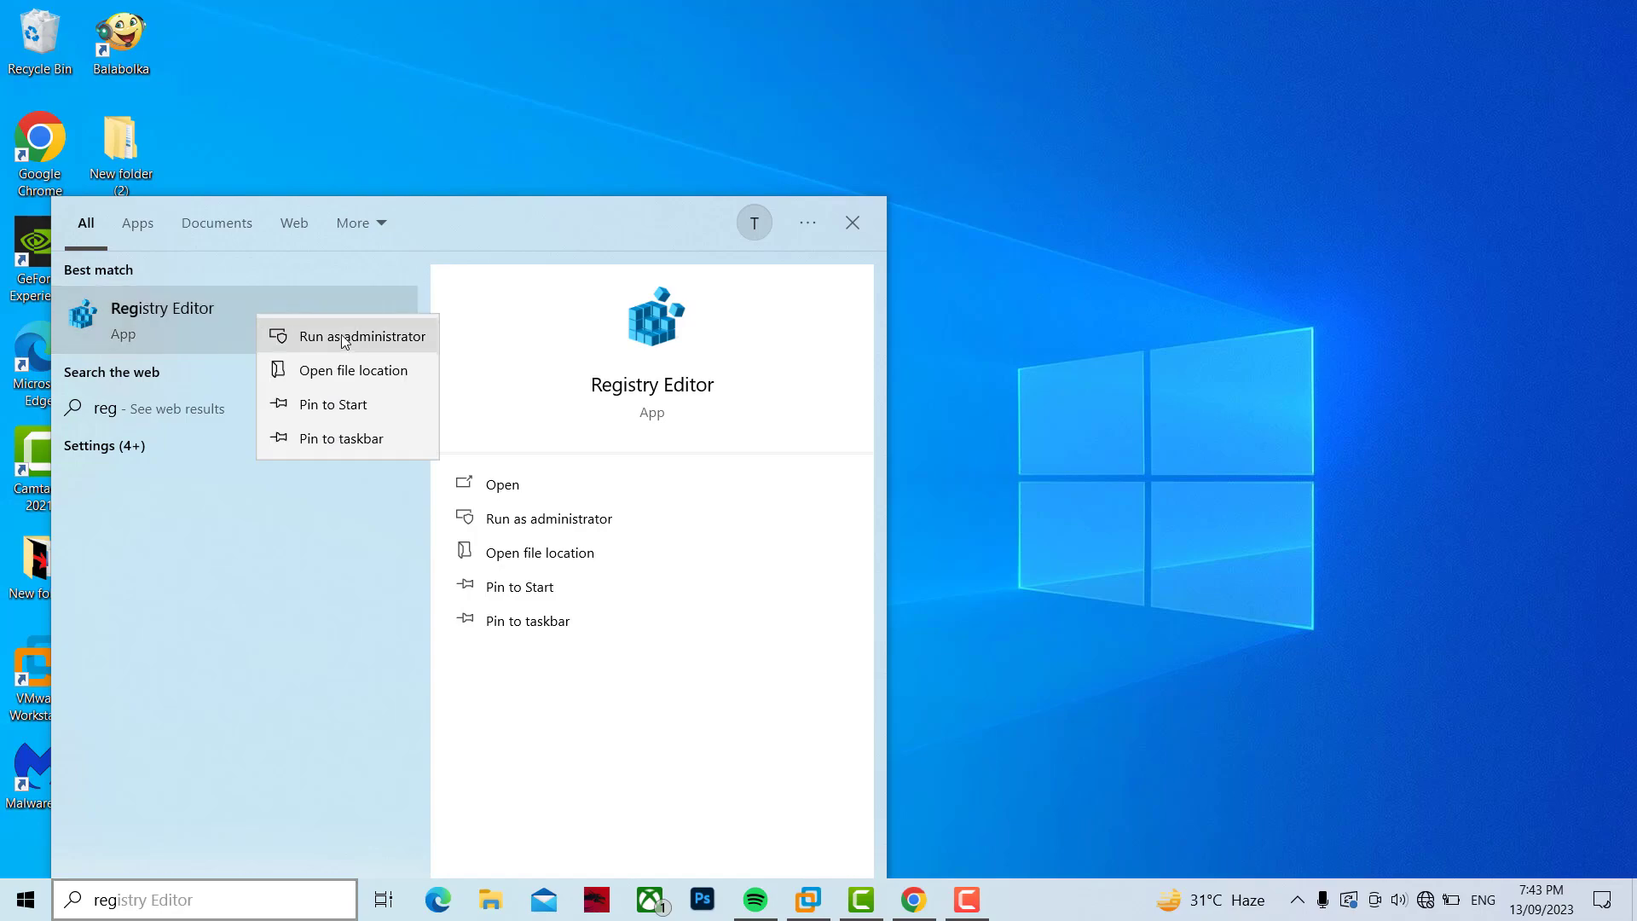
left_click(391, 338)
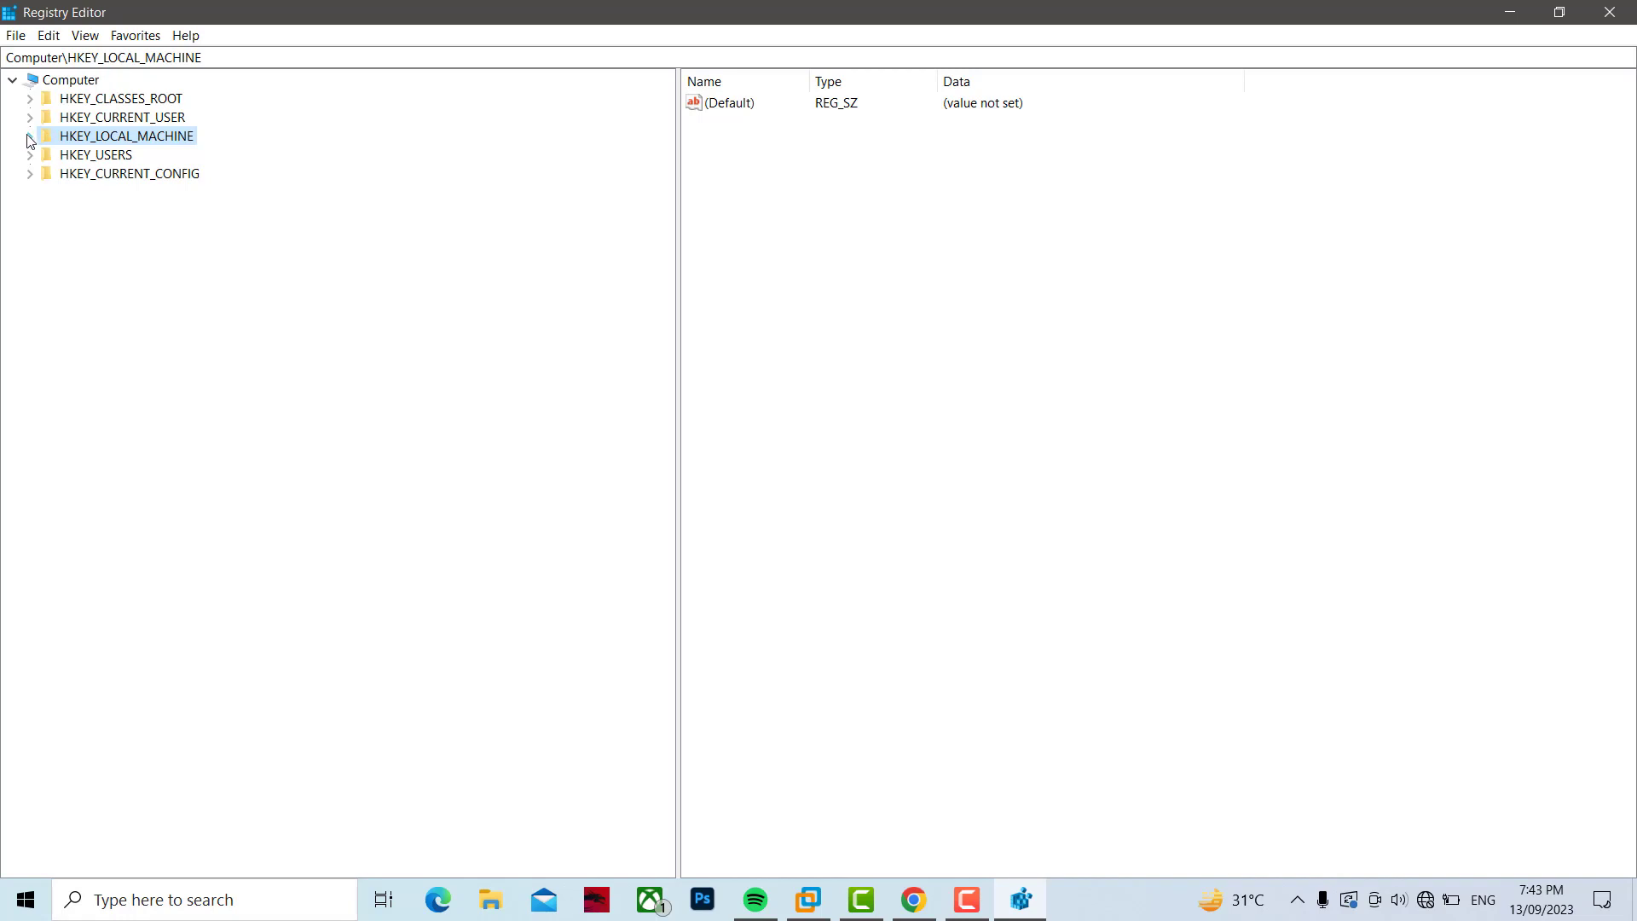
Step: Expand HKEY_LOCAL_MACHINE > SOFTWARE > Microsoft > WindowsRuntime > ActivatableClassId in the key tree
left_click(30, 136)
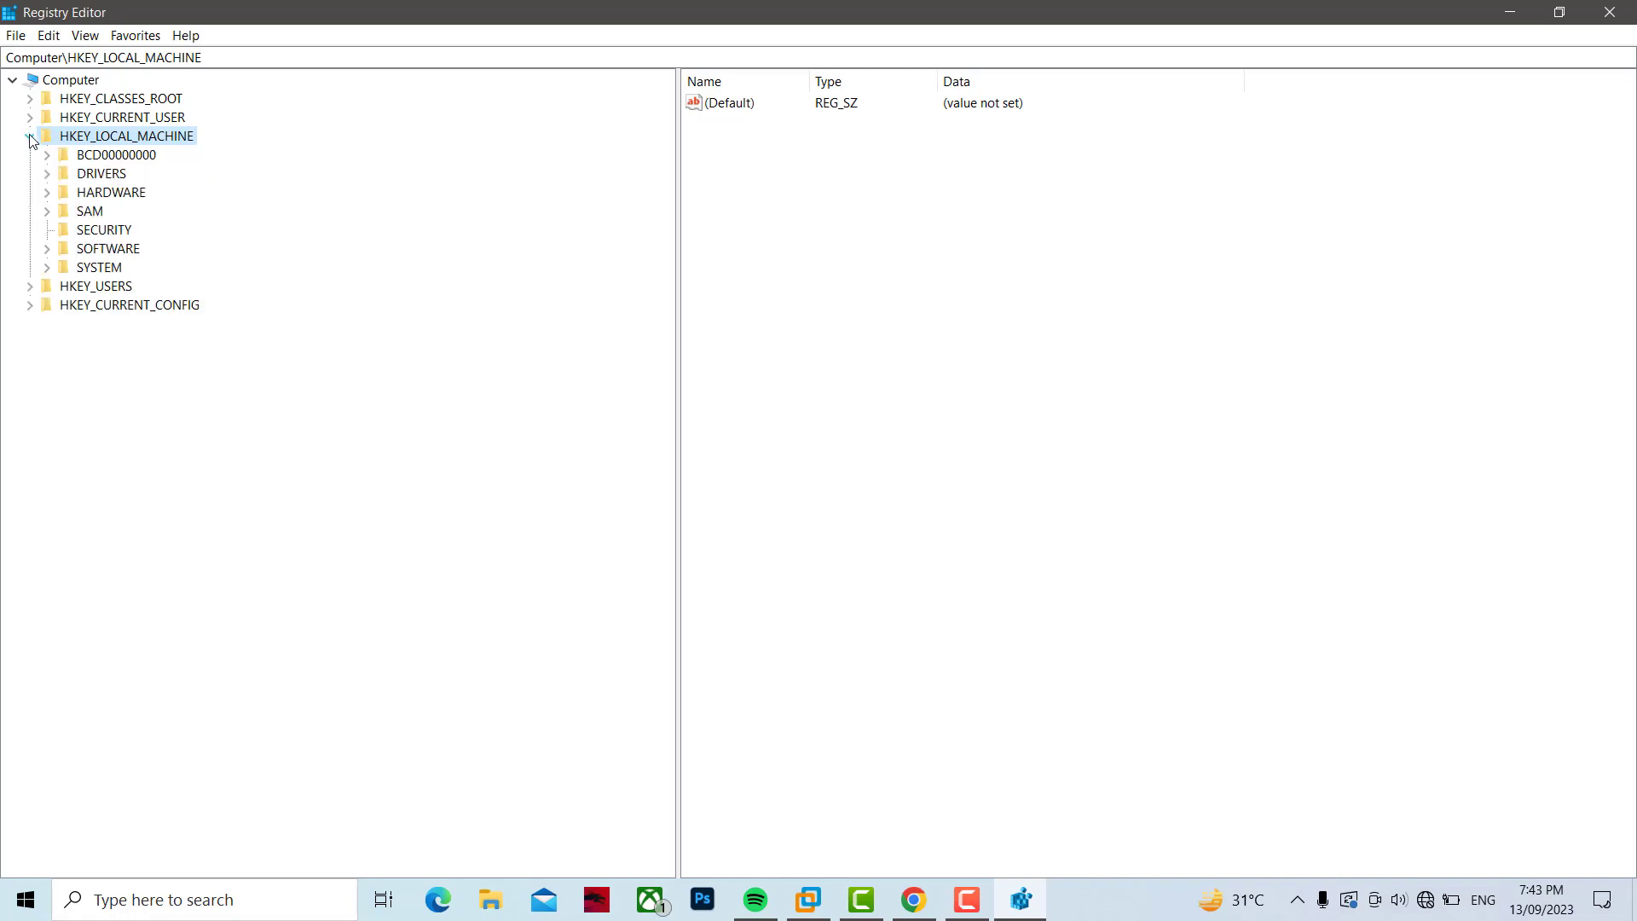
left_click(102, 249)
left_click(47, 248)
scroll(237, 312, "down", 1)
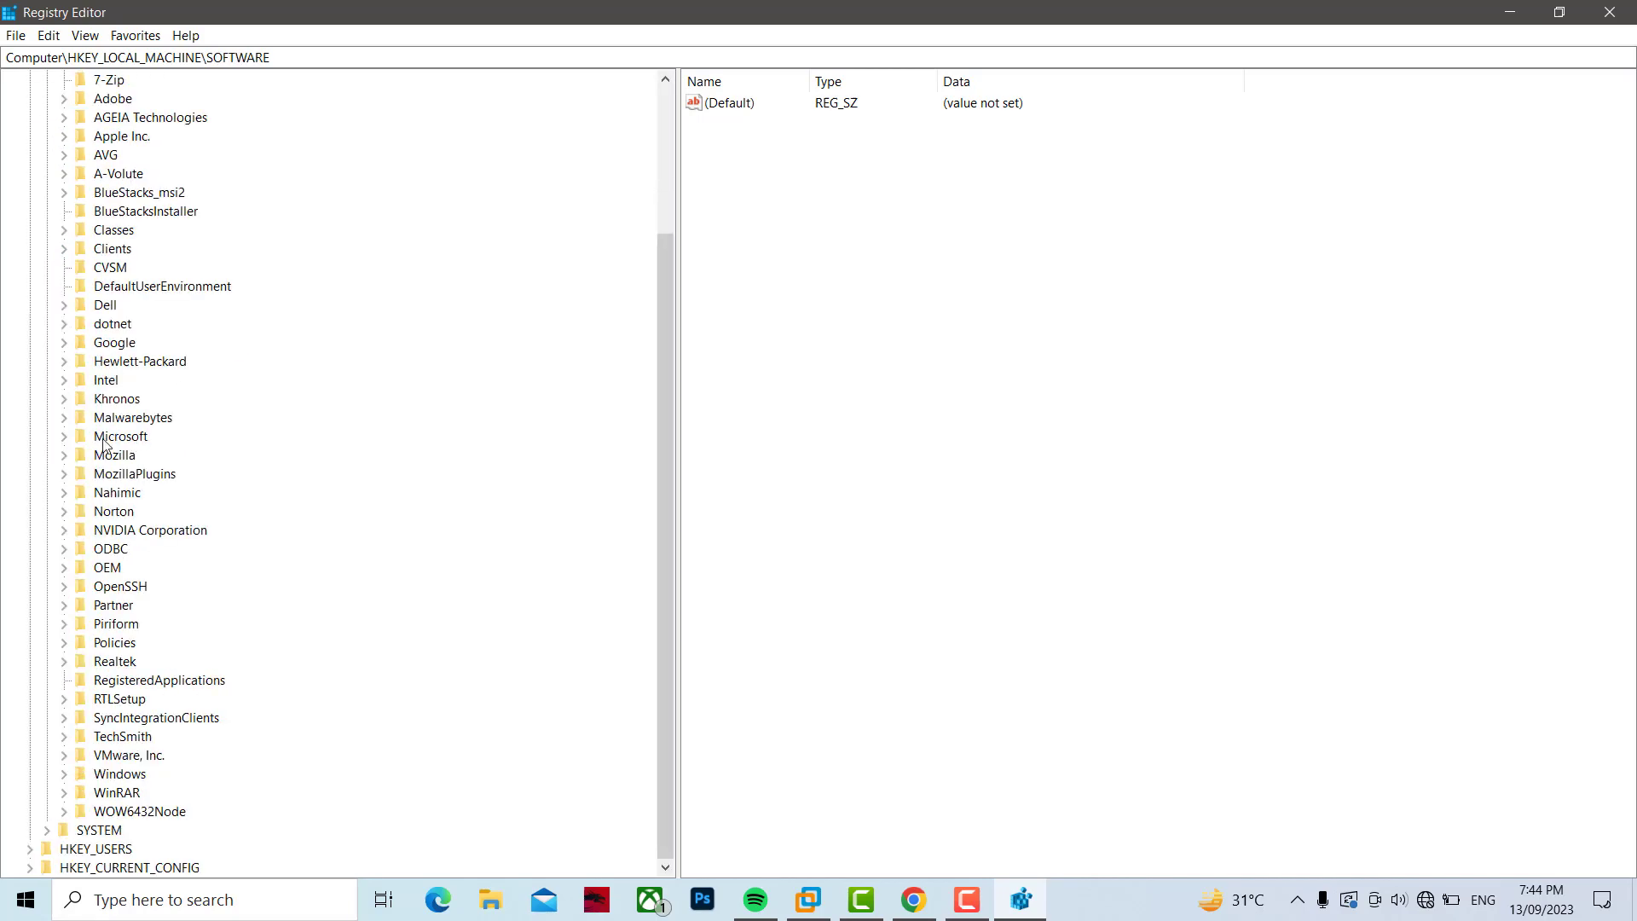
left_click(64, 437)
scroll(228, 443, "down", 15)
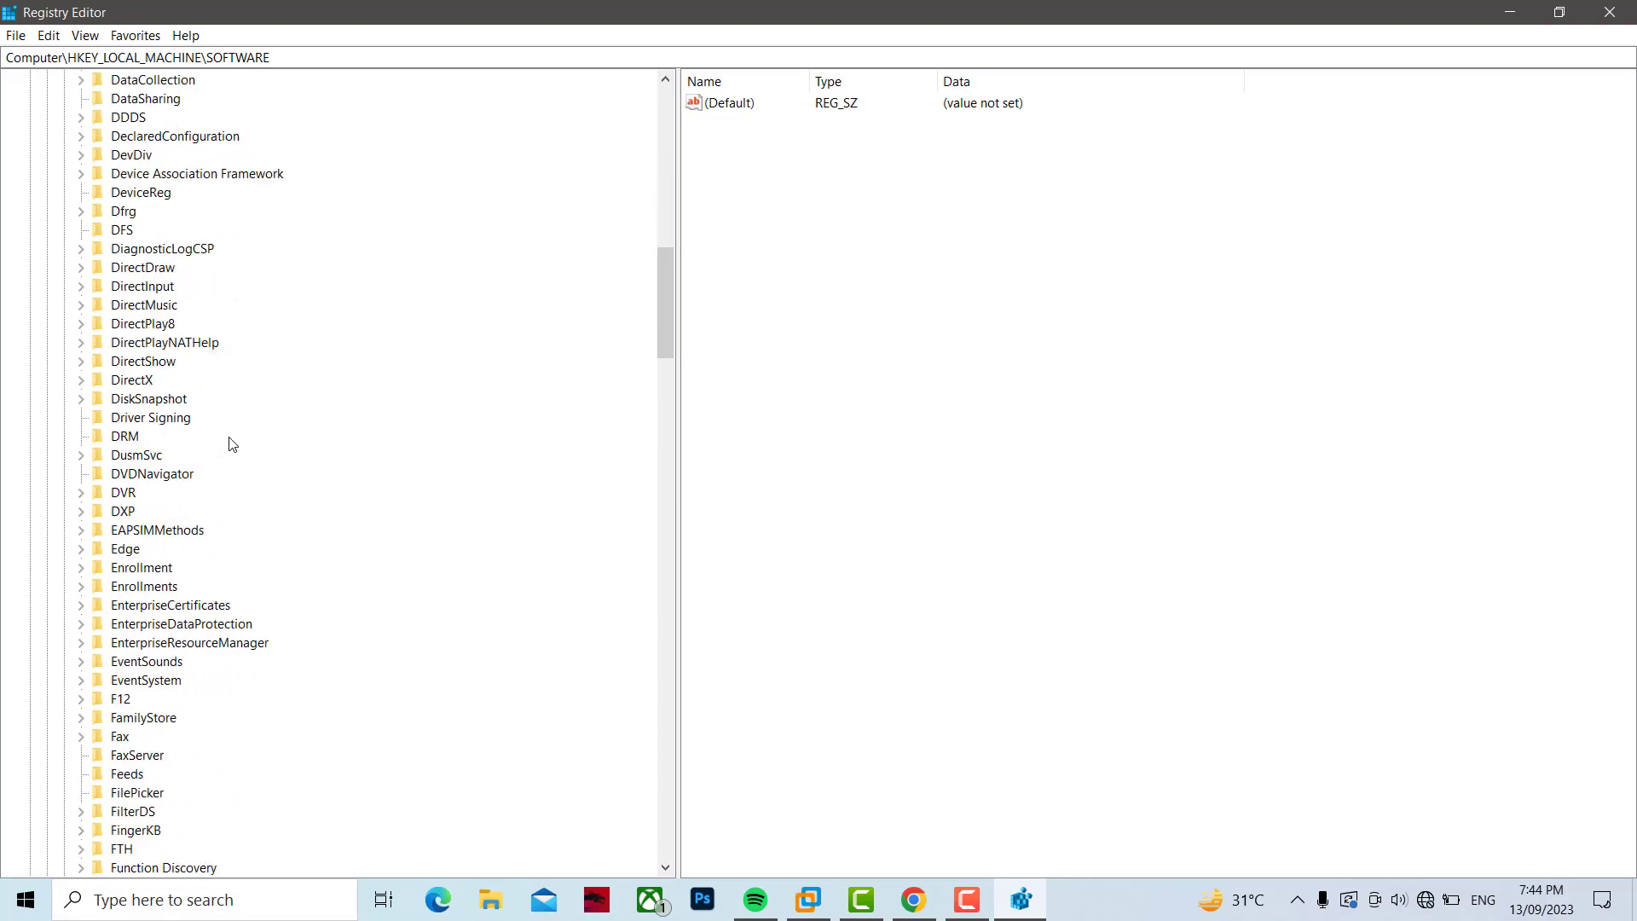
scroll(228, 444, "down", 20)
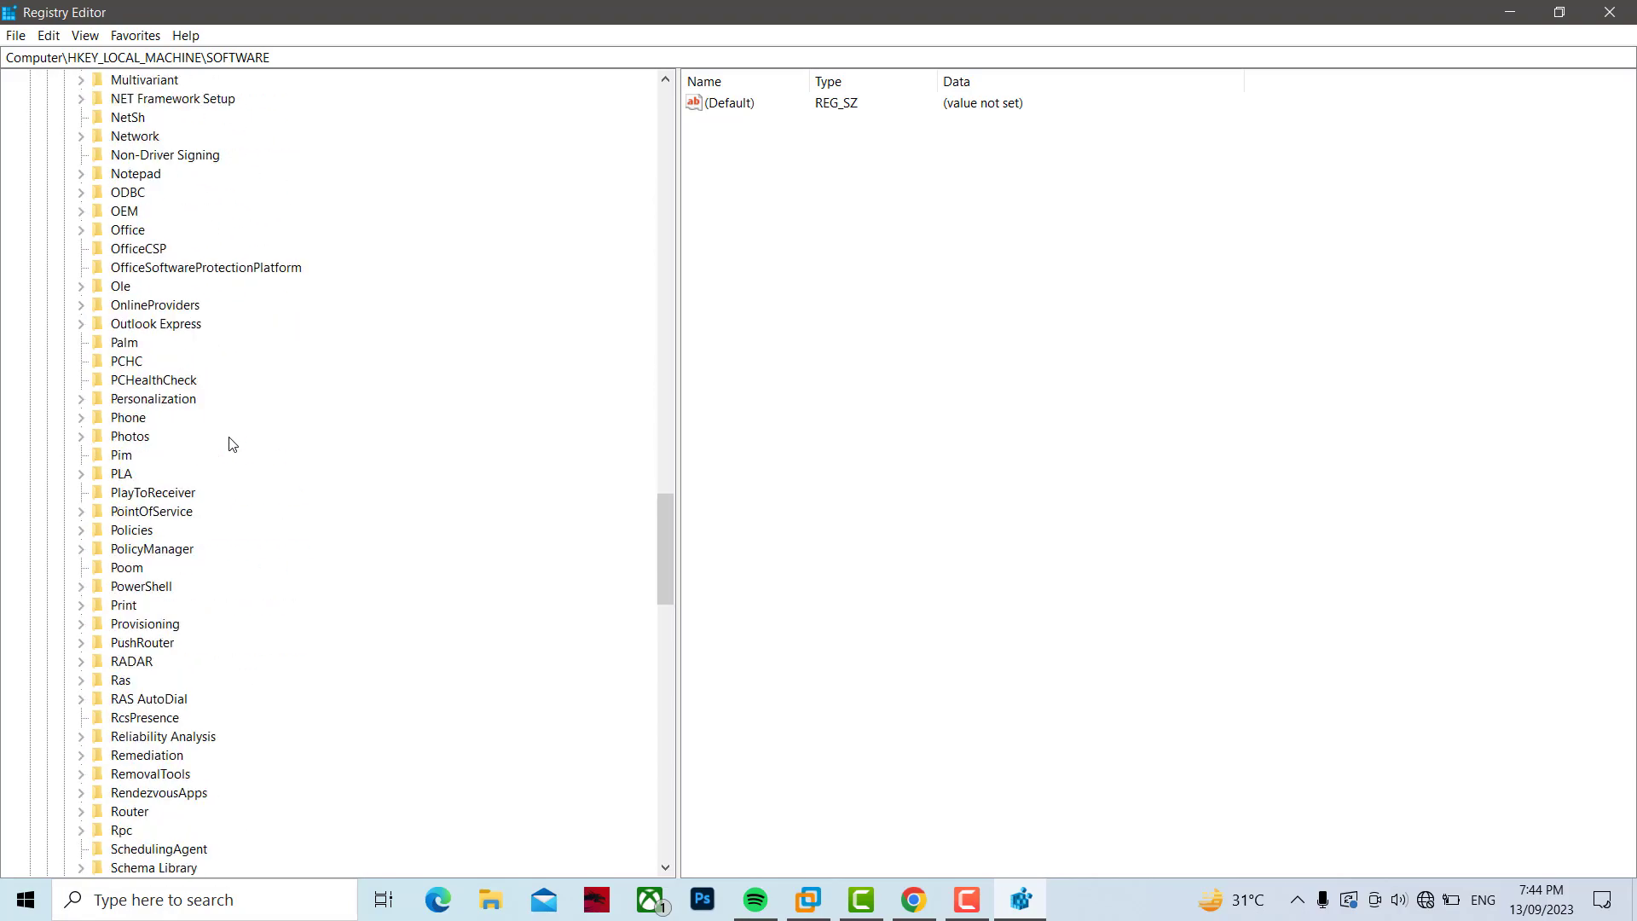
scroll(232, 443, "down", 20)
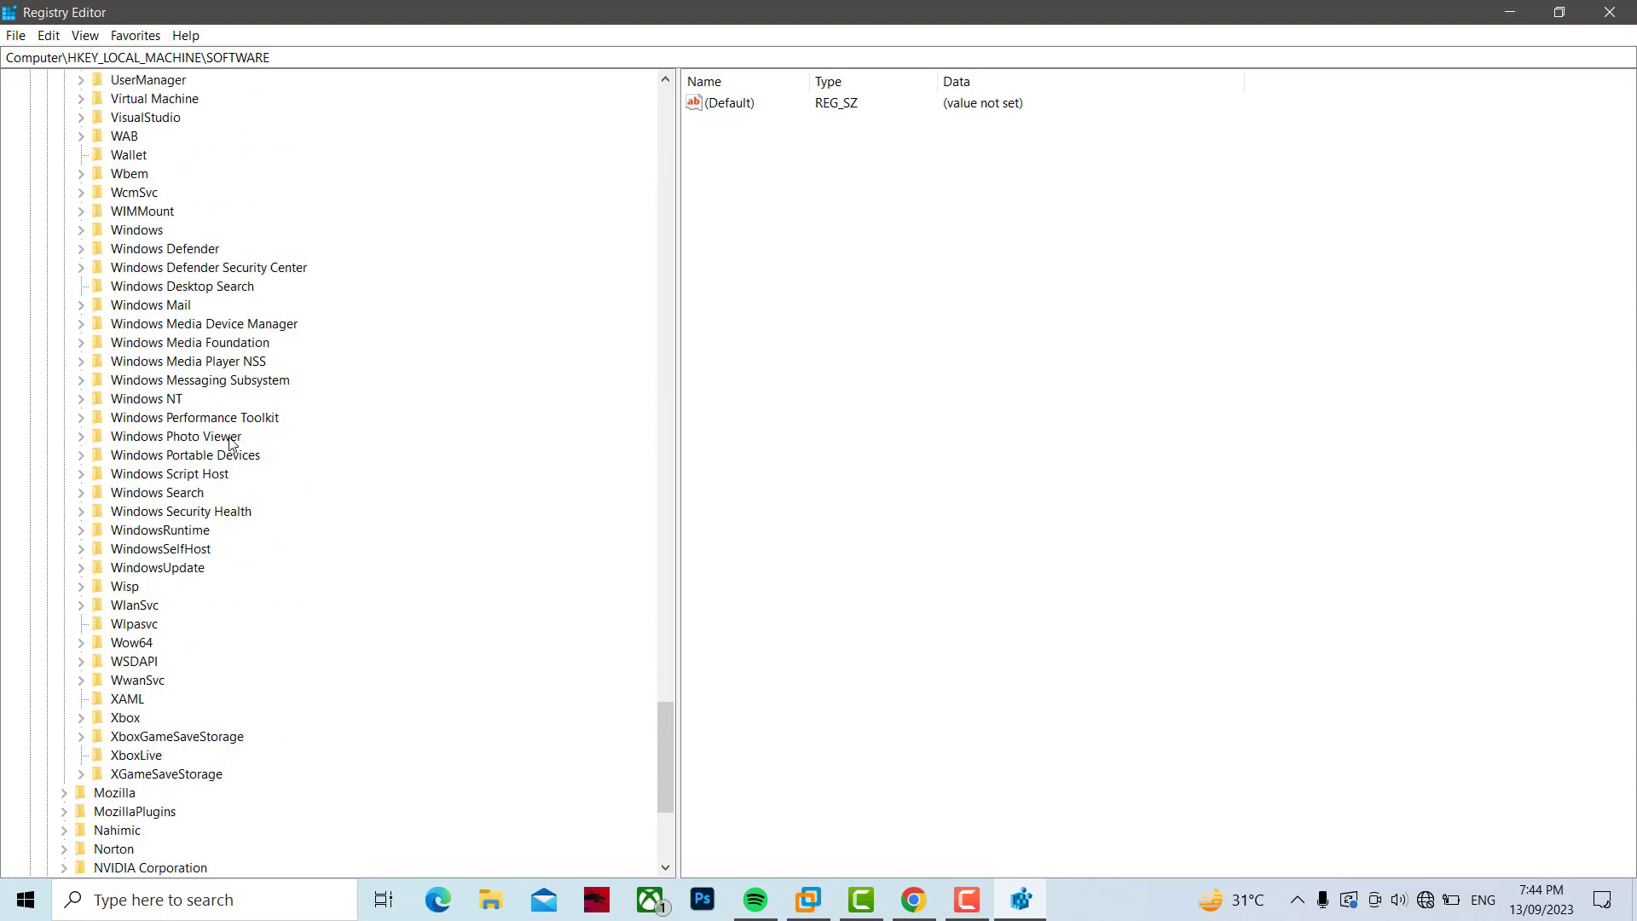
left_click(186, 310)
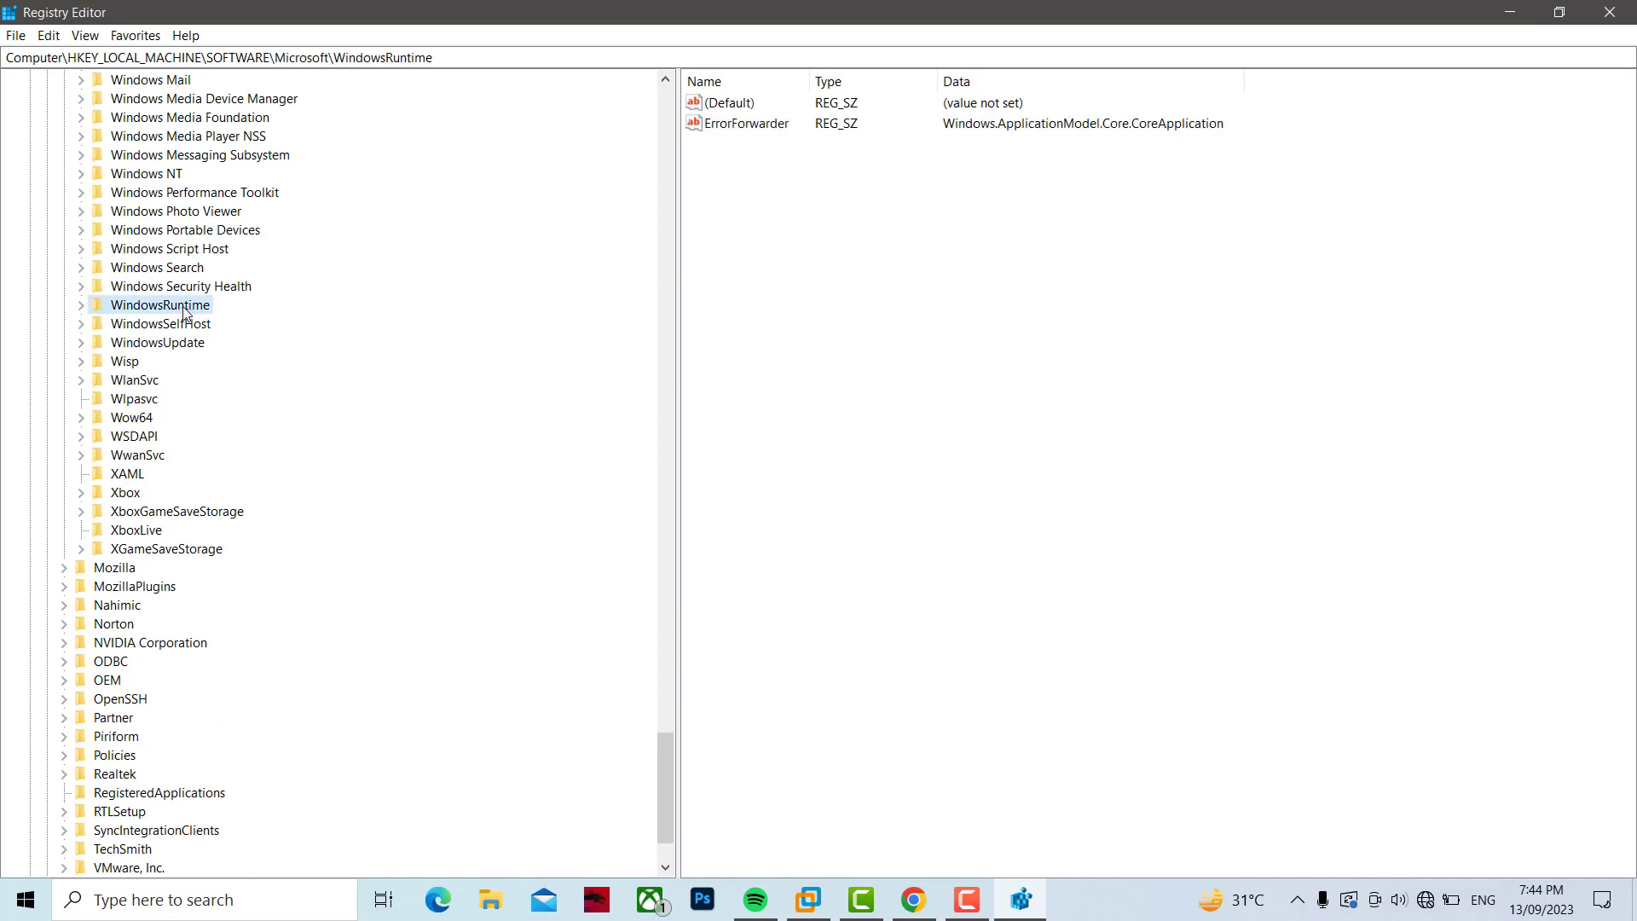
left_click(82, 304)
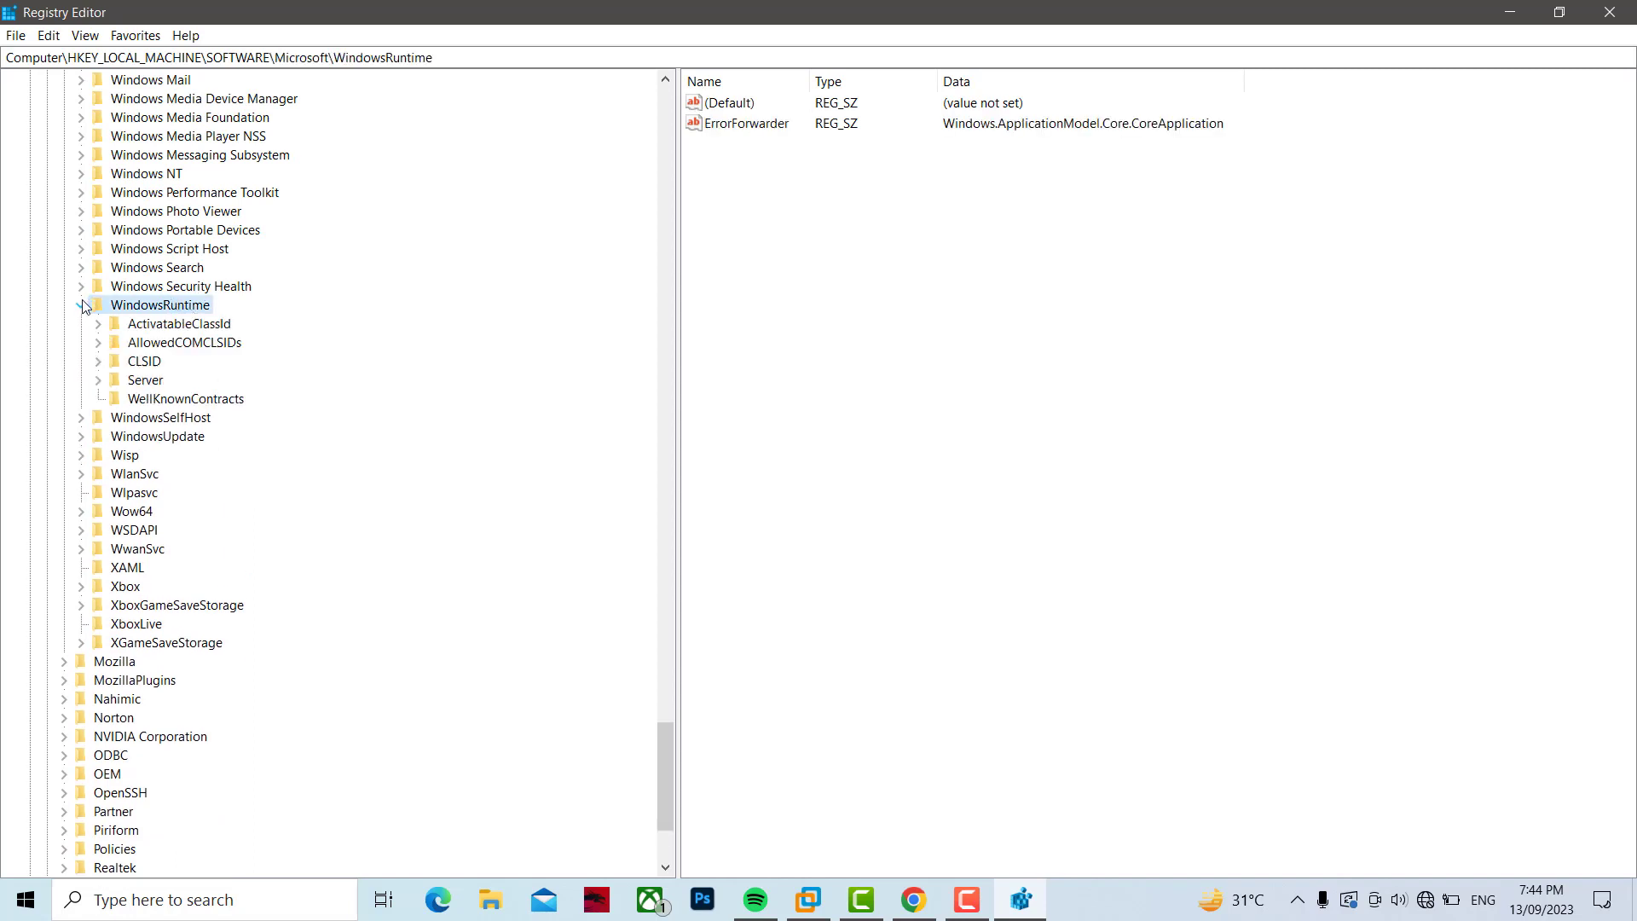
left_click(168, 326)
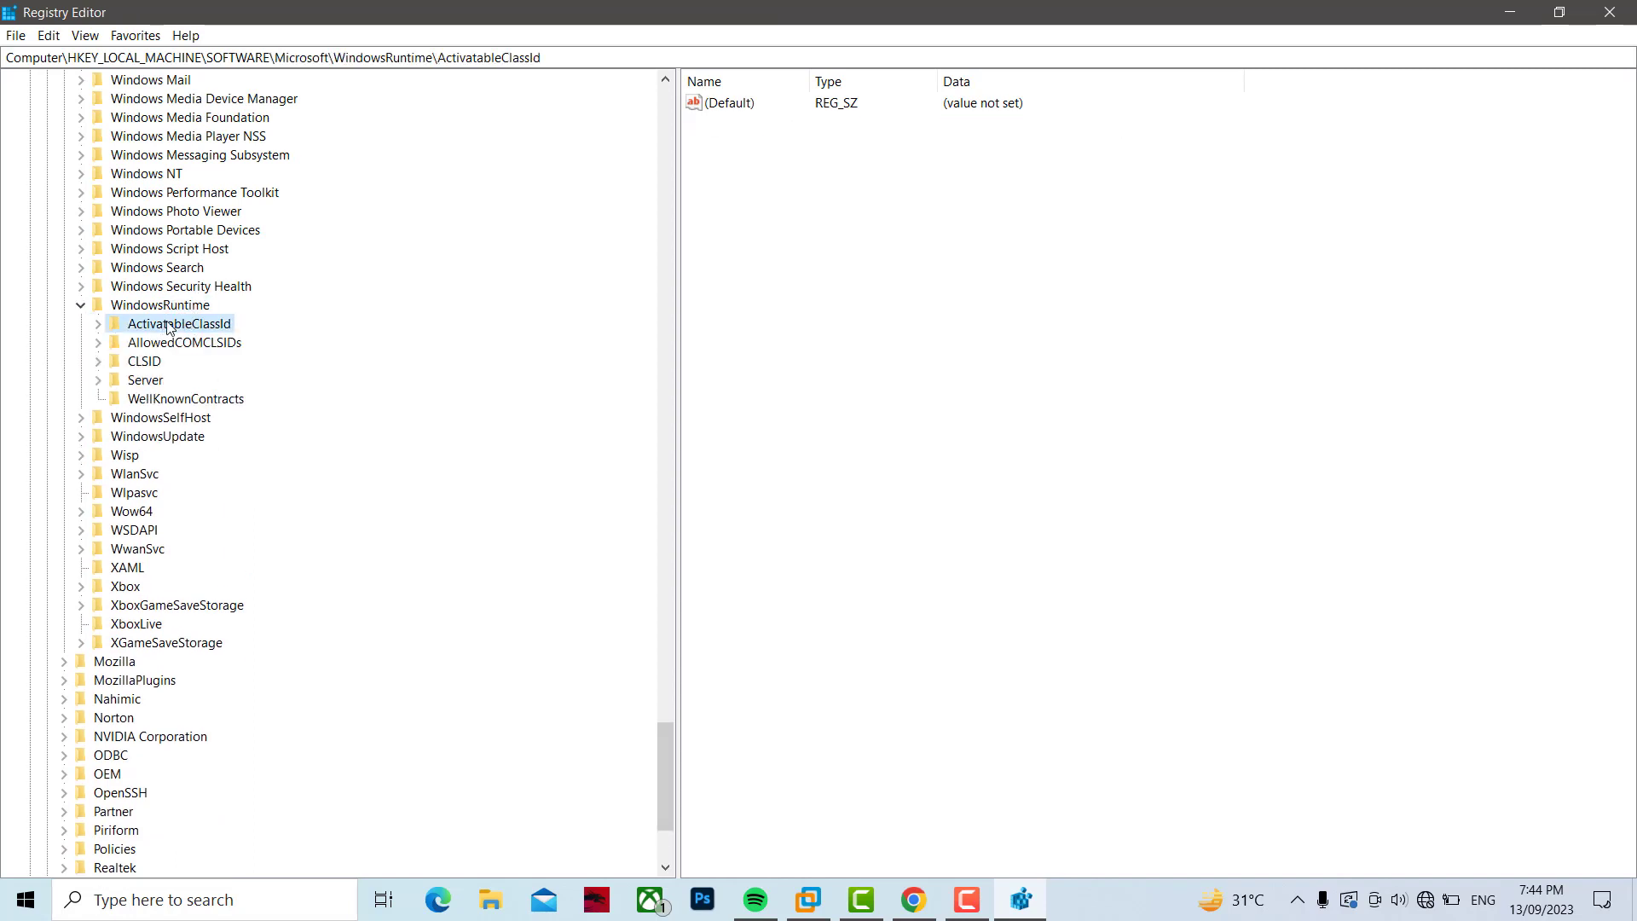
left_click(99, 324)
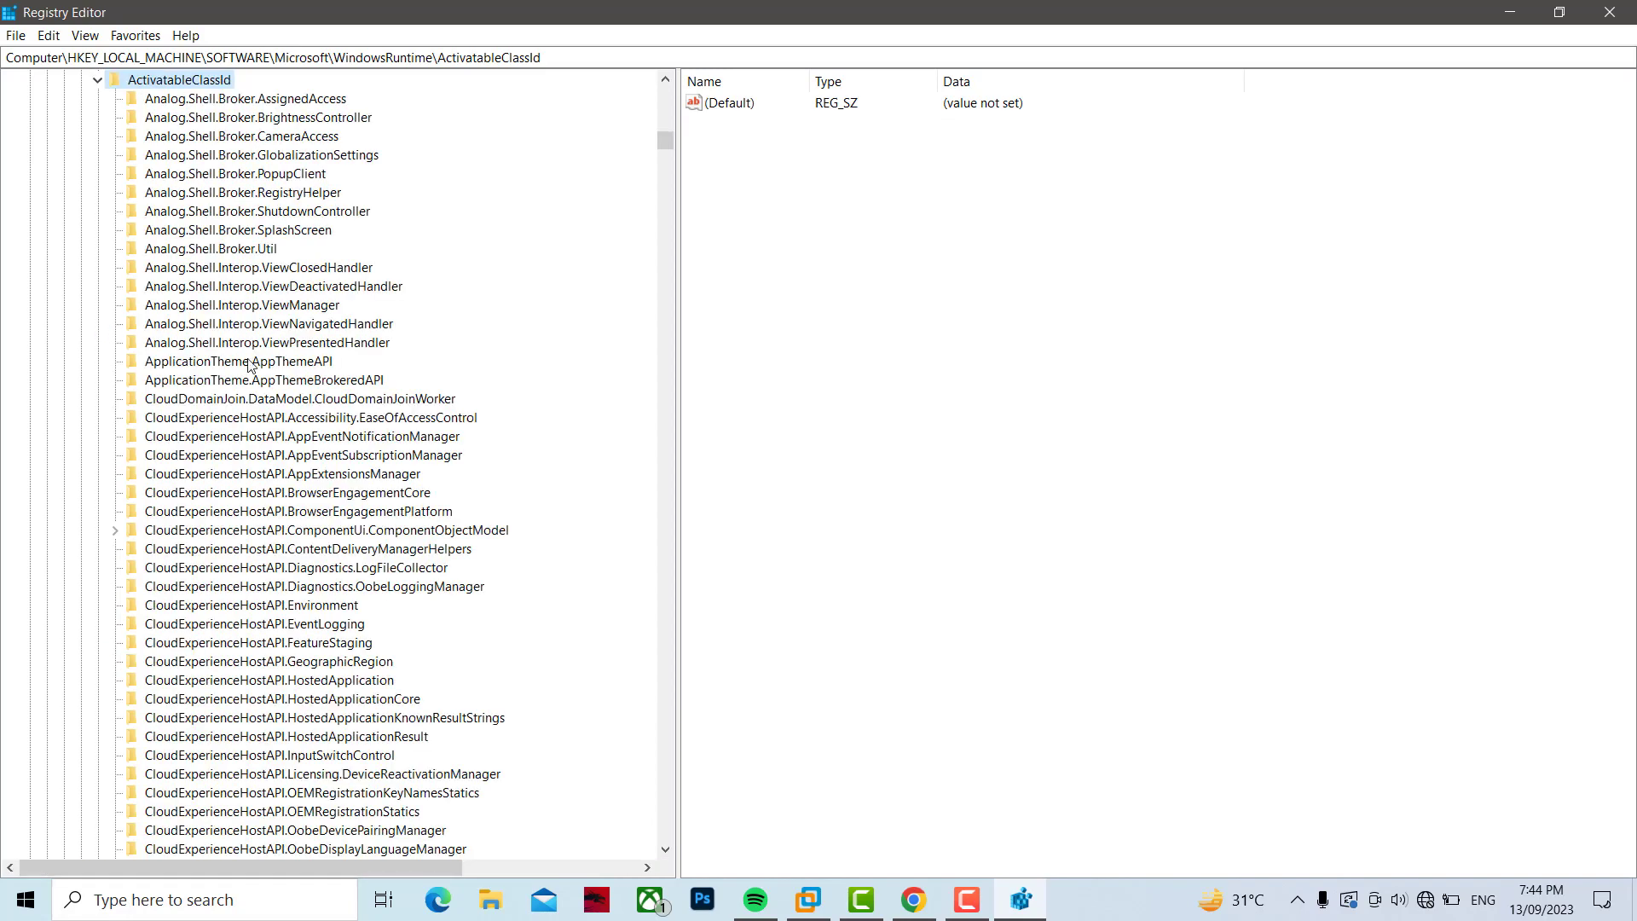
Step: Find the Windows.Gaming.GameBar.PresenceServer.Internal.PresenceWriter key and select its ActivationType value
scroll(249, 365, "down", 6)
left_click(327, 381)
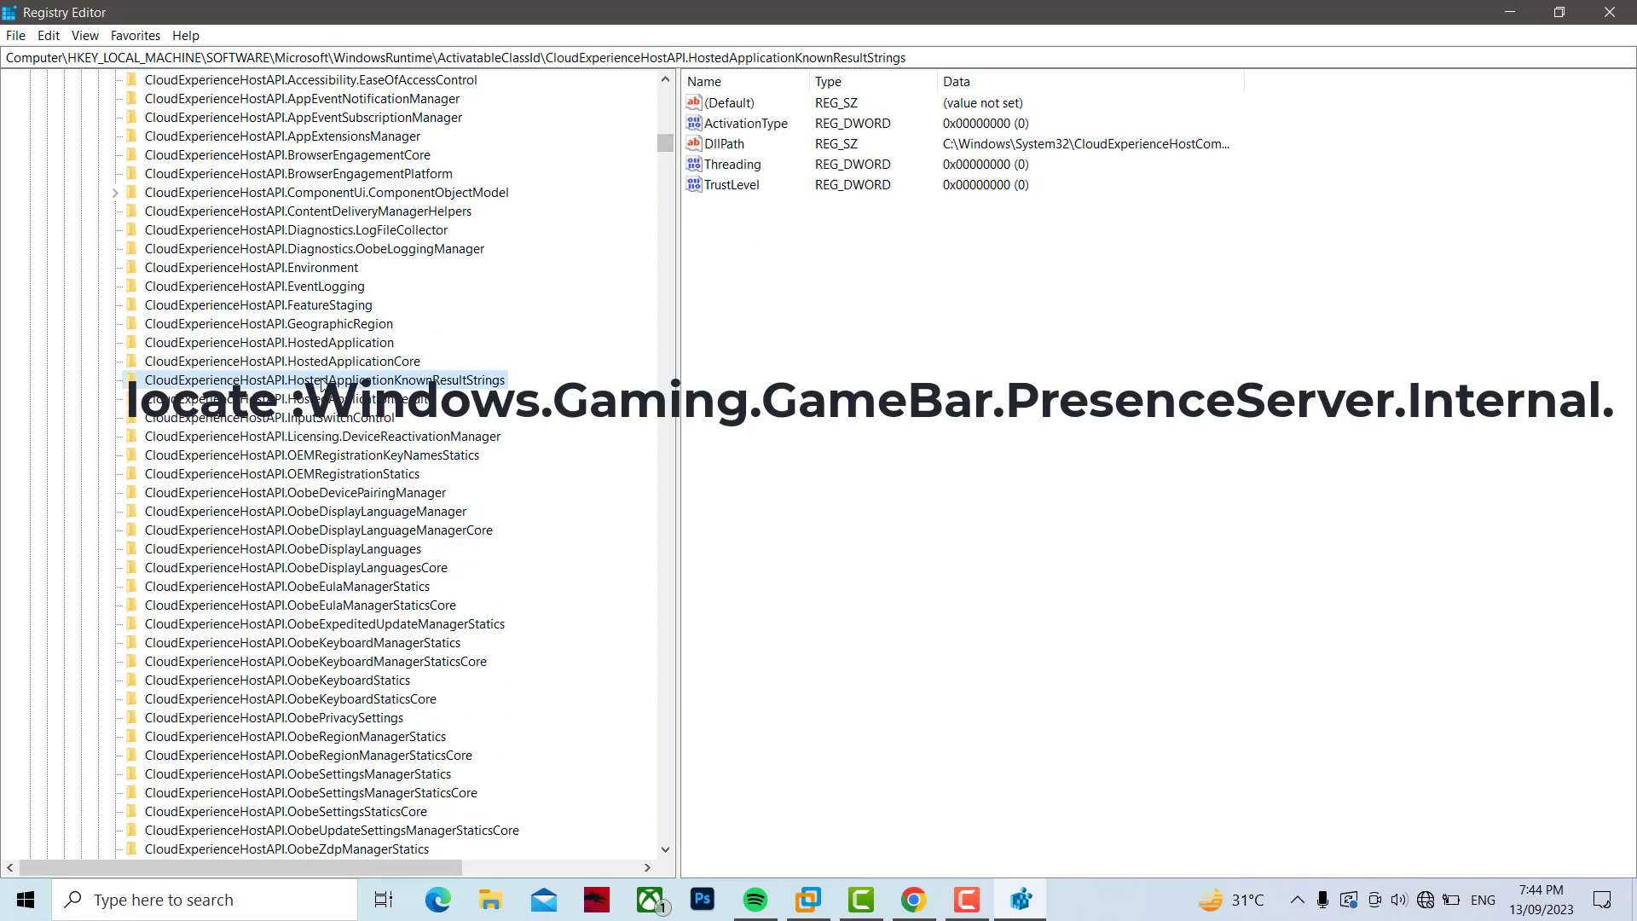
key("w")
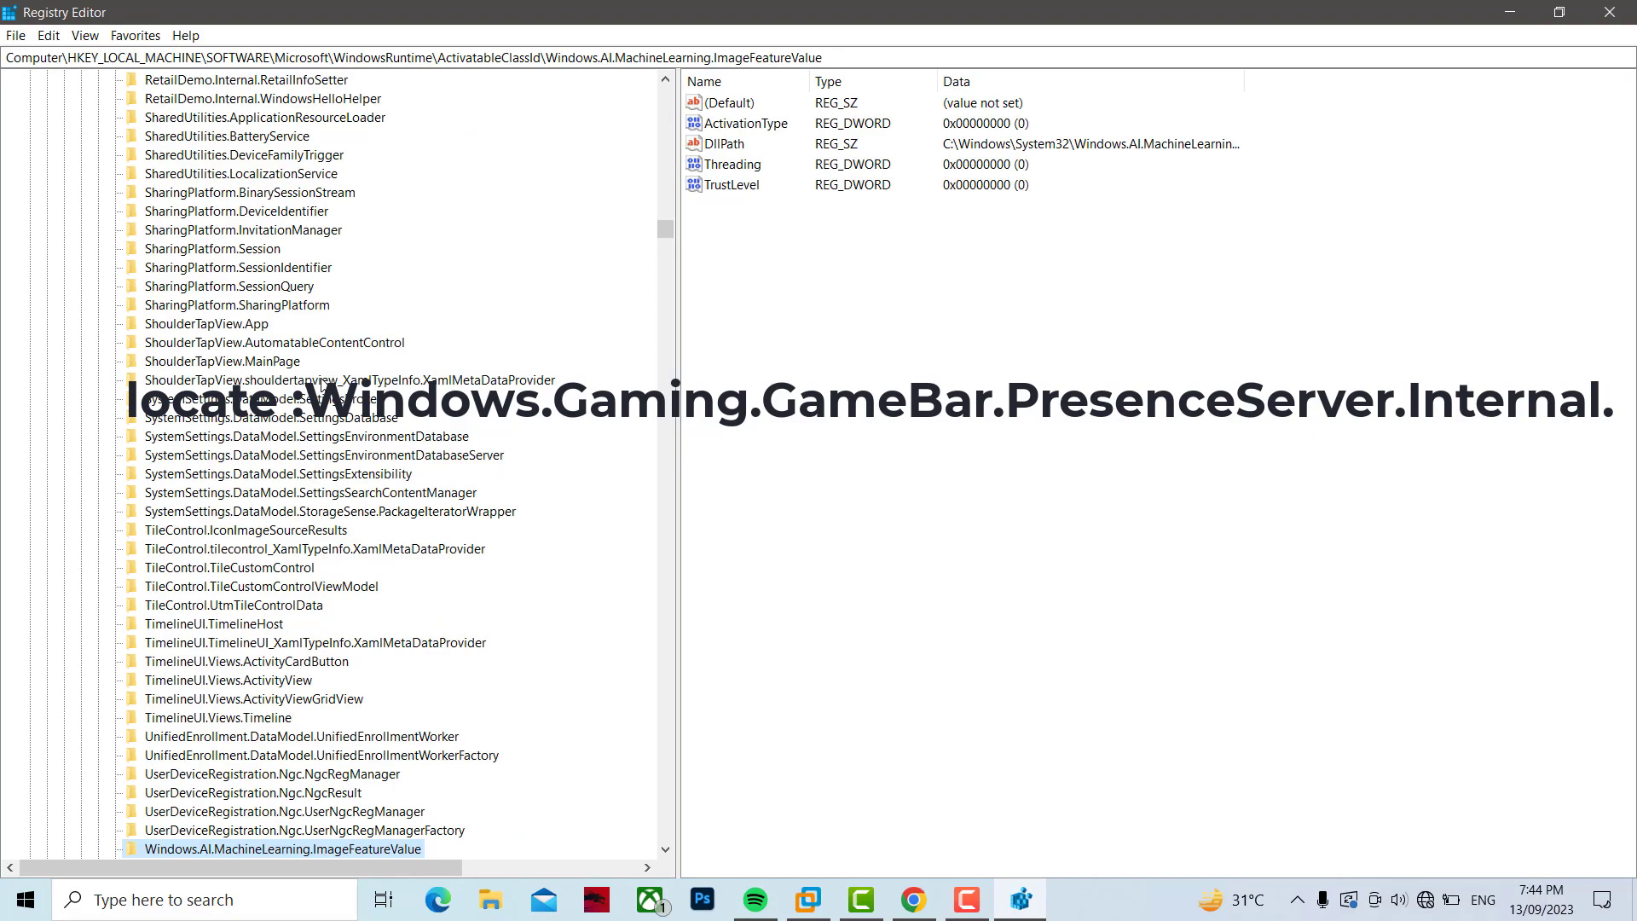
scroll(332, 460, "down", 5)
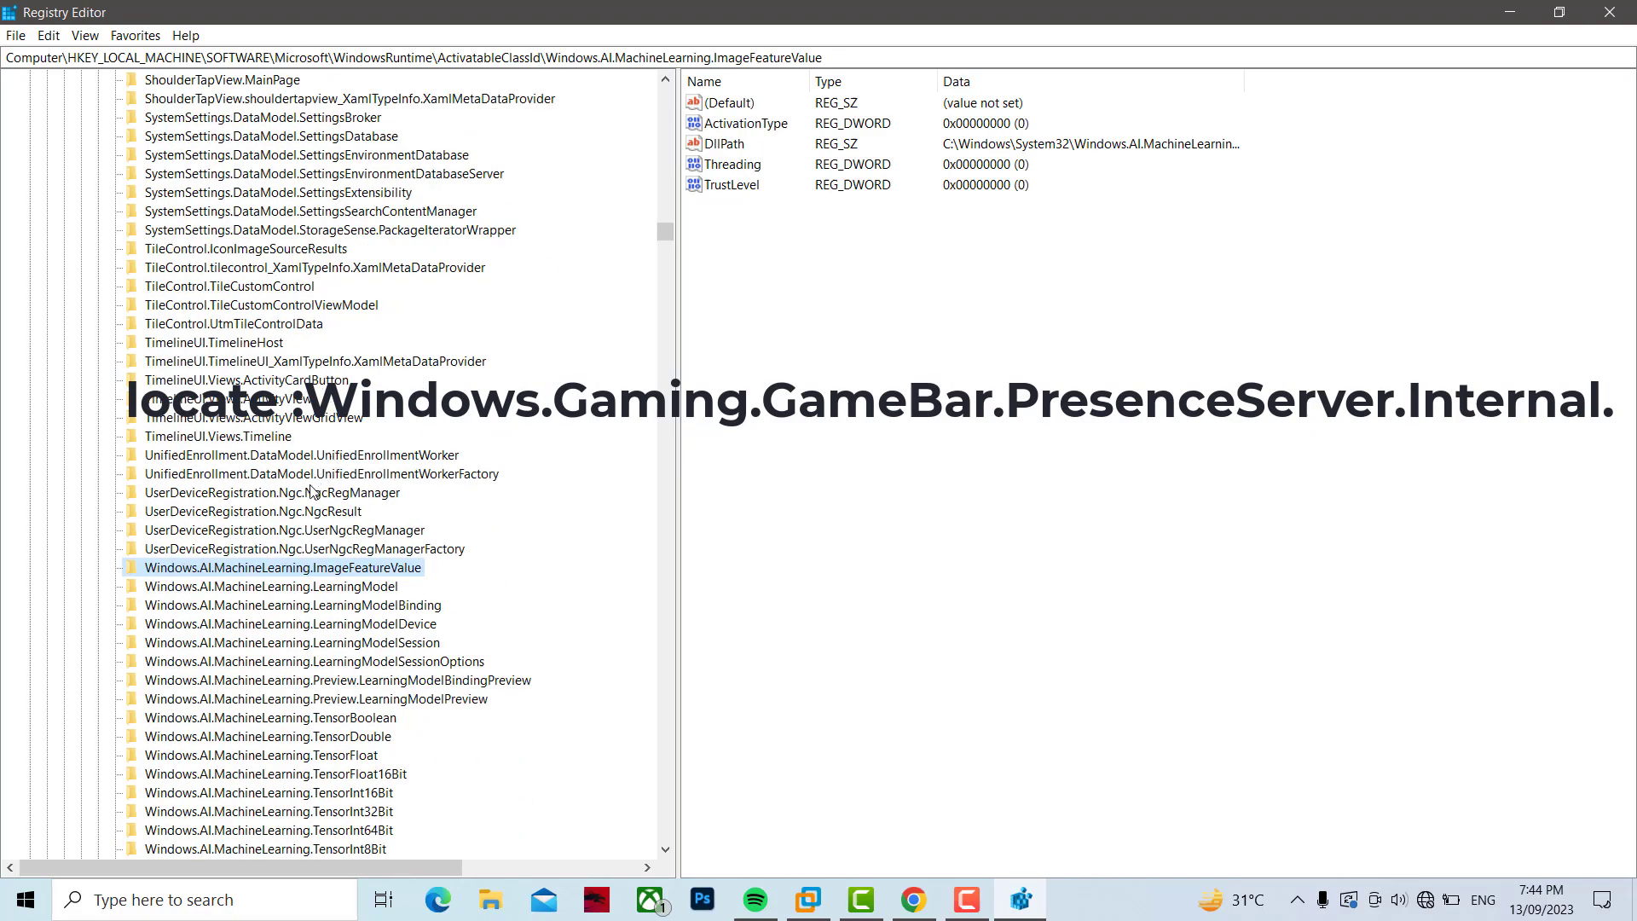
scroll(312, 492, "down", 18)
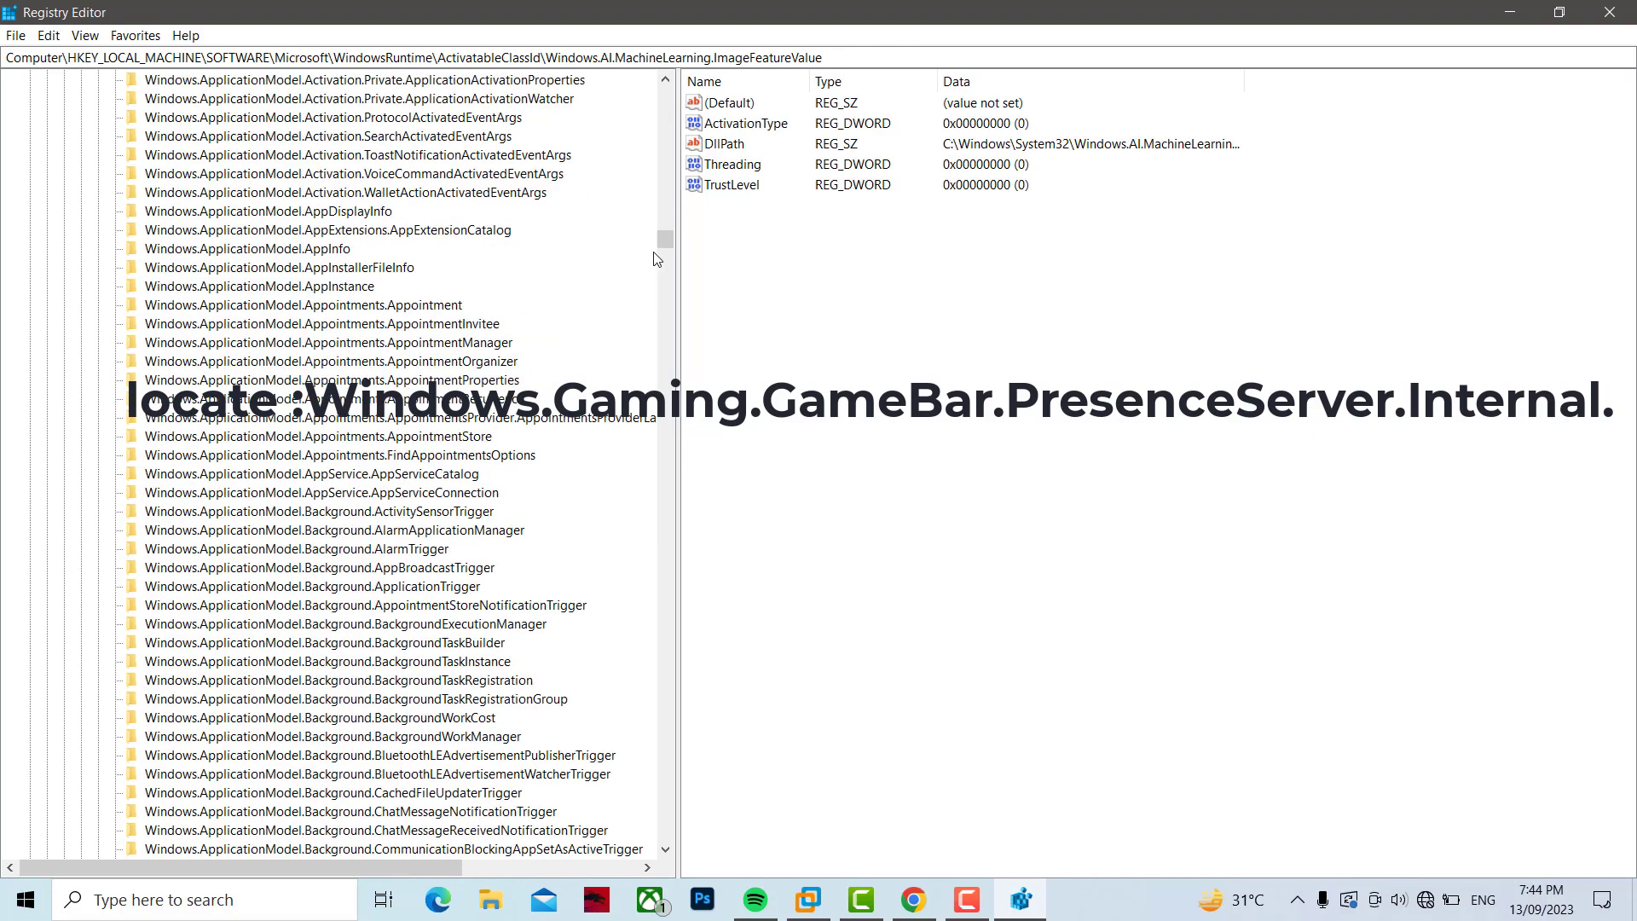
left_click_drag(661, 272, 682, 369)
scroll(467, 344, "up", 20)
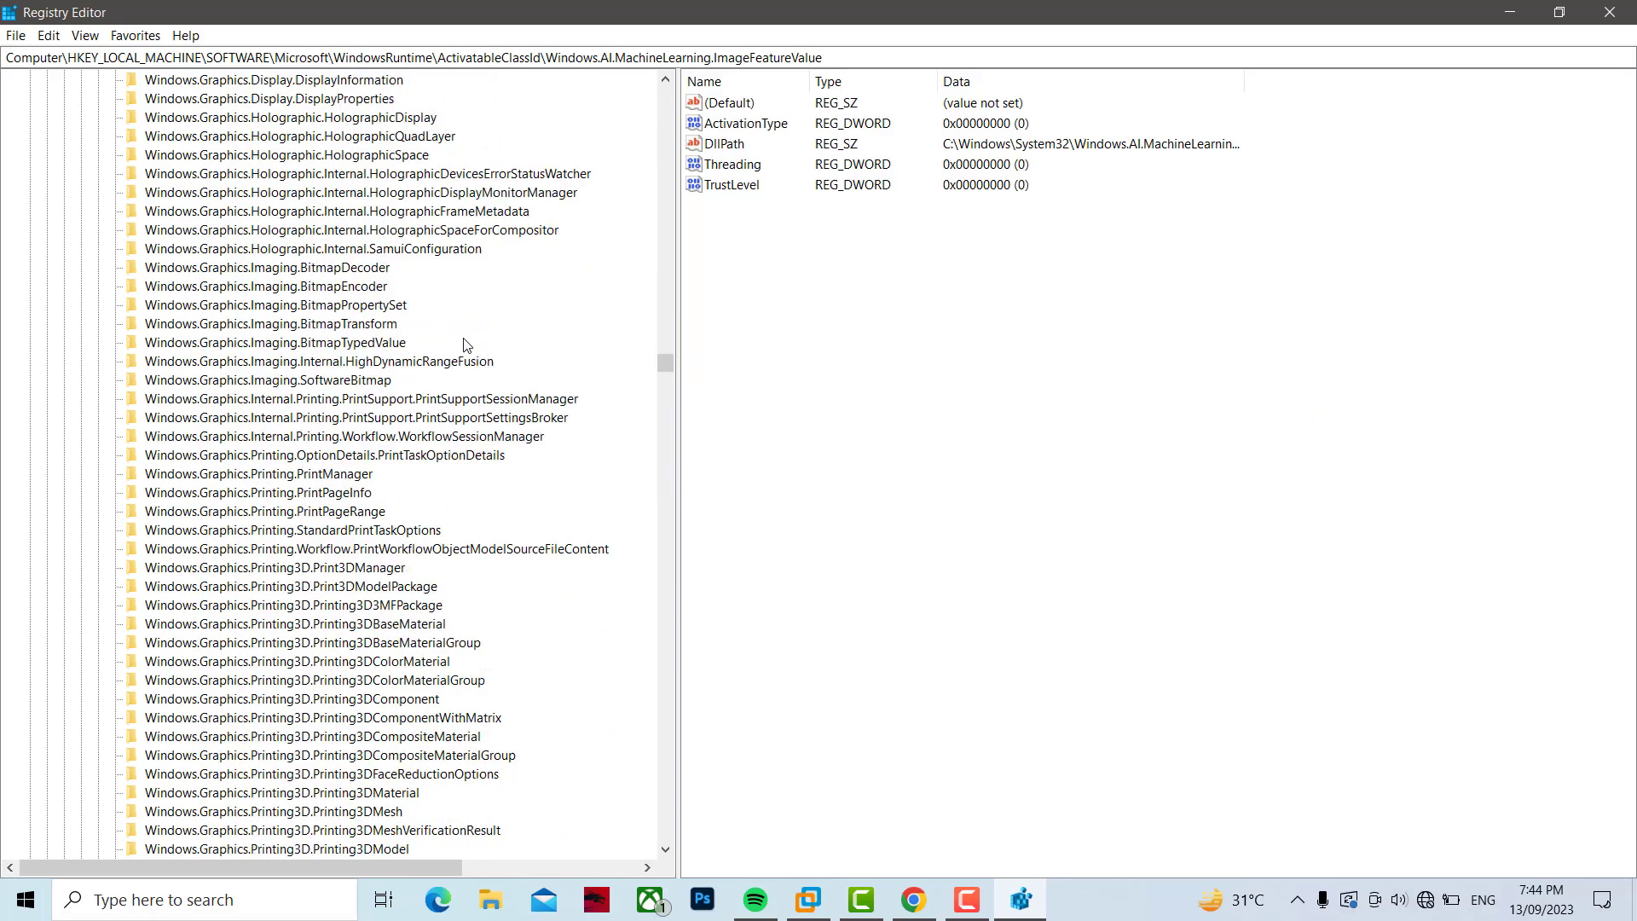
left_click(397, 501)
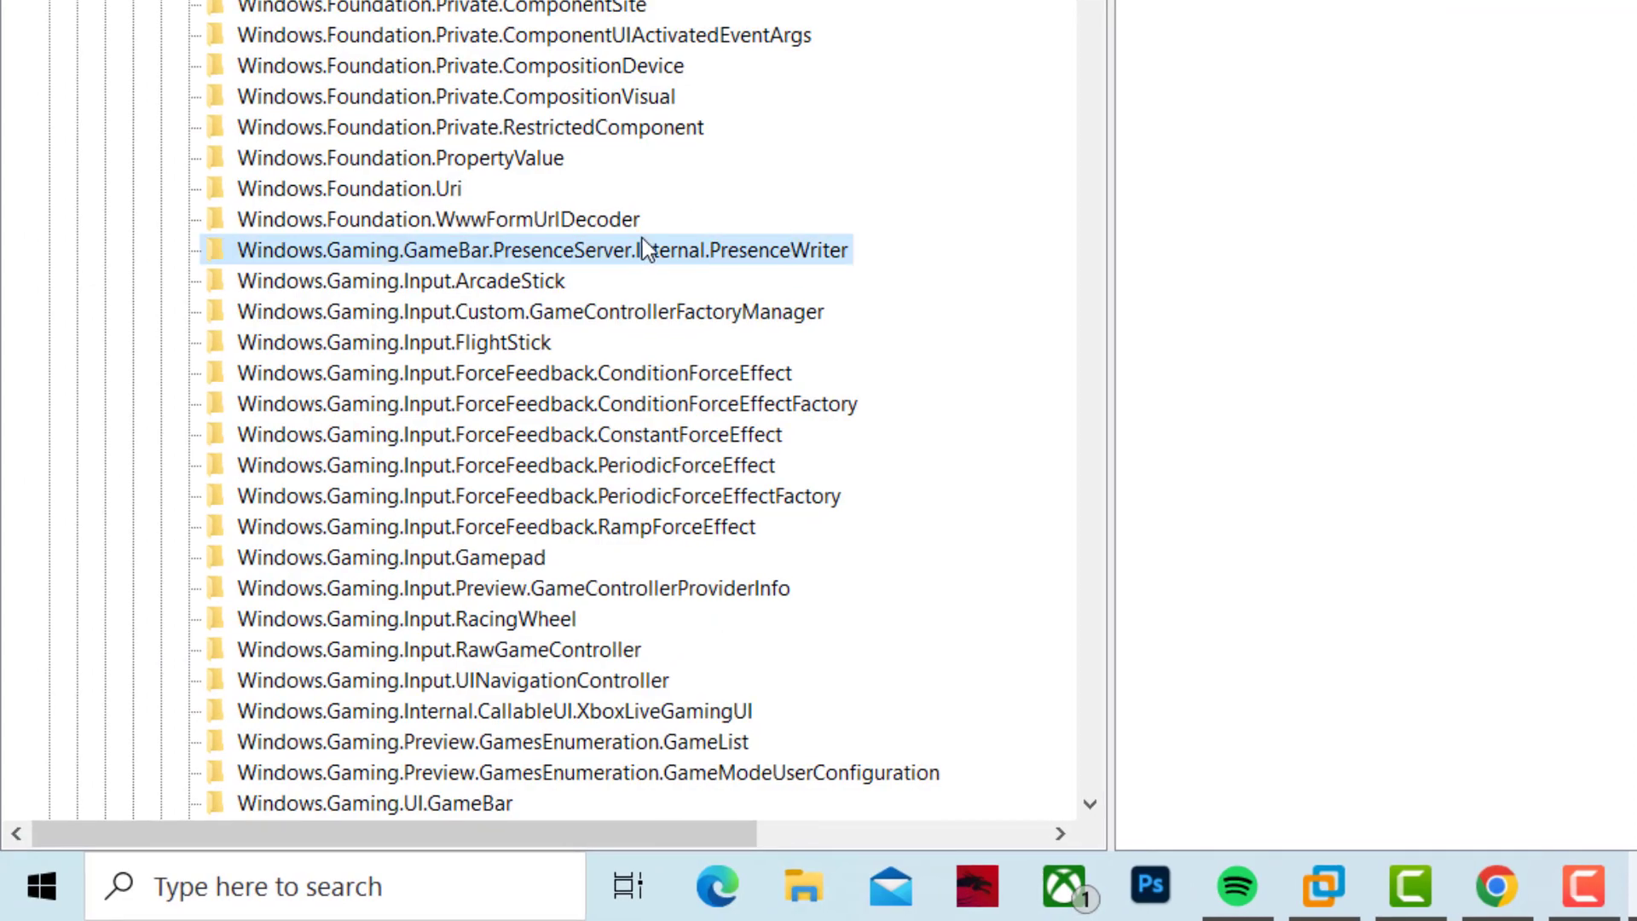
left_click(765, 126)
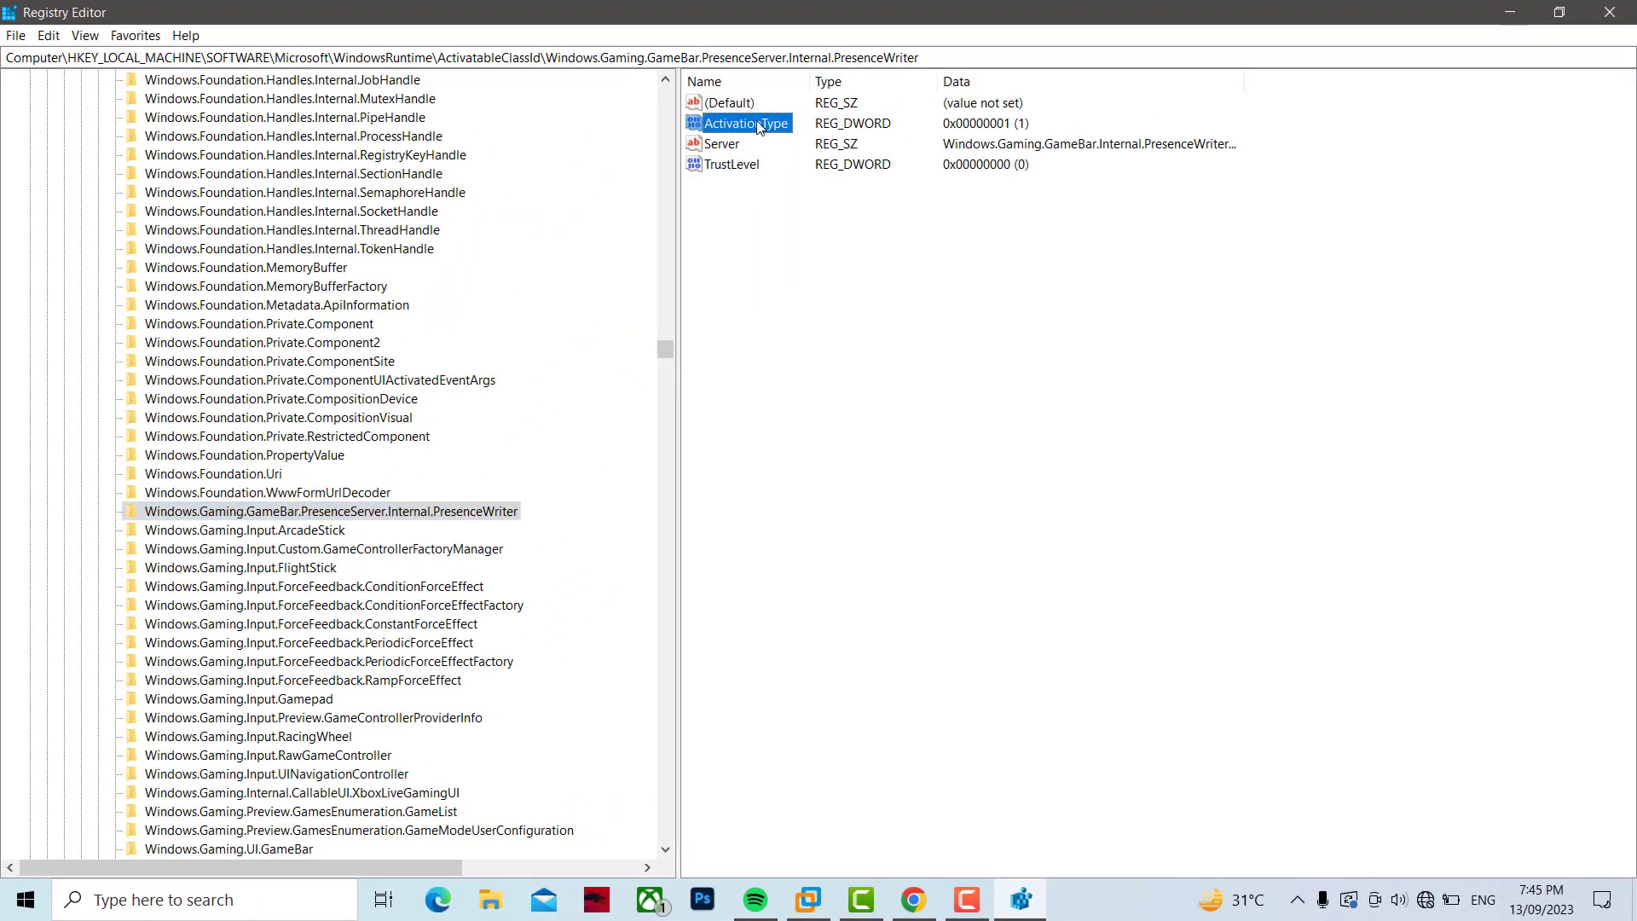
right_click(759, 126)
left_click(804, 136)
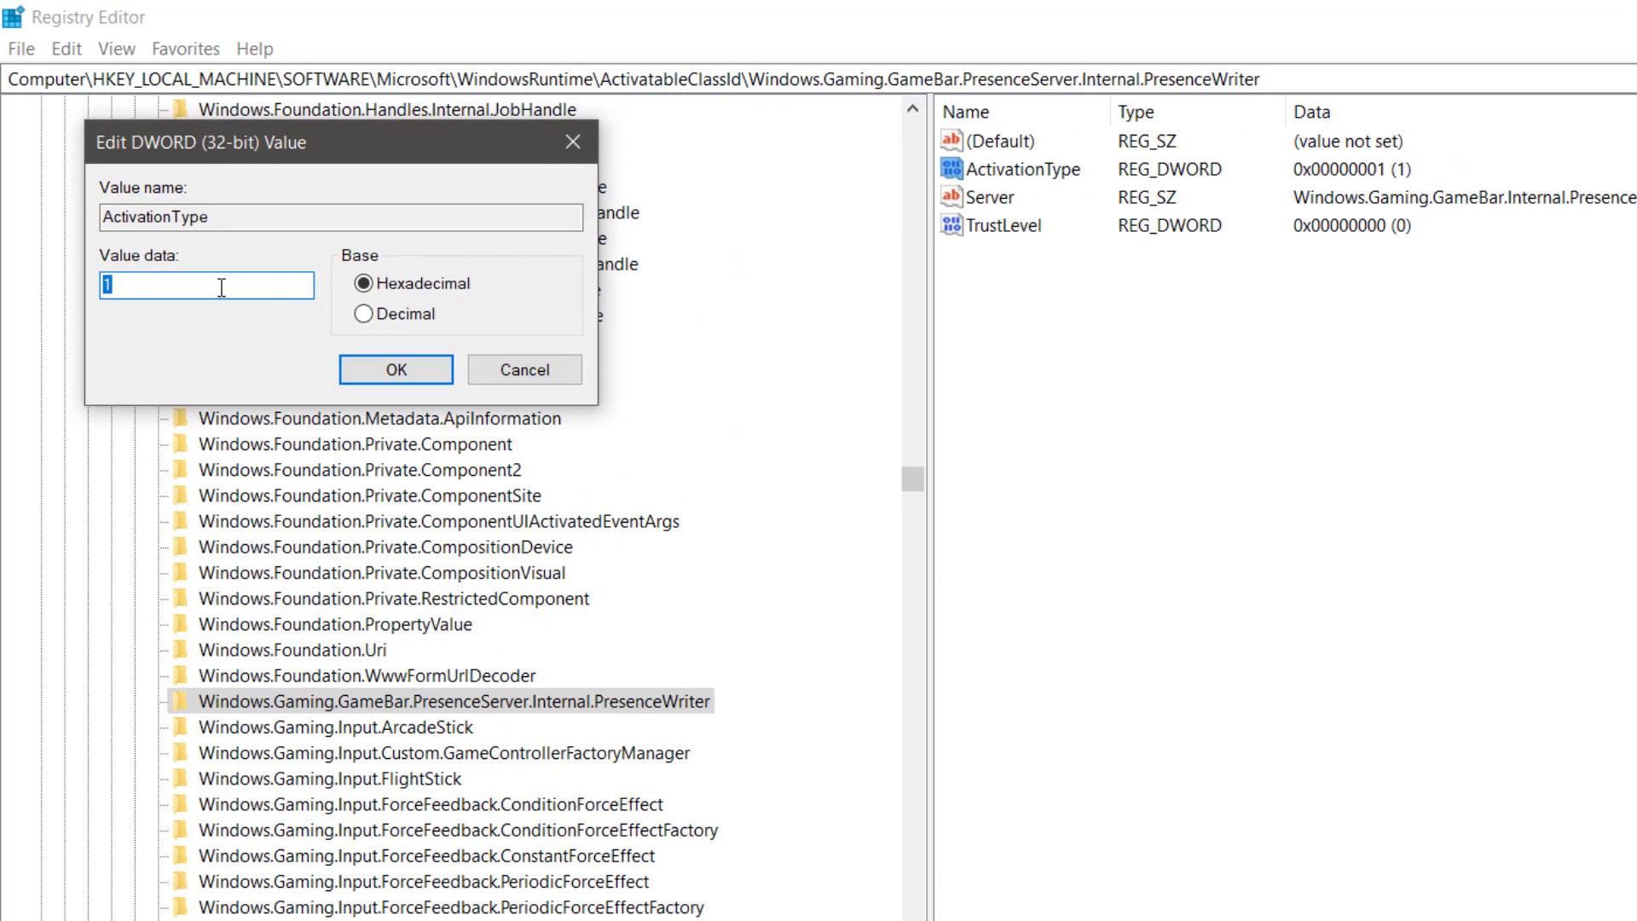
left_click(396, 368)
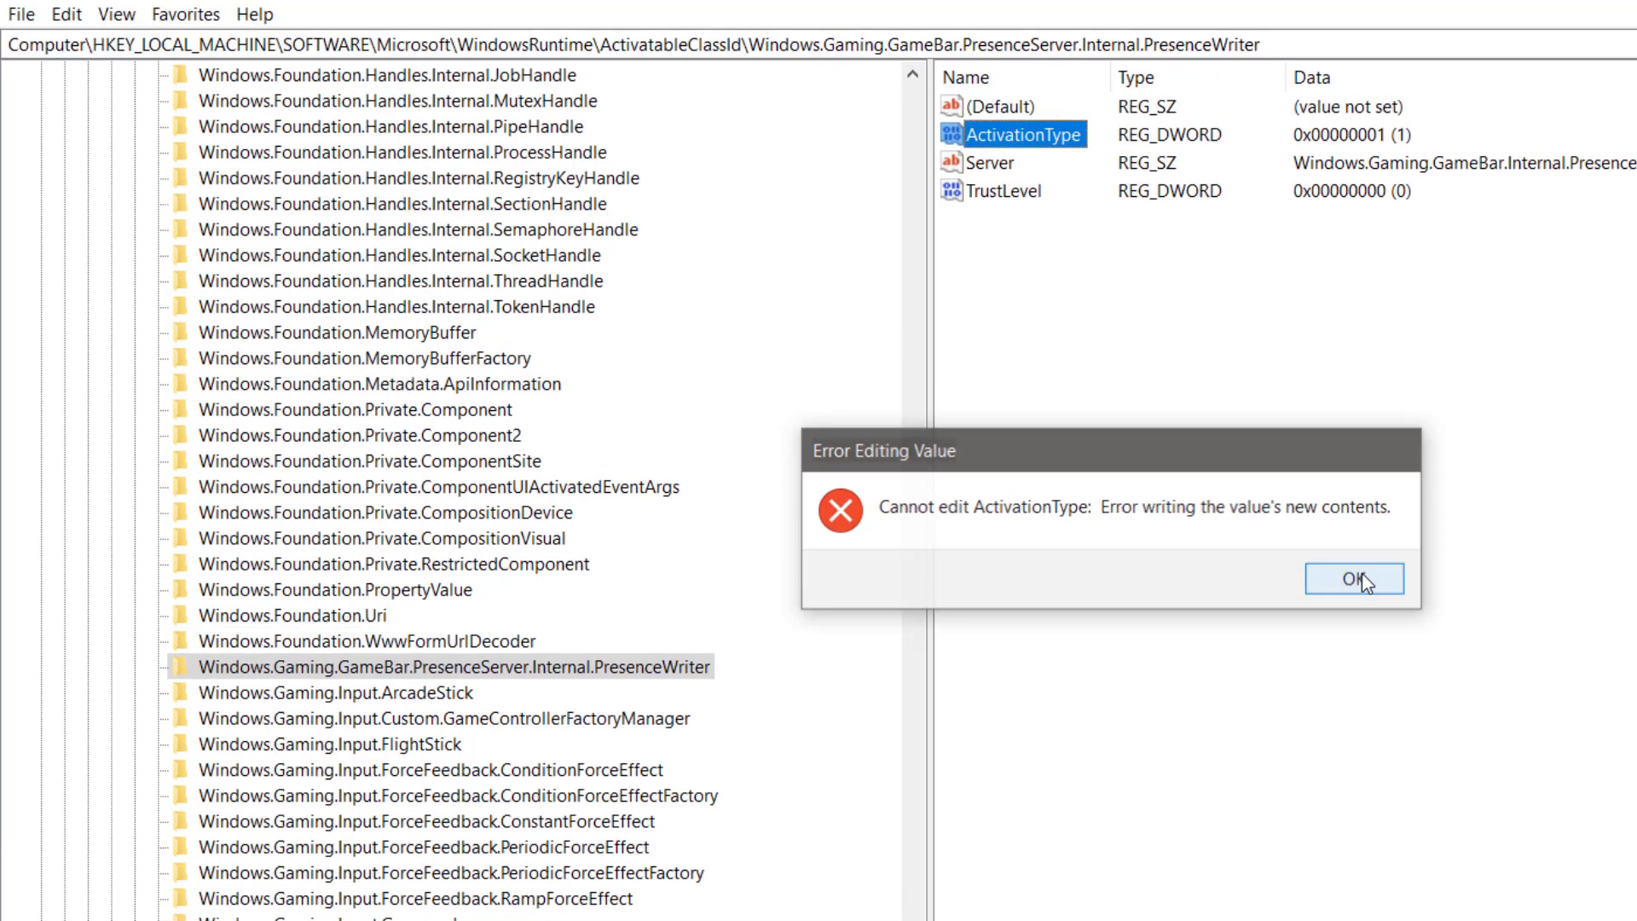
left_click(1356, 613)
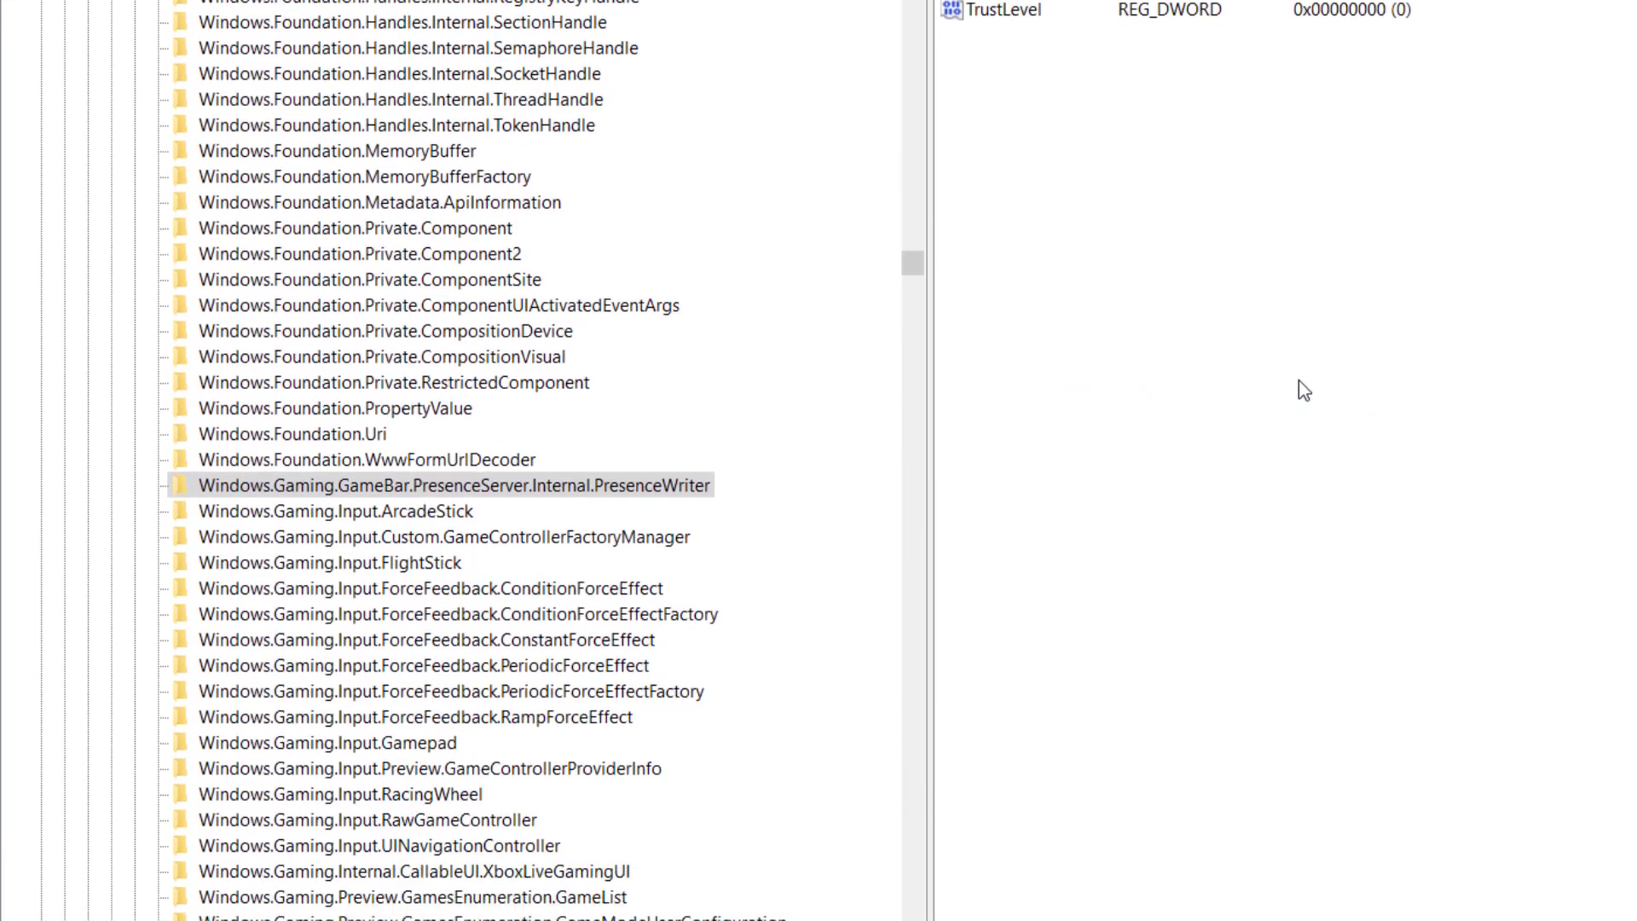
Step: Open the PresenceWriter key's Permissions, then its Advanced Security Settings
right_click(561, 303)
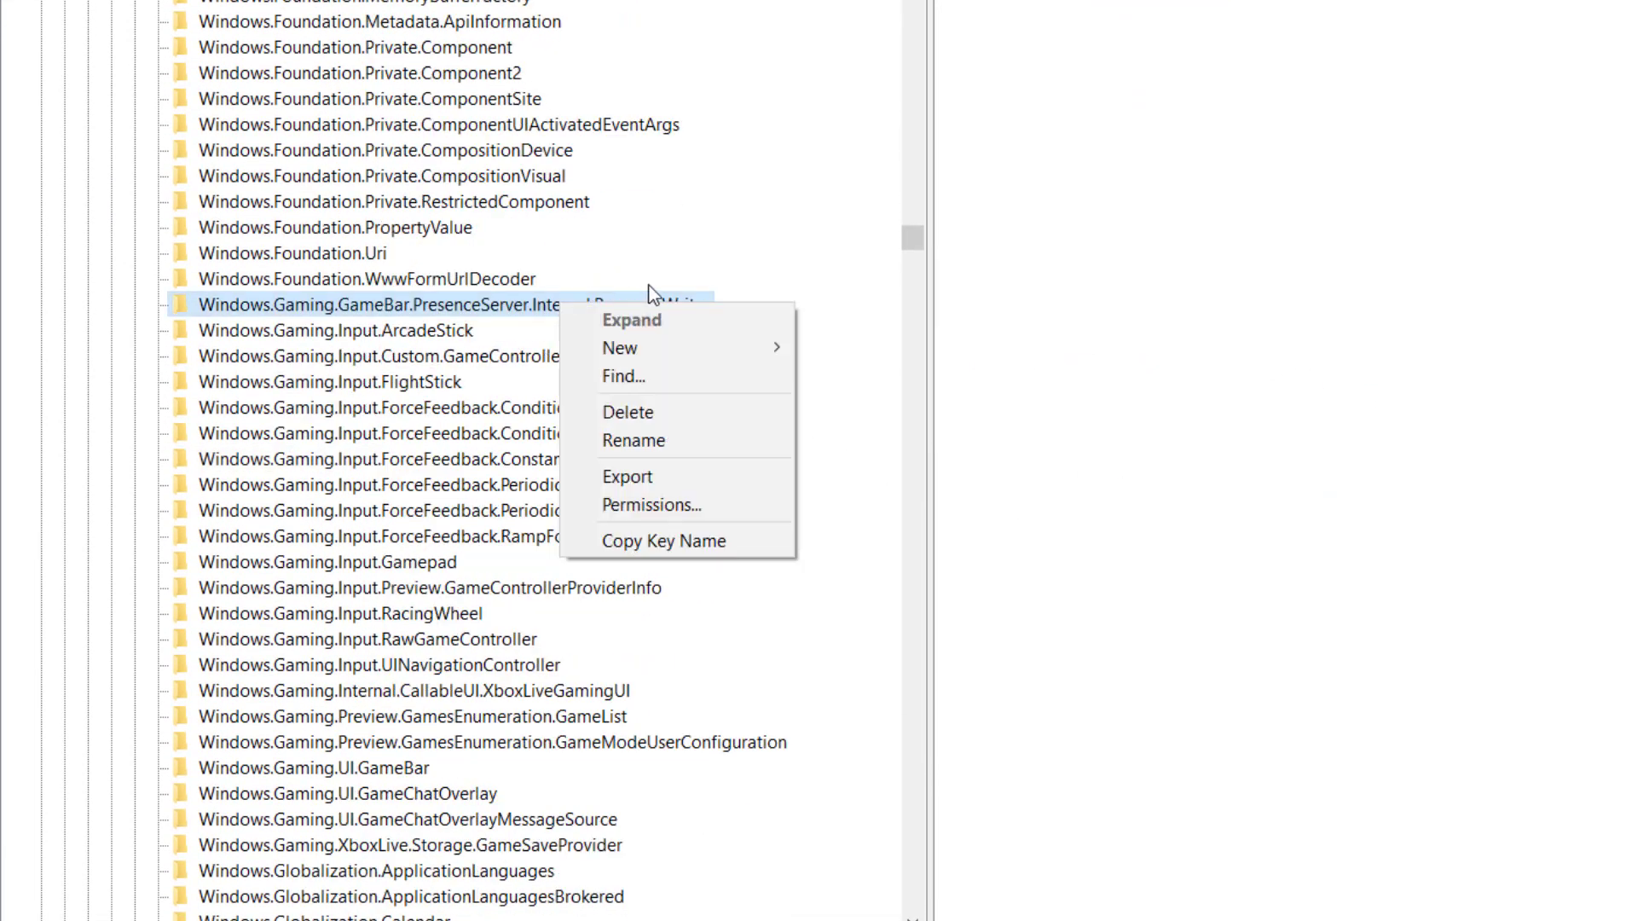
left_click(661, 505)
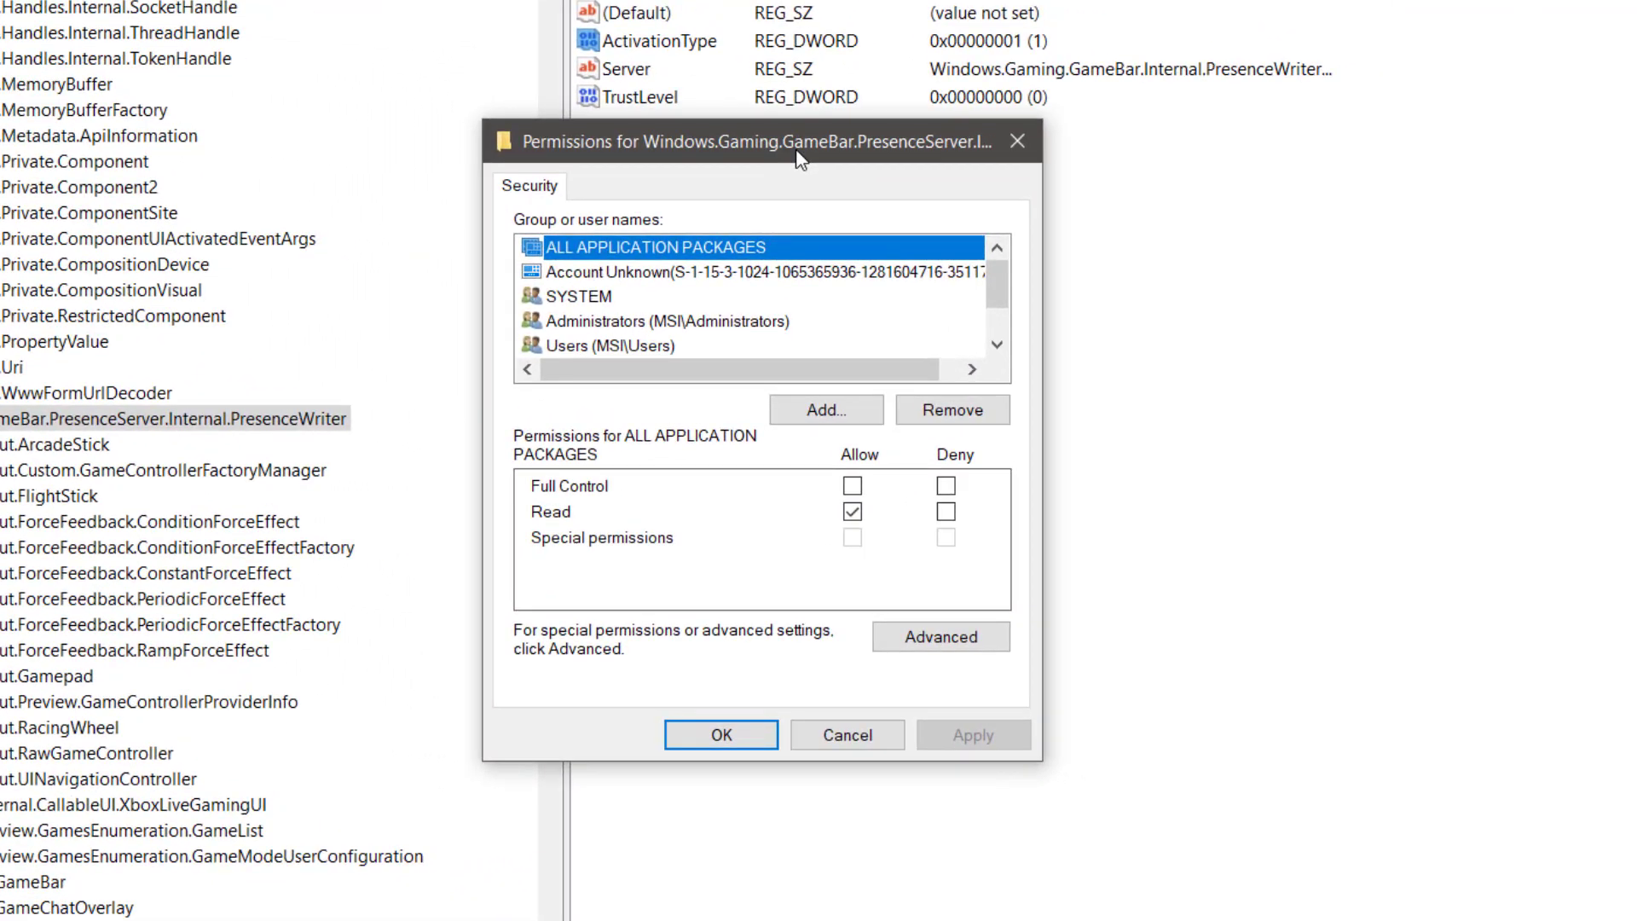
left_click_drag(801, 161, 809, 171)
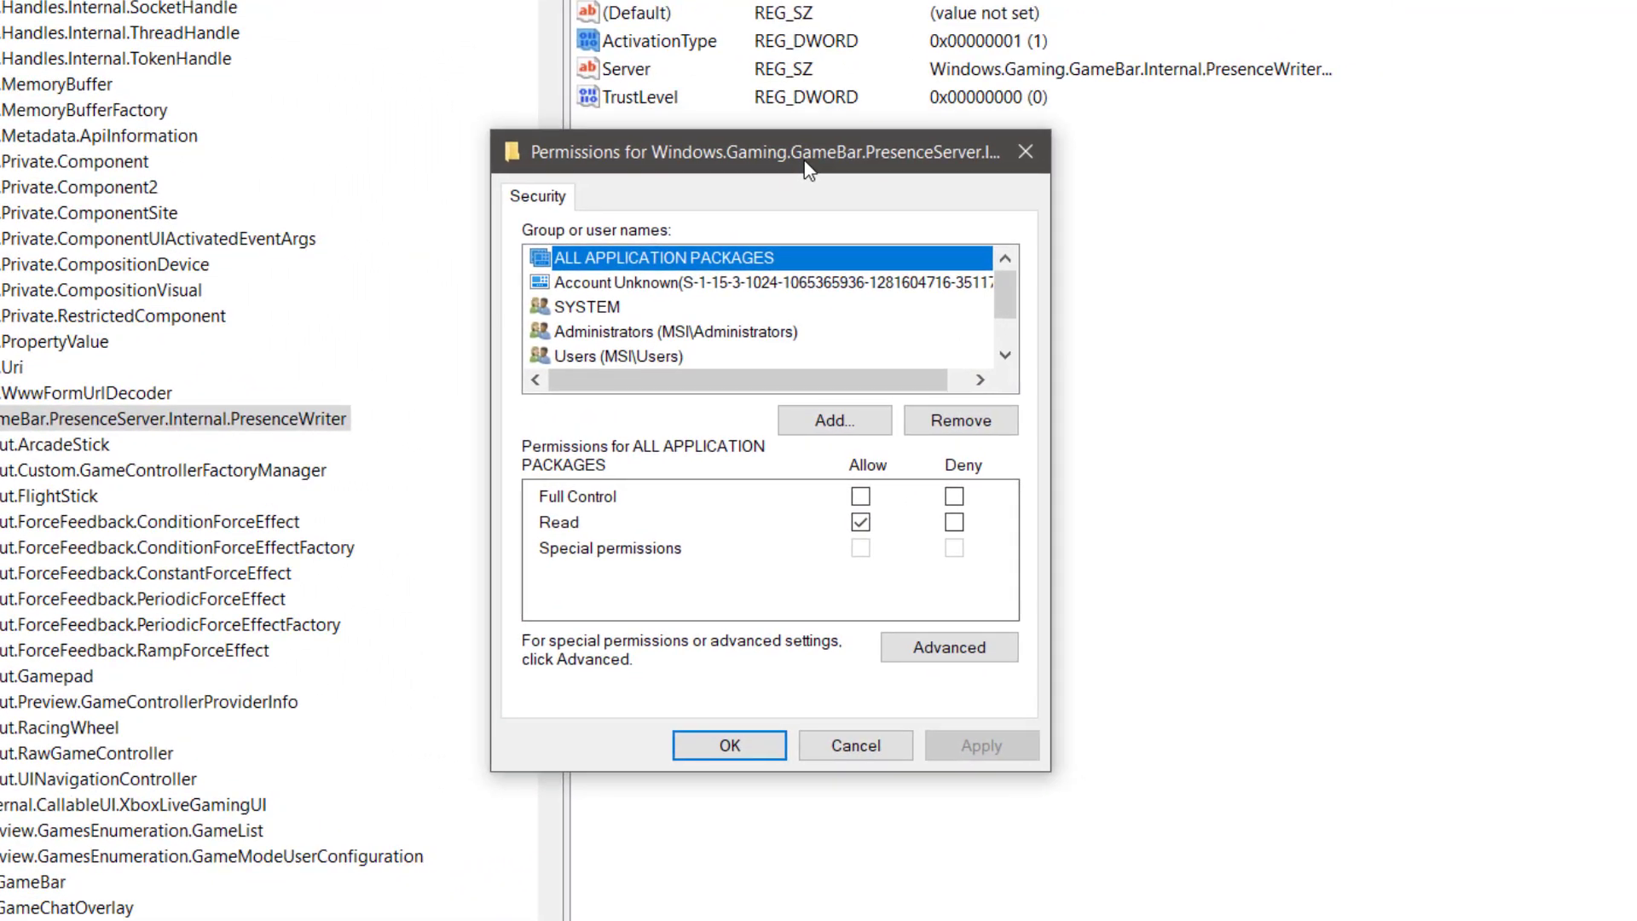
left_click(912, 650)
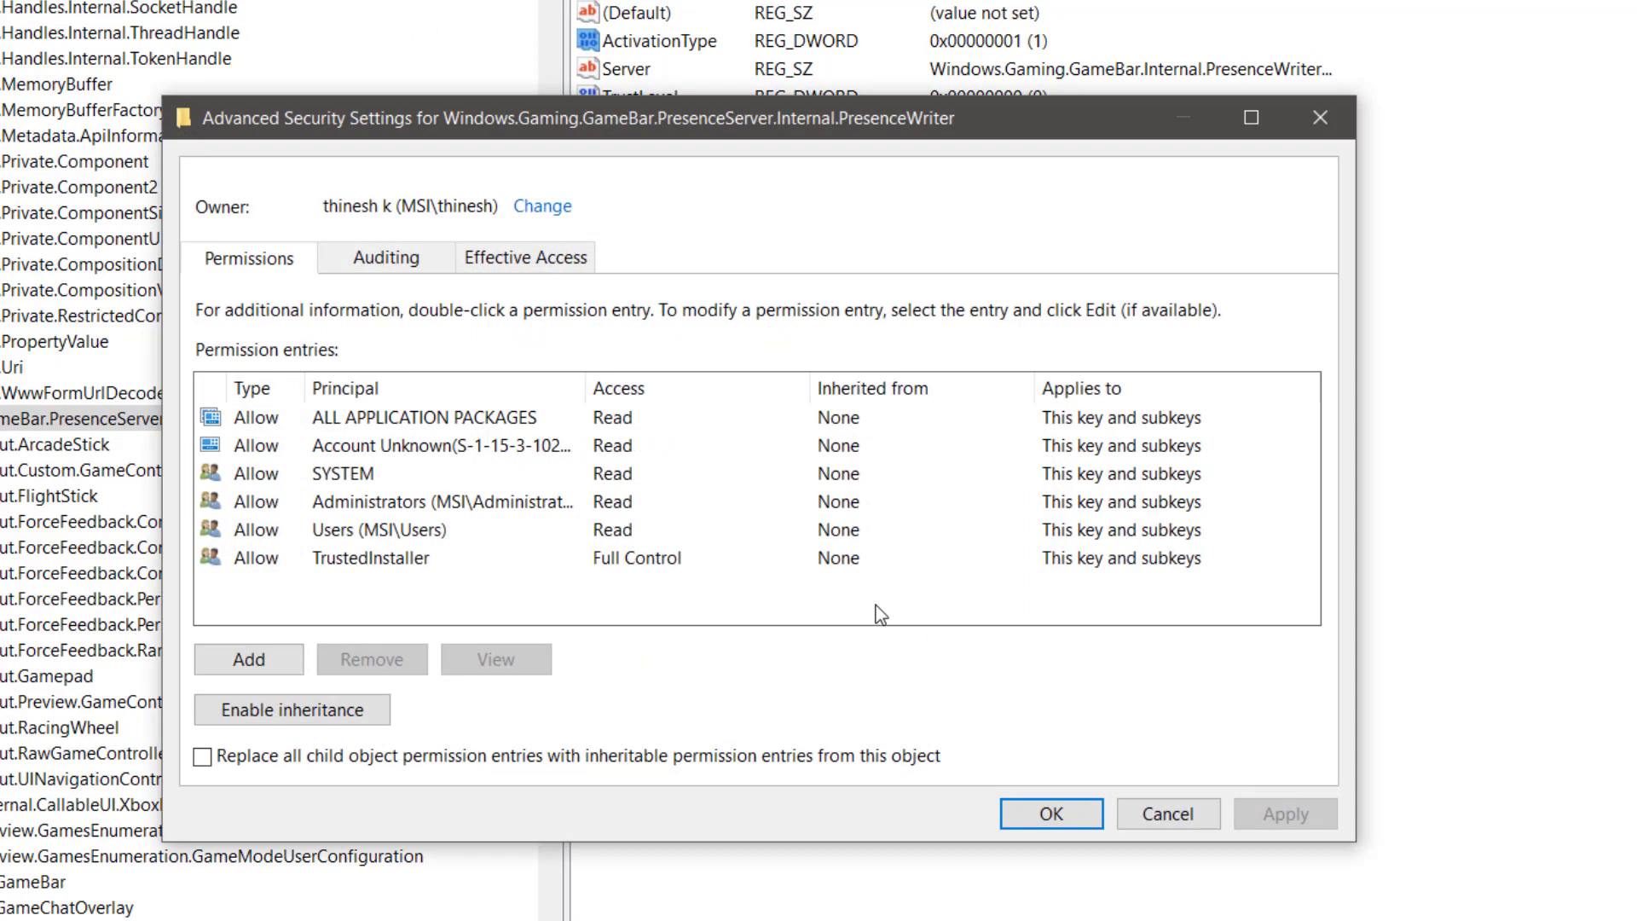
Step: Change the key's owner by listing all accounts with Find Now and selecting your own
left_click(546, 205)
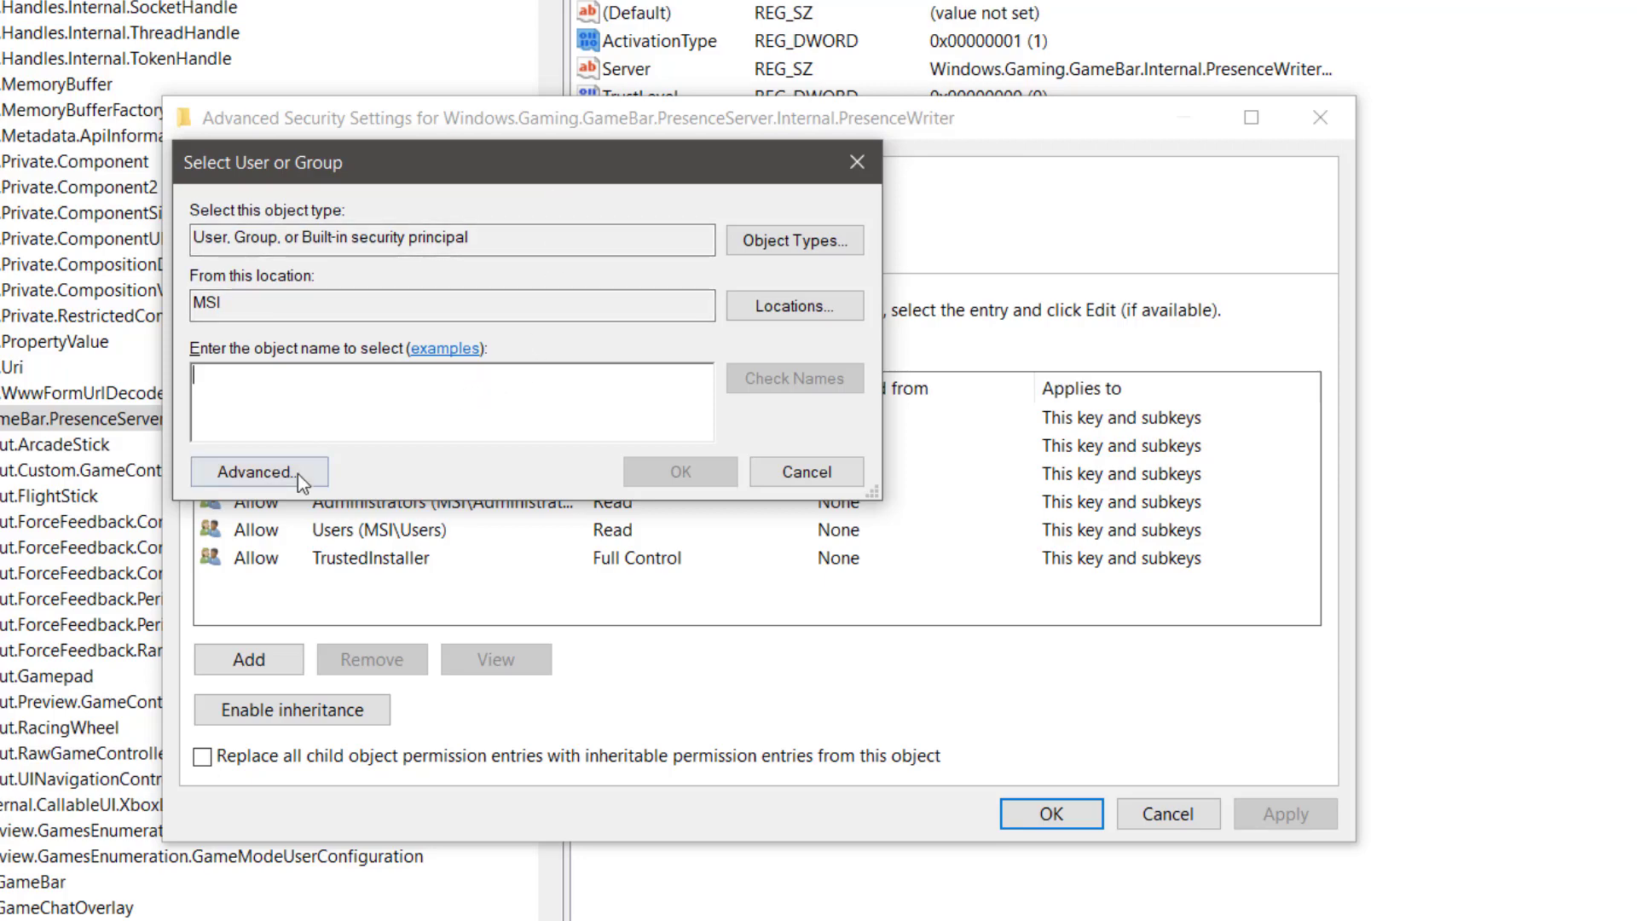
left_click(260, 472)
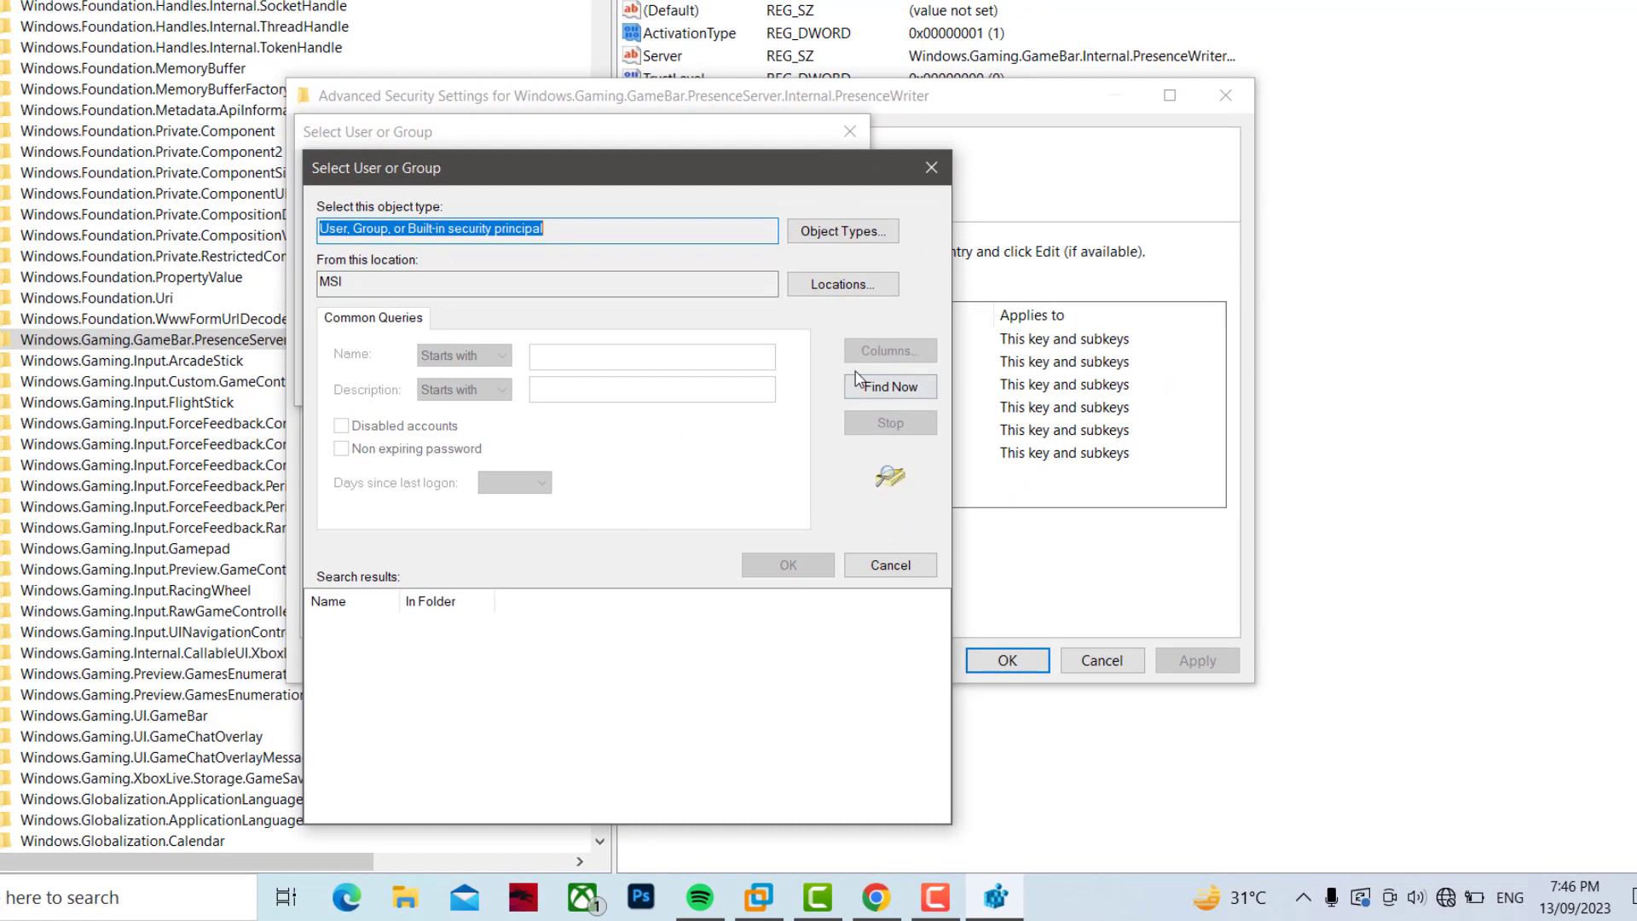
left_click(880, 390)
scroll(641, 687, "down", 5)
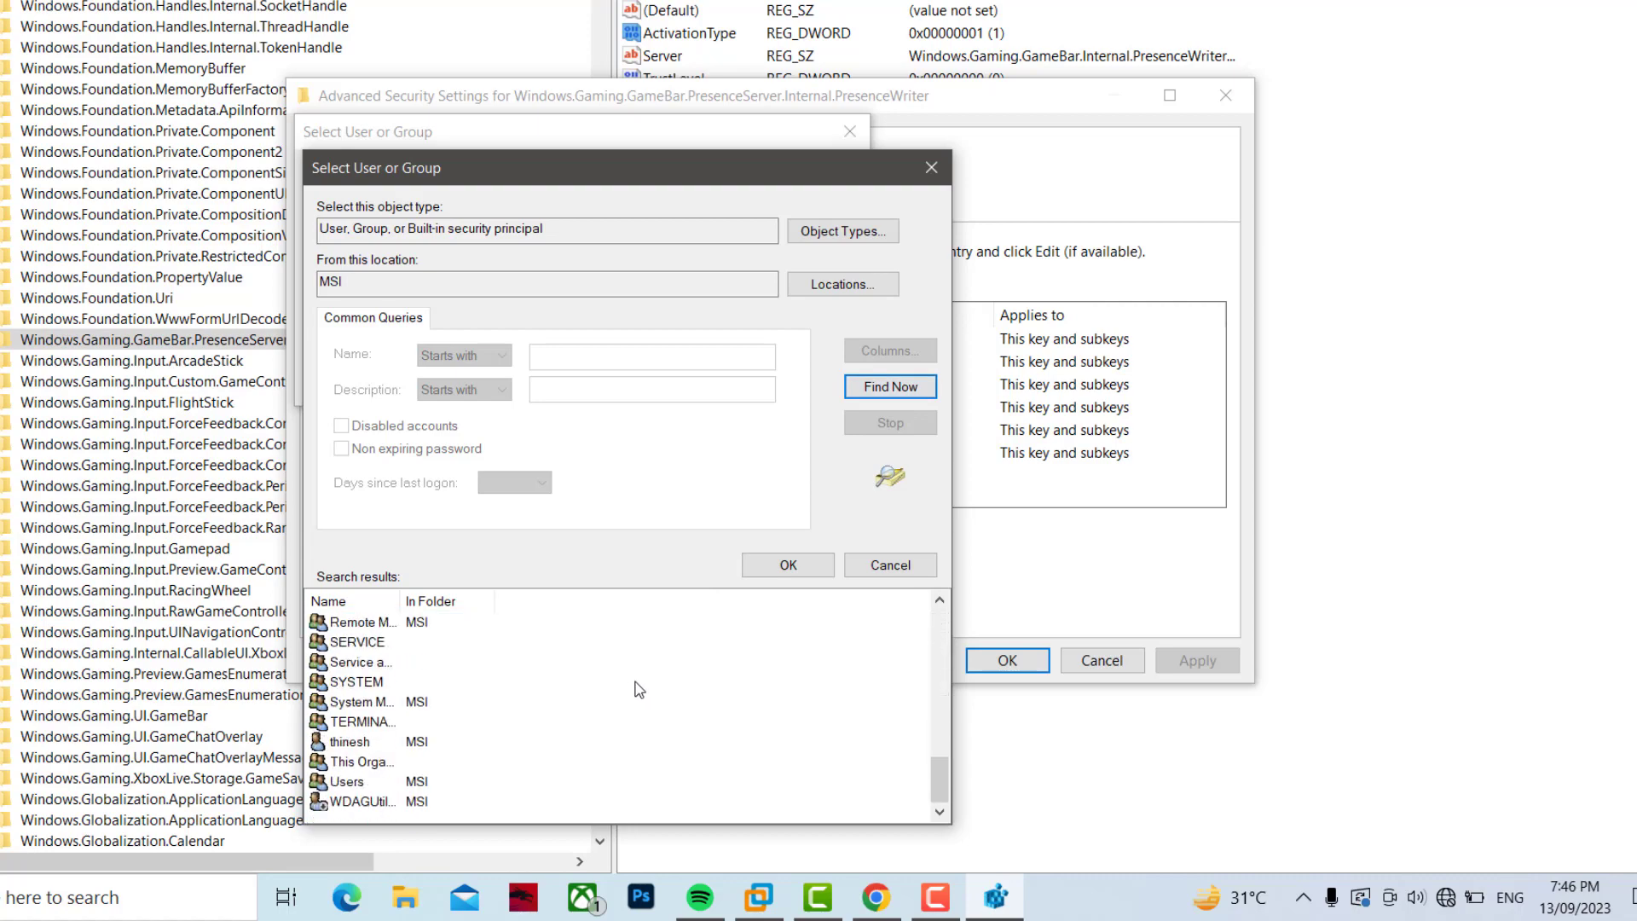
left_click(418, 742)
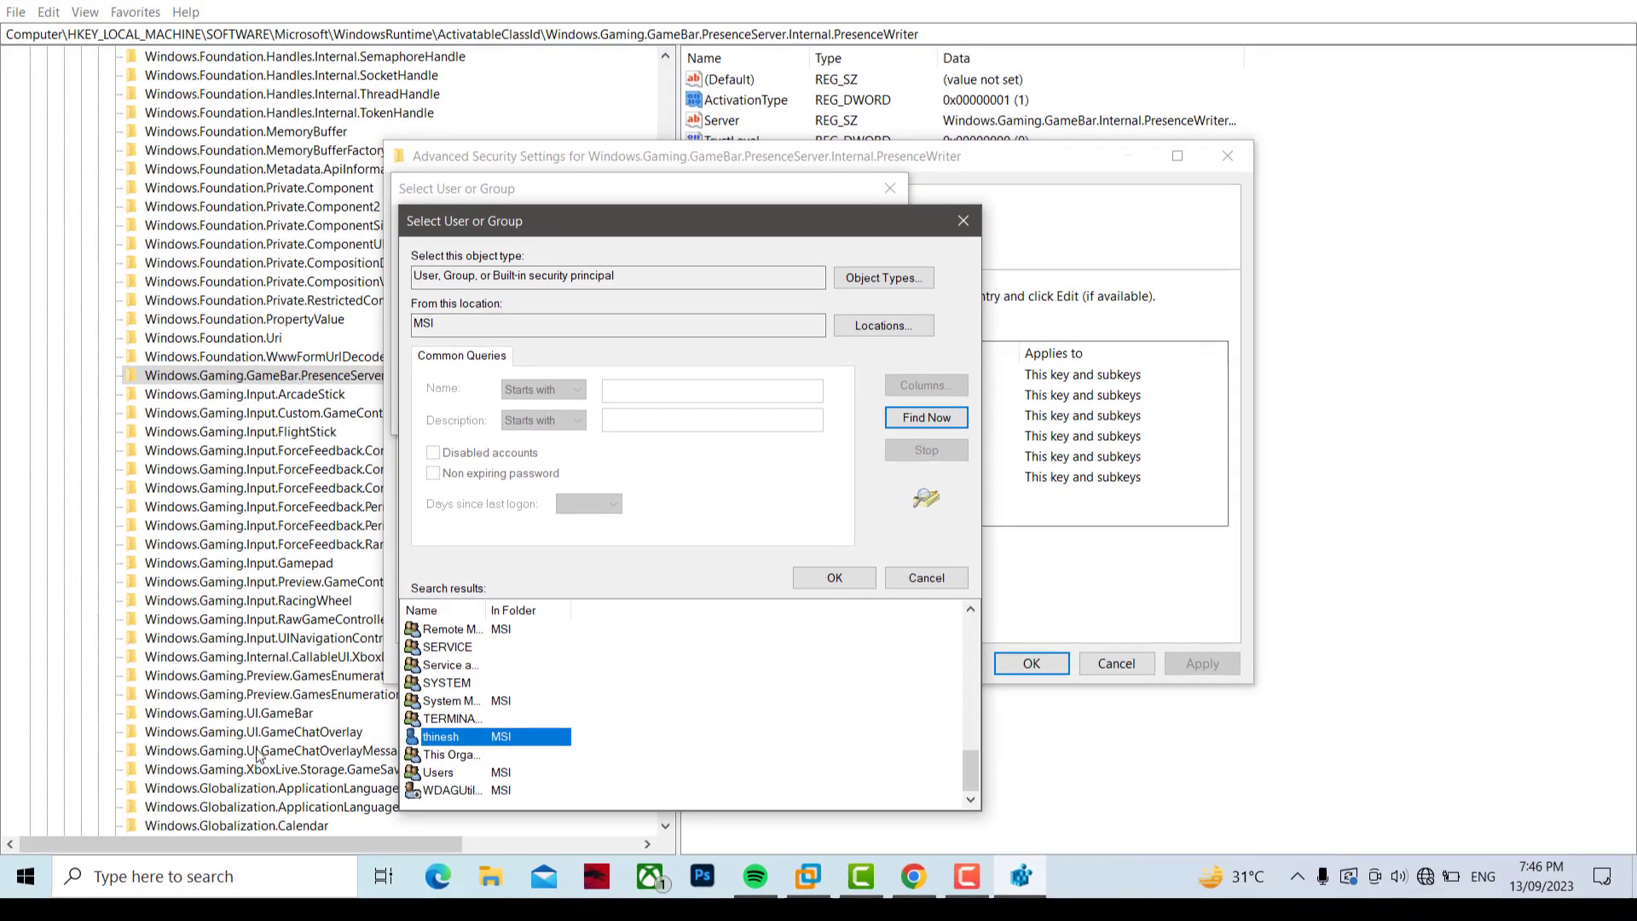
left_click(26, 875)
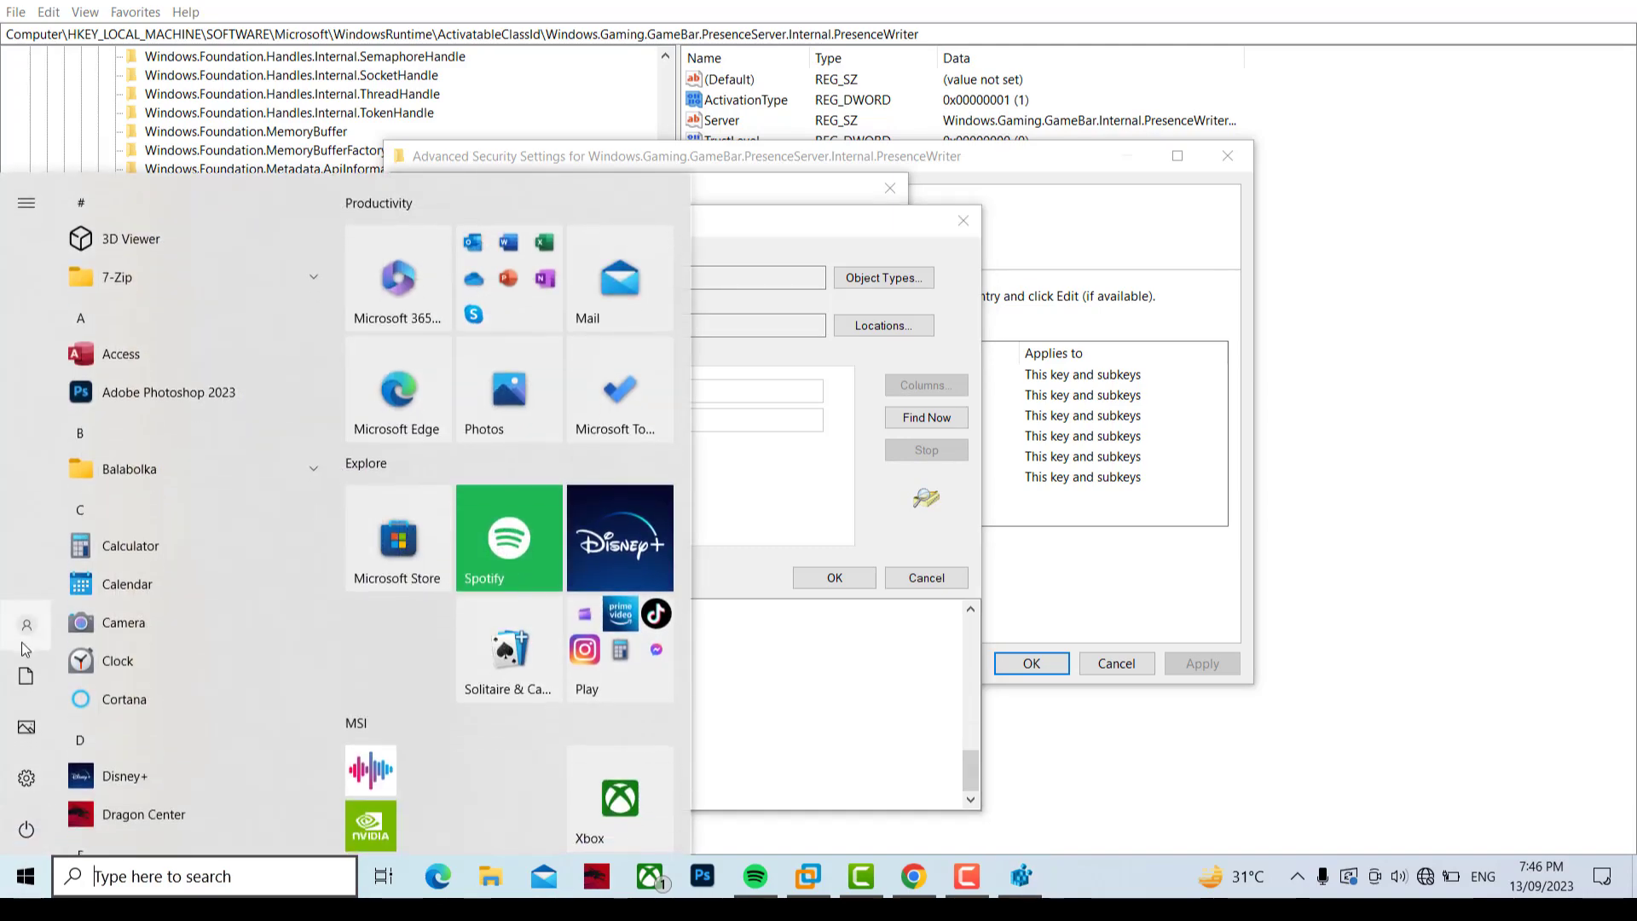
Step: Check the signed-in administrator account on the Settings > Accounts > Your info page
left_click(24, 641)
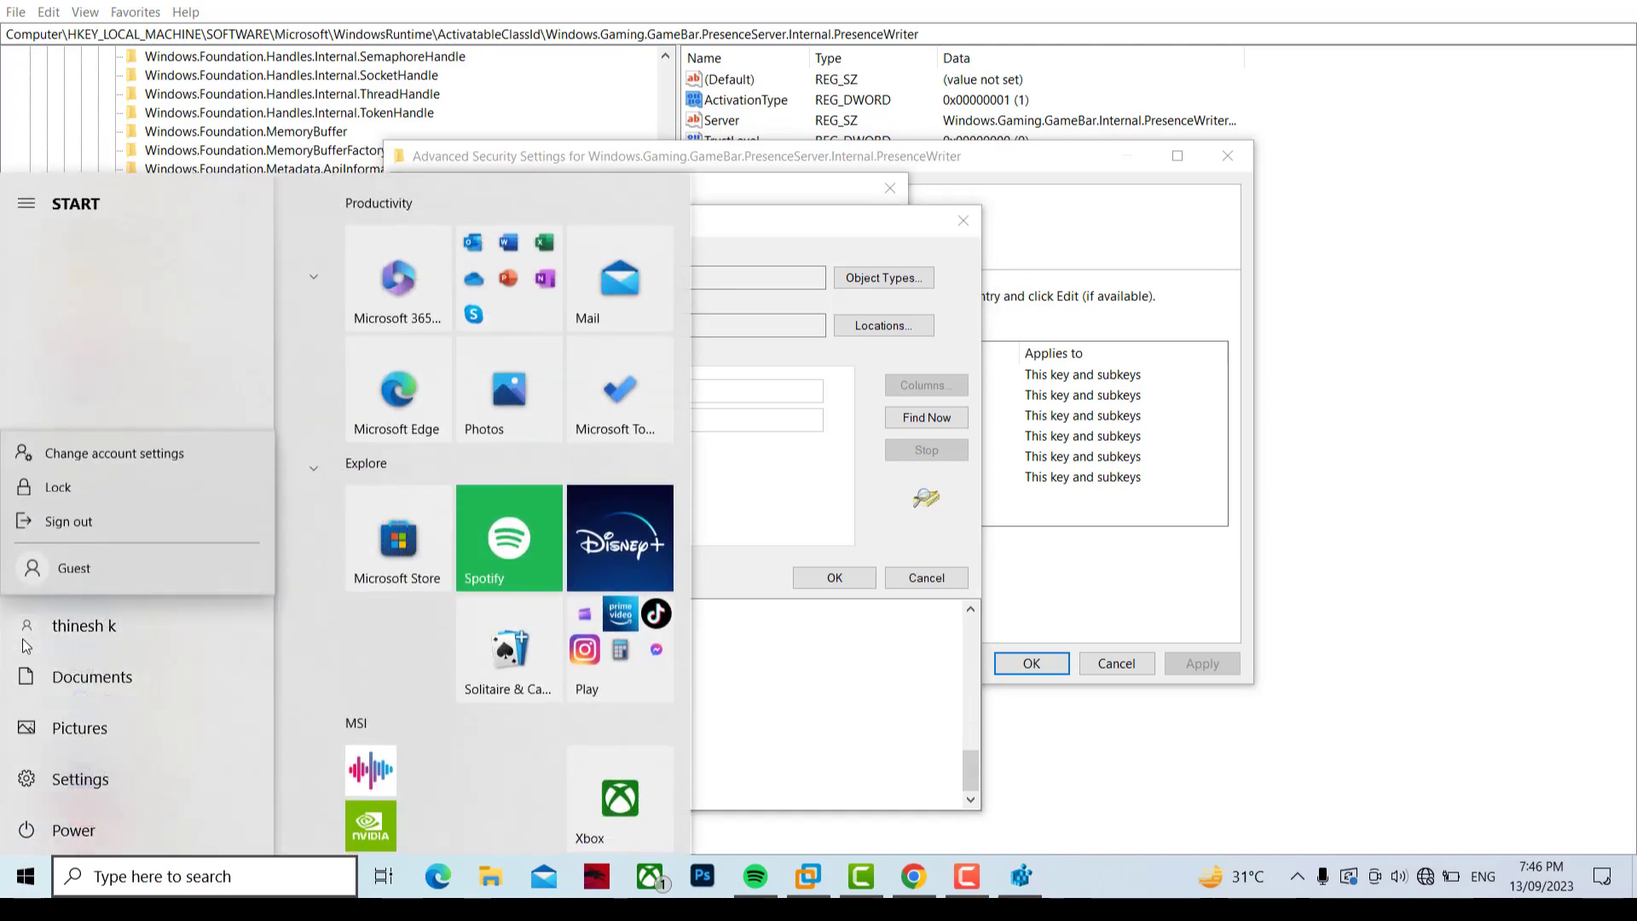
left_click(111, 456)
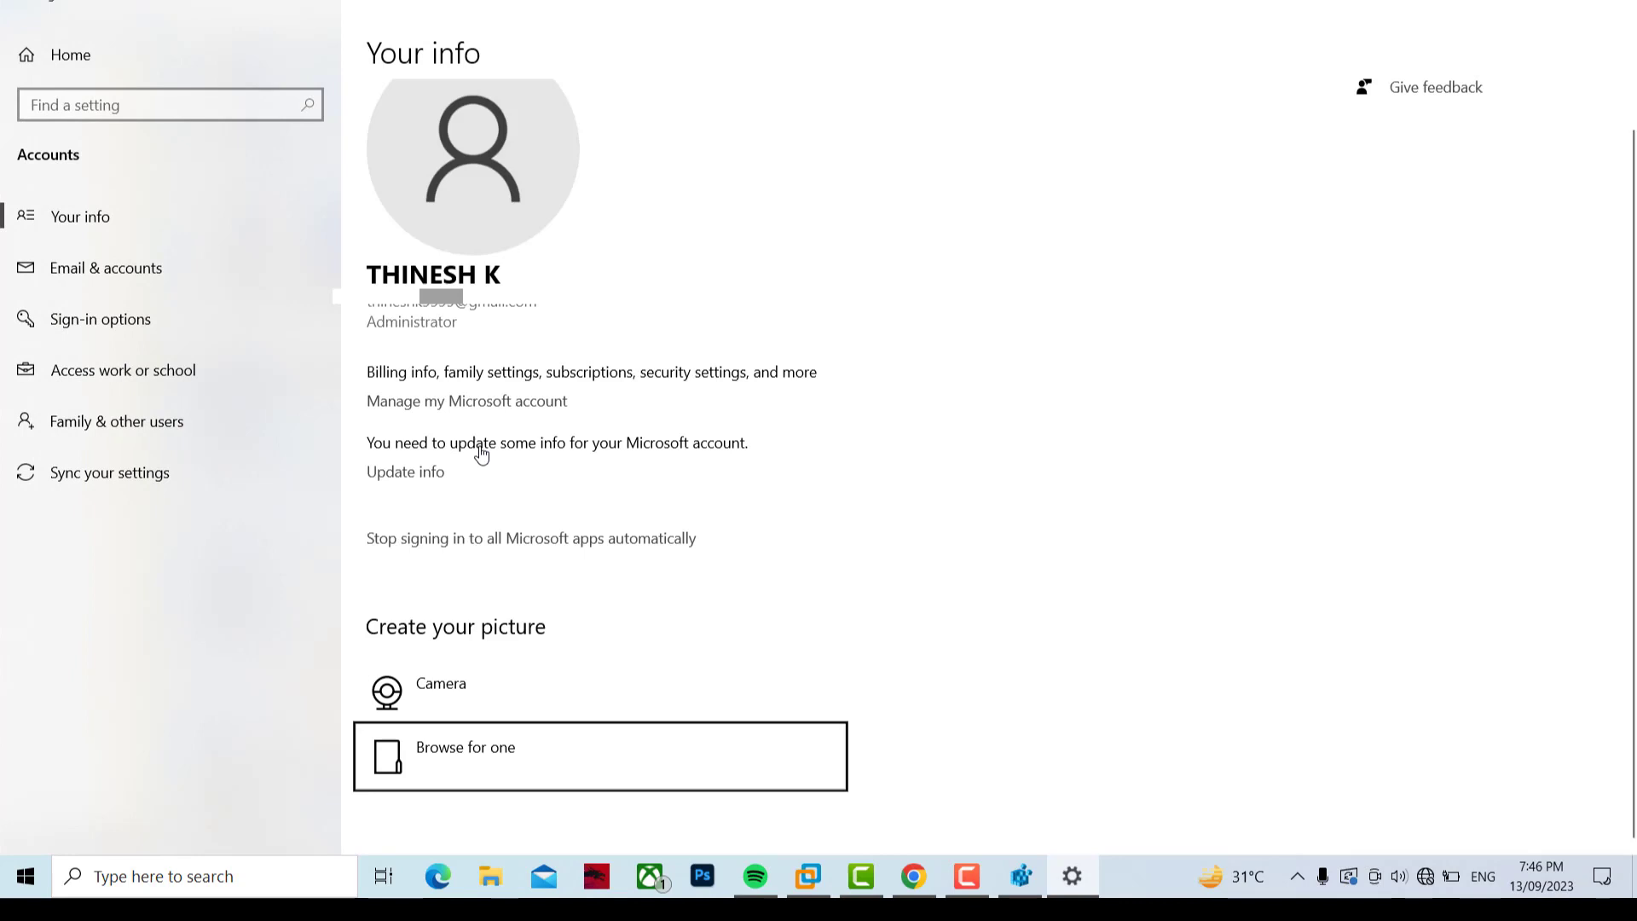
scroll(571, 333, "up", 1)
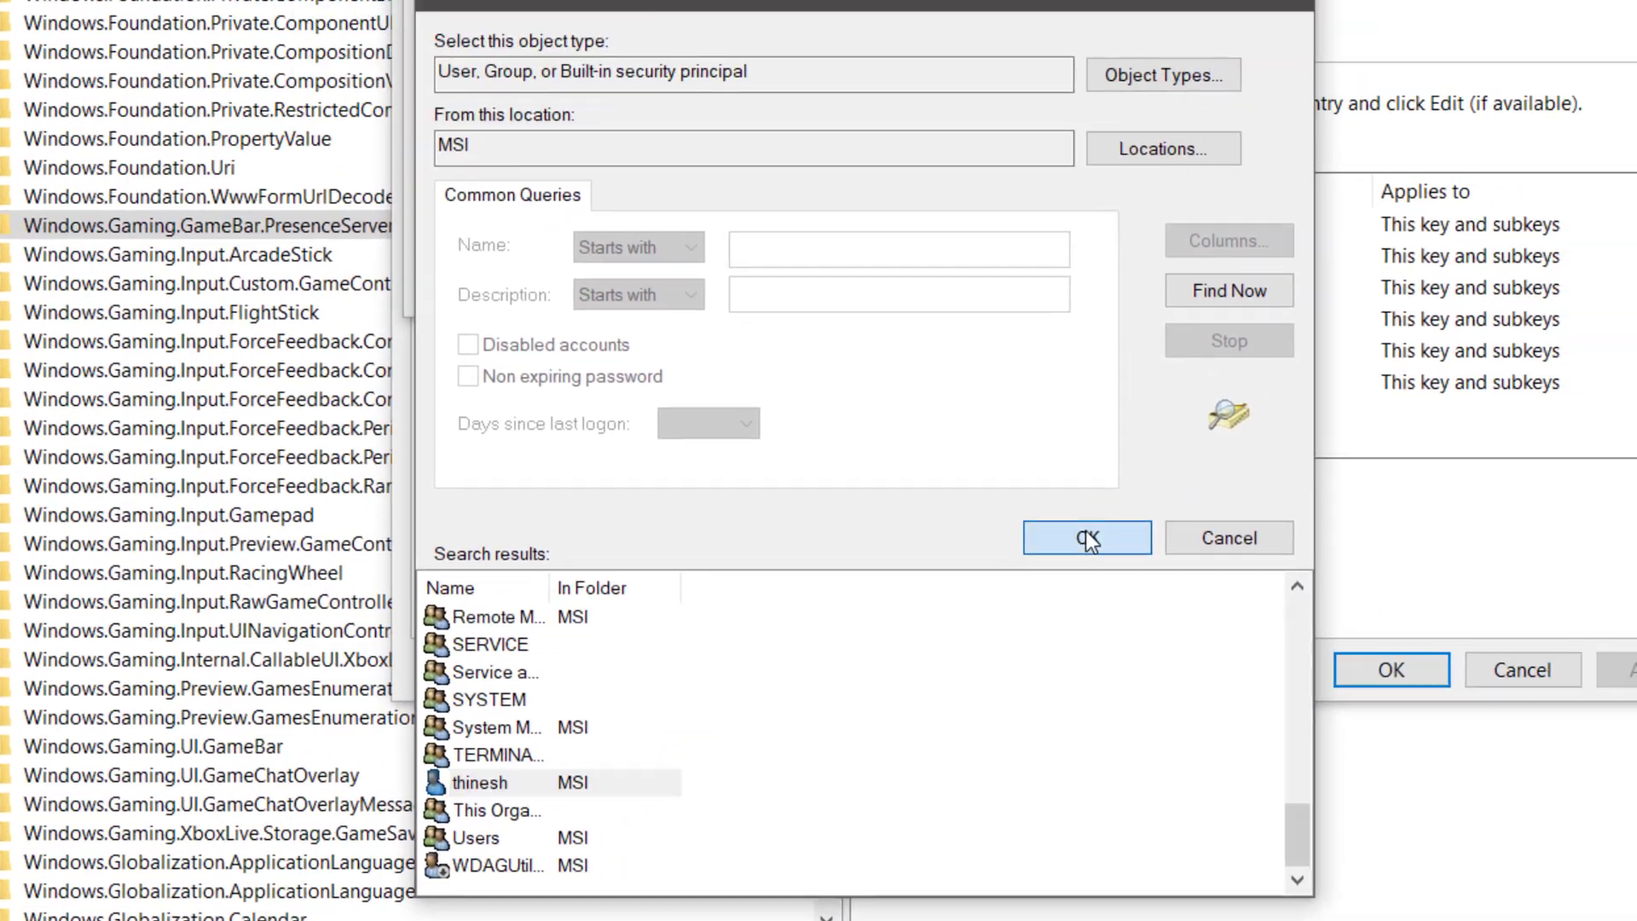
Step: Confirm your own account as the PresenceWriter key's owner and apply it
left_click(1303, 390)
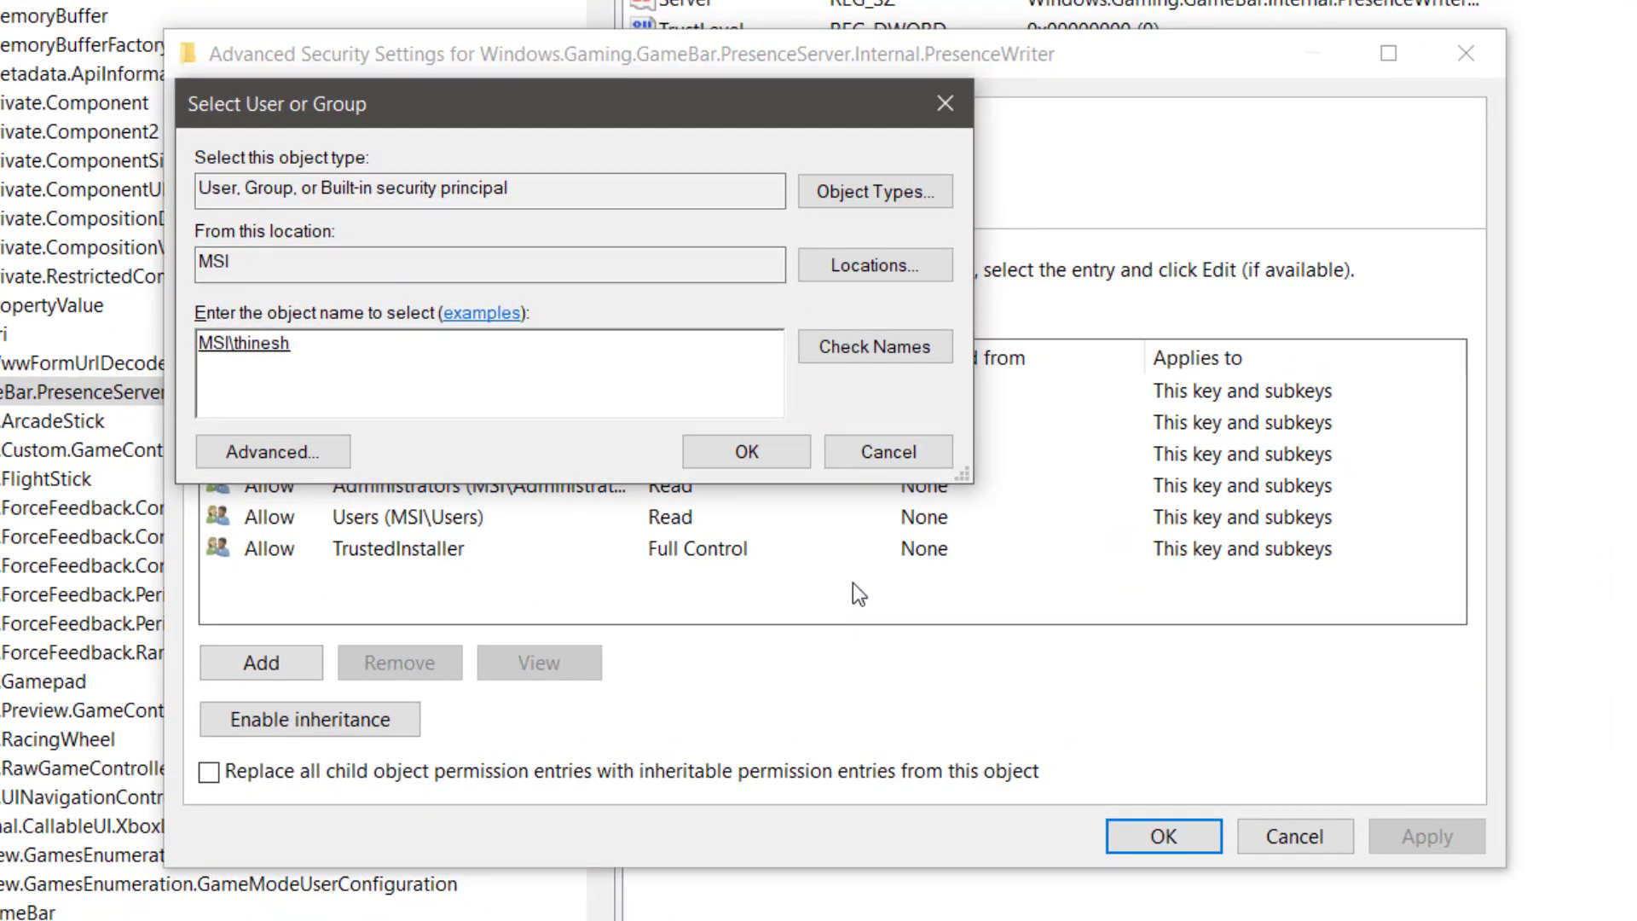
left_click(744, 457)
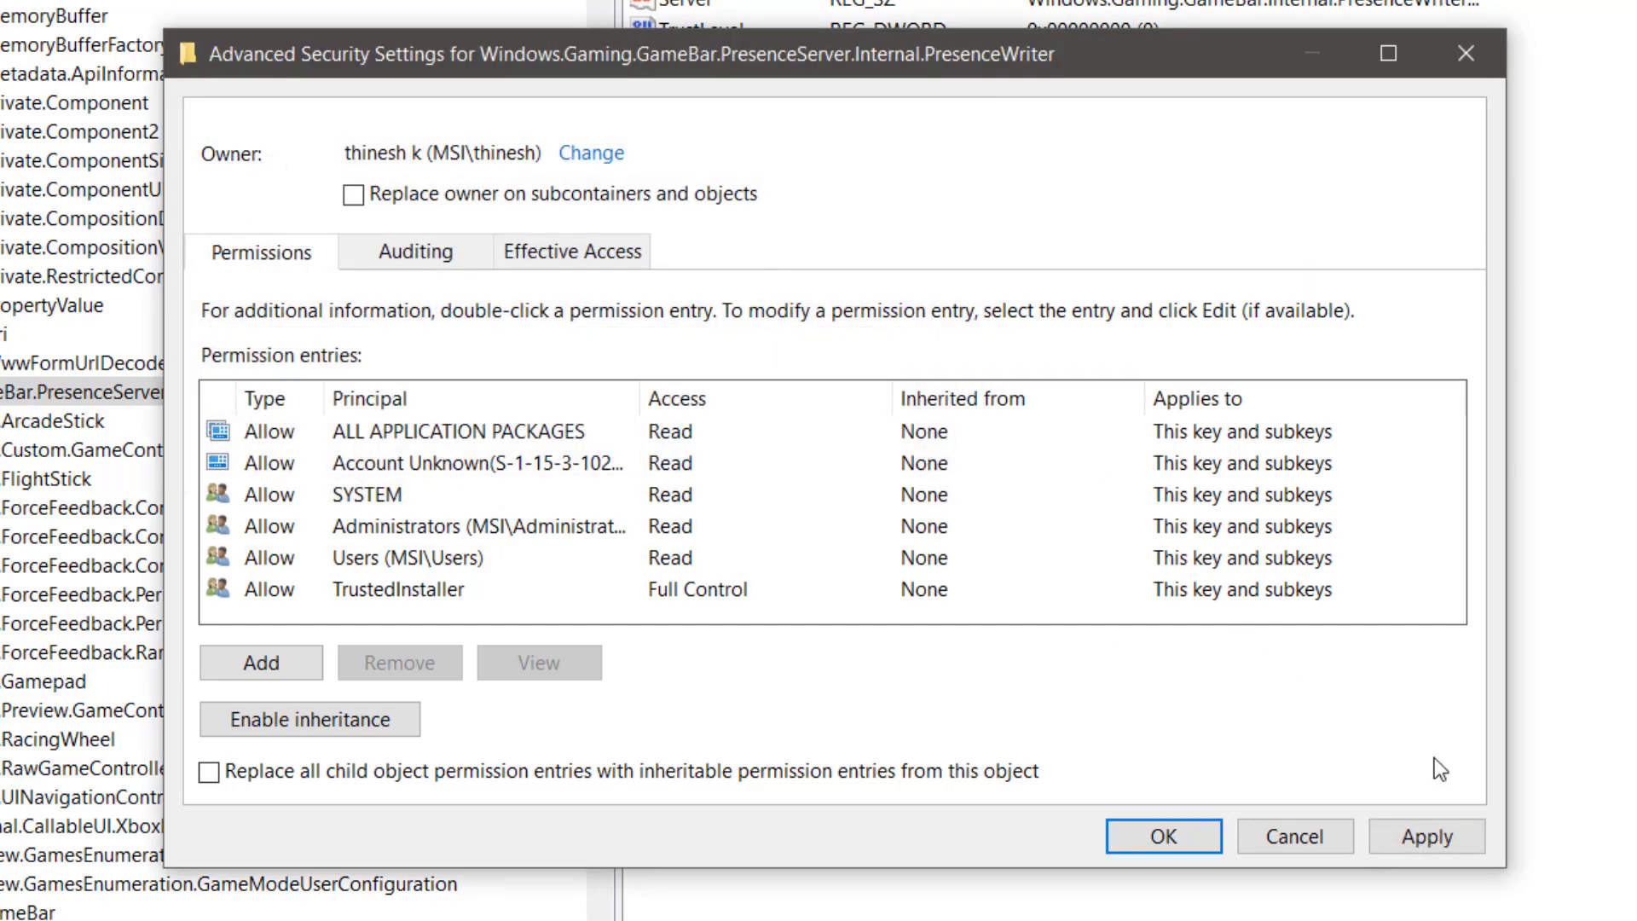
left_click(1415, 837)
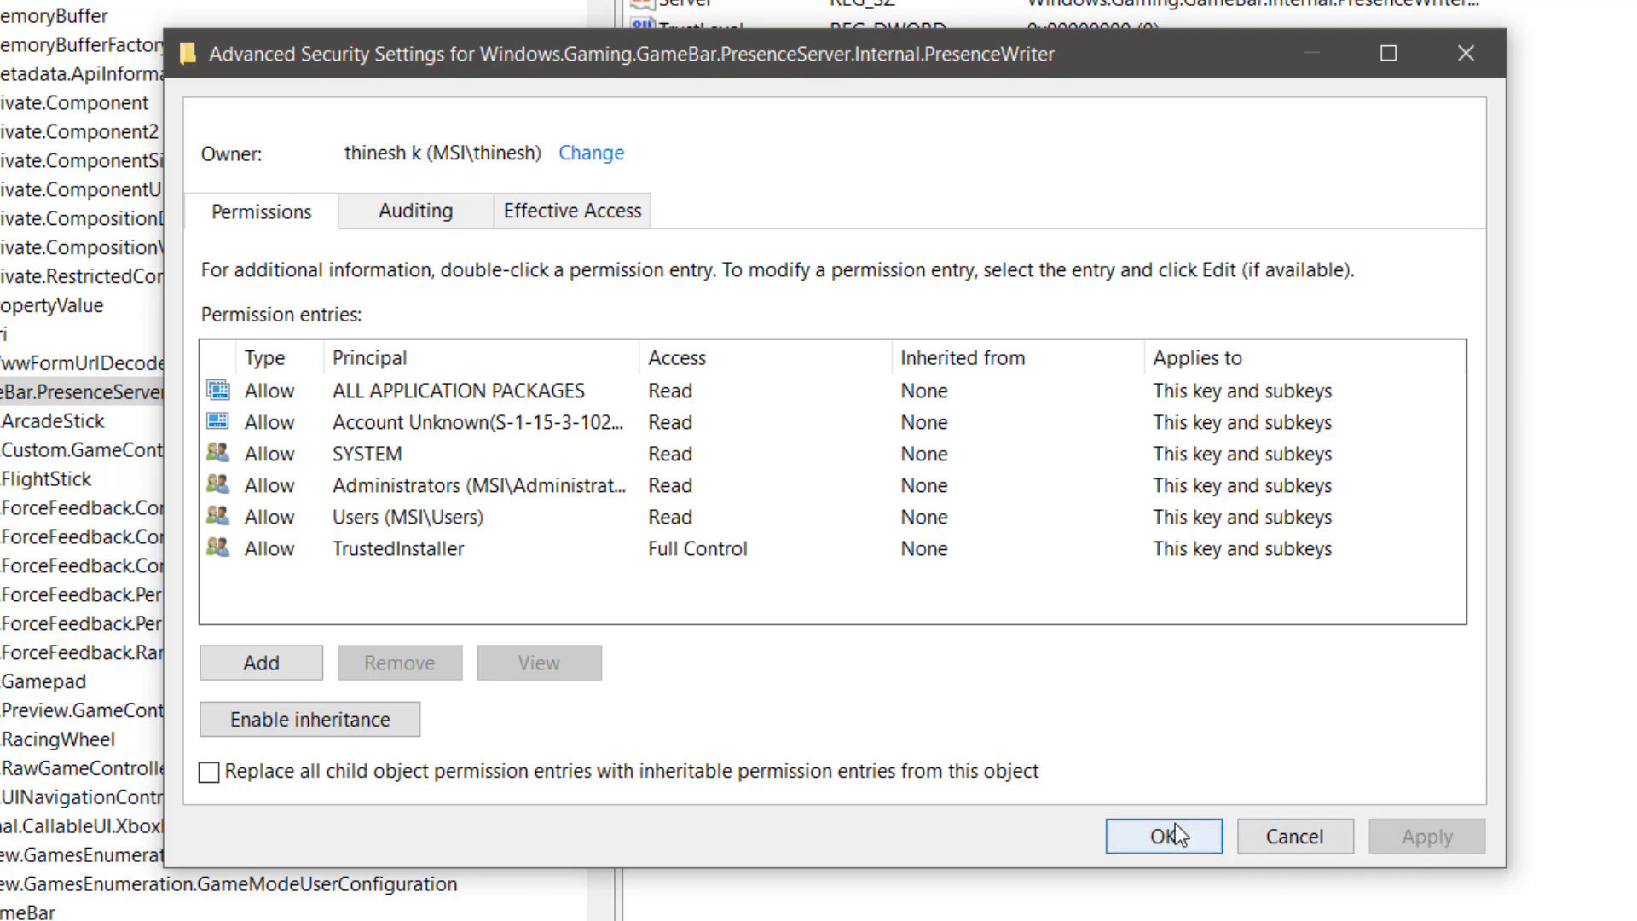
Step: Add your own account to the PresenceWriter key's permission list via the account search
left_click(1157, 840)
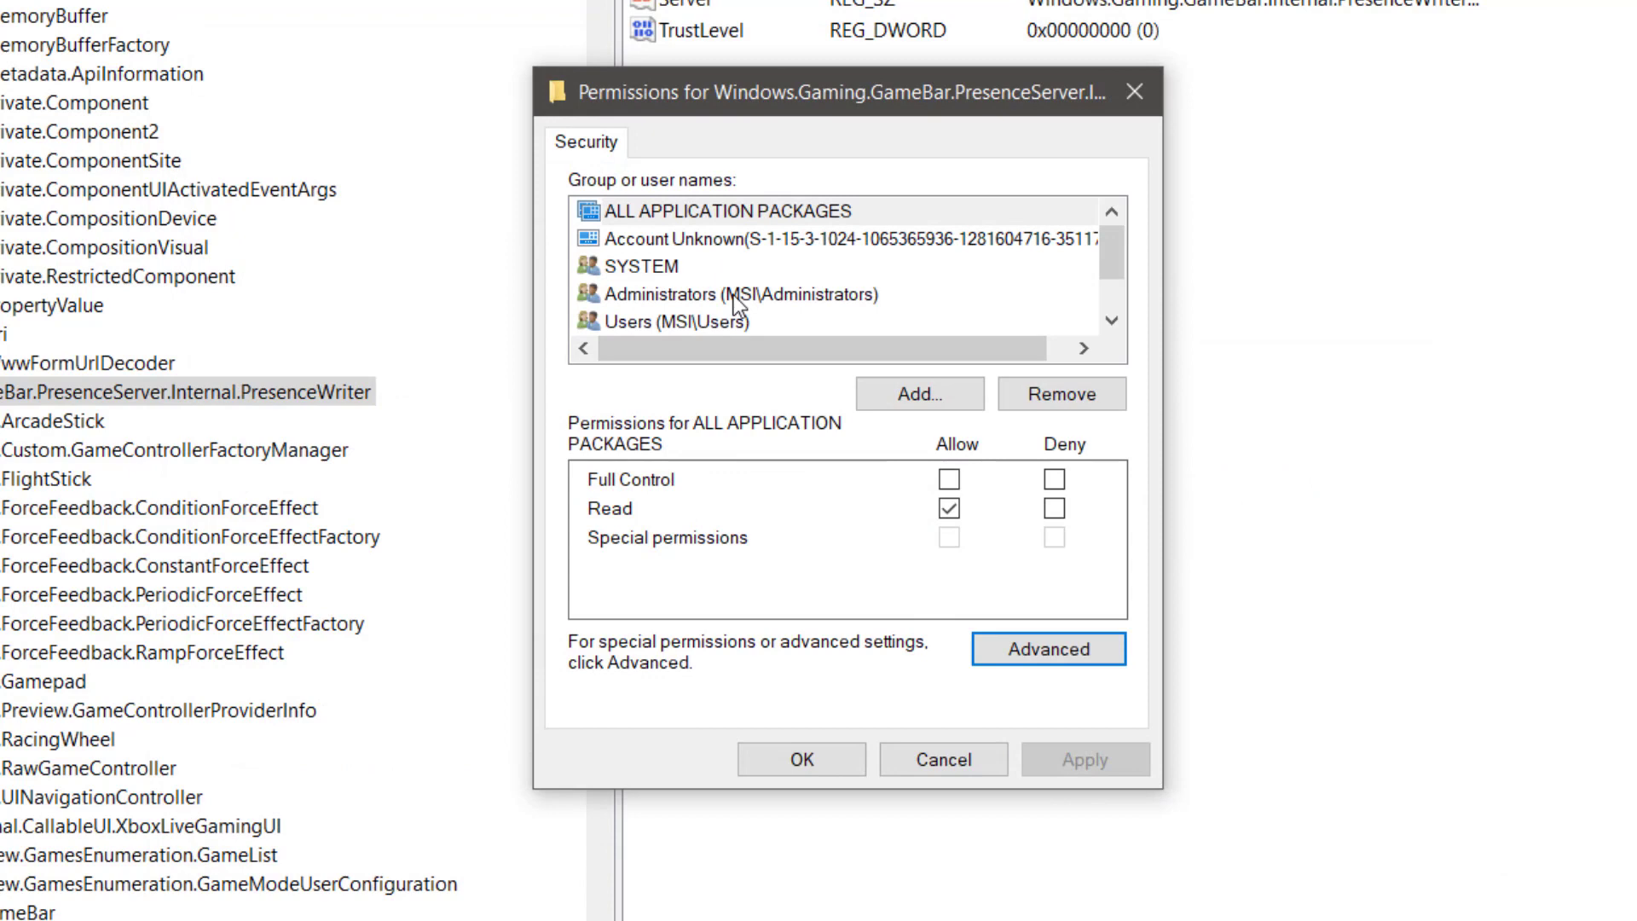
scroll(733, 295, "down", 1)
scroll(733, 295, "up", 1)
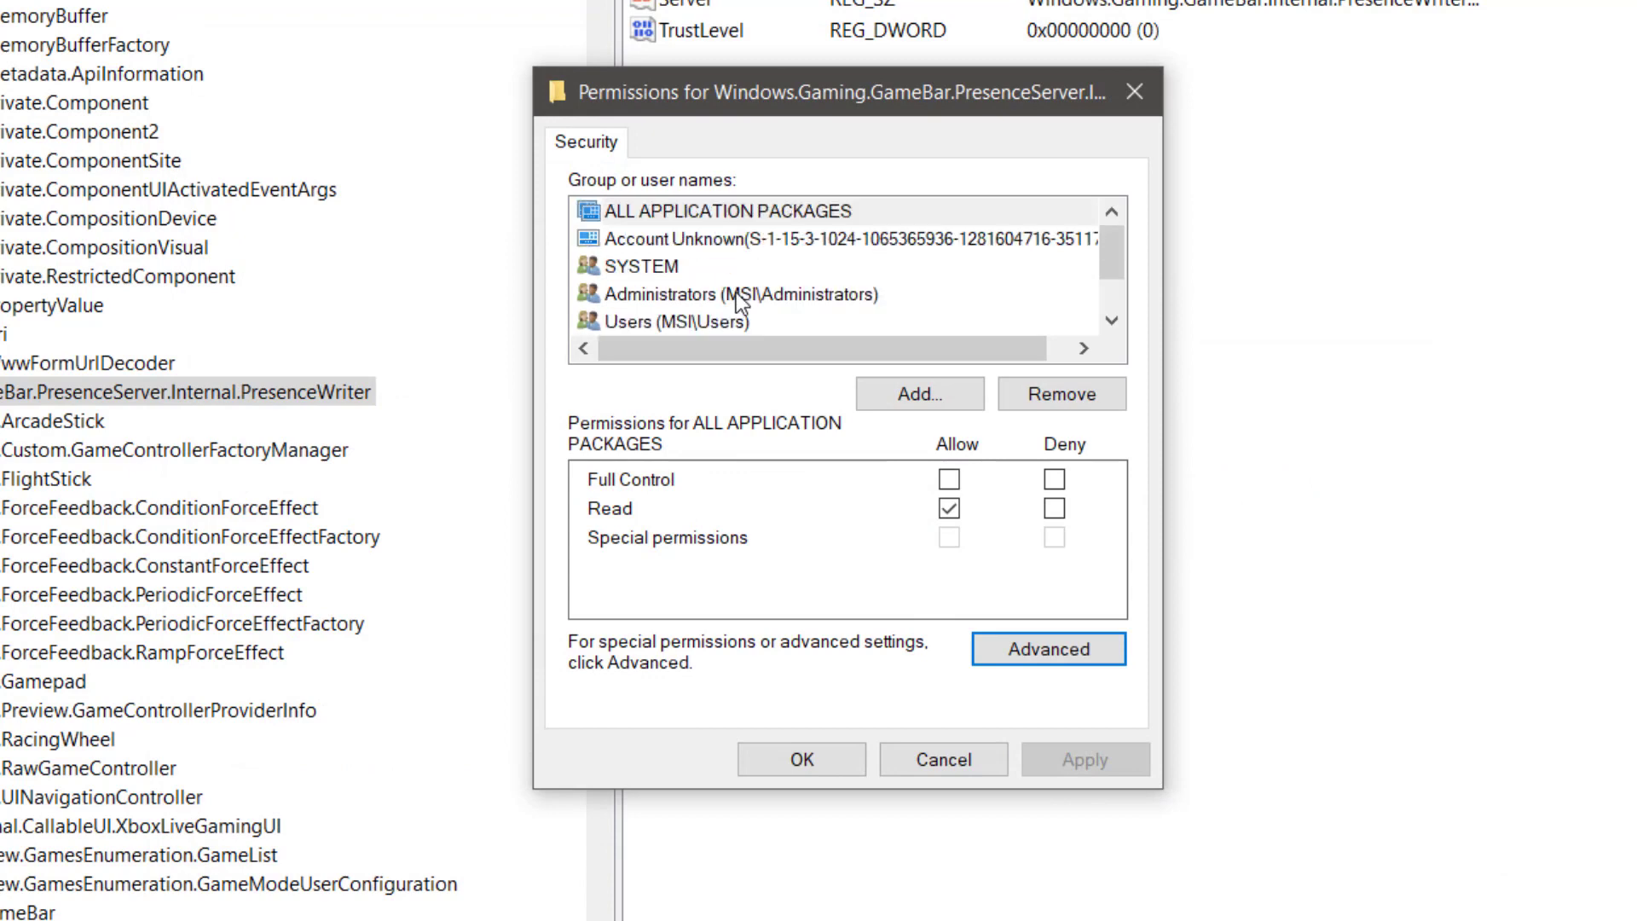
left_click(921, 395)
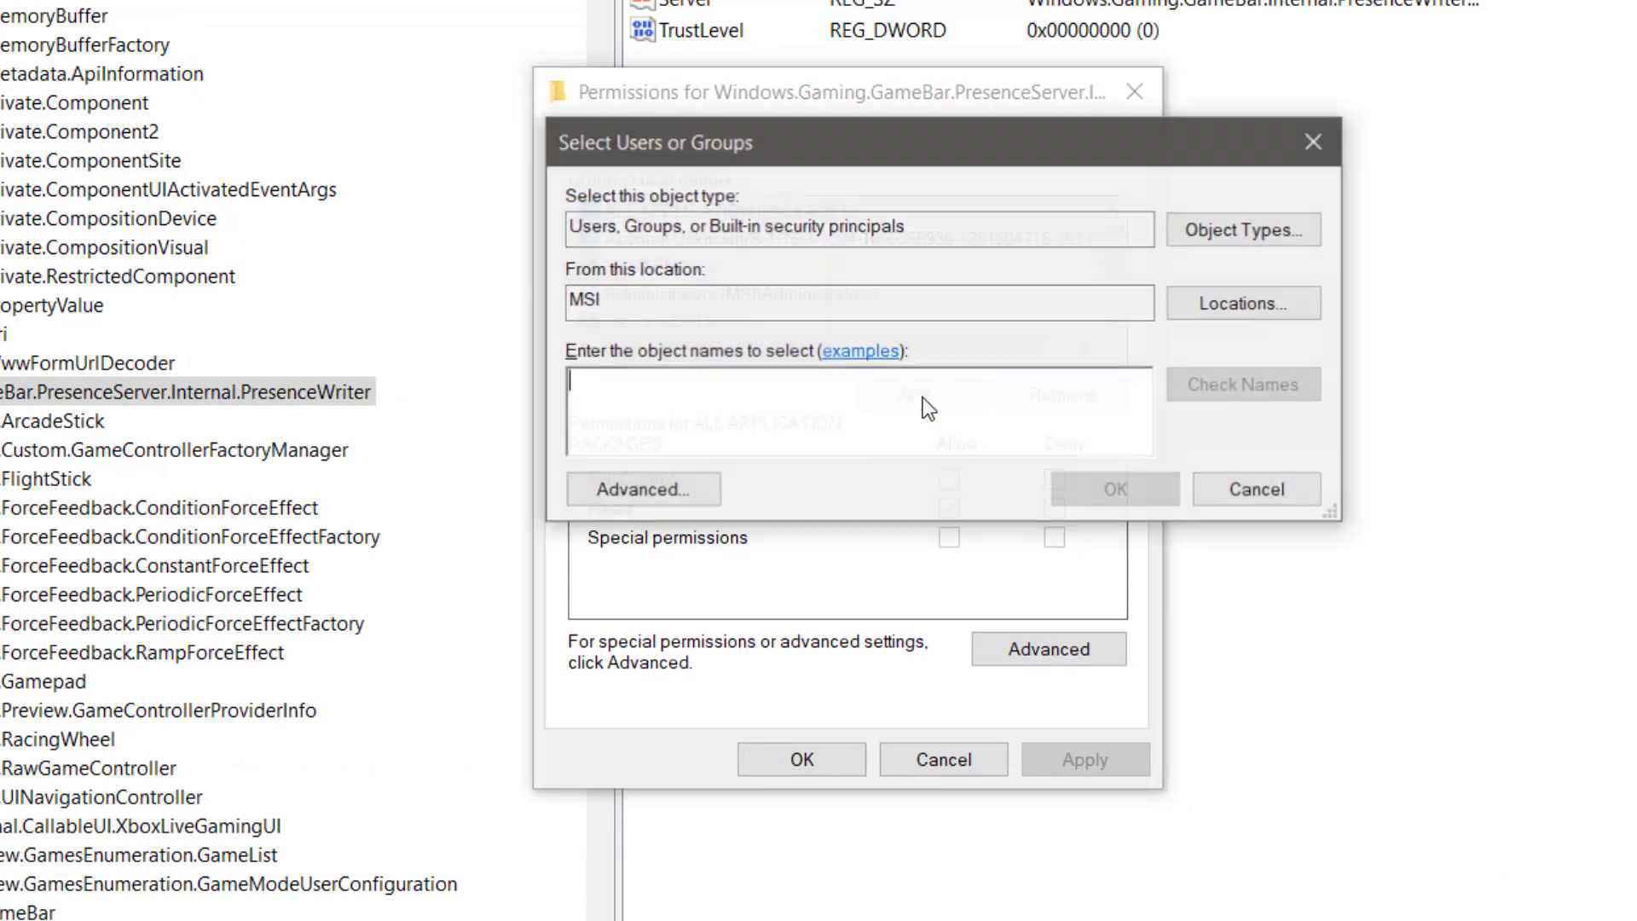
left_click(669, 482)
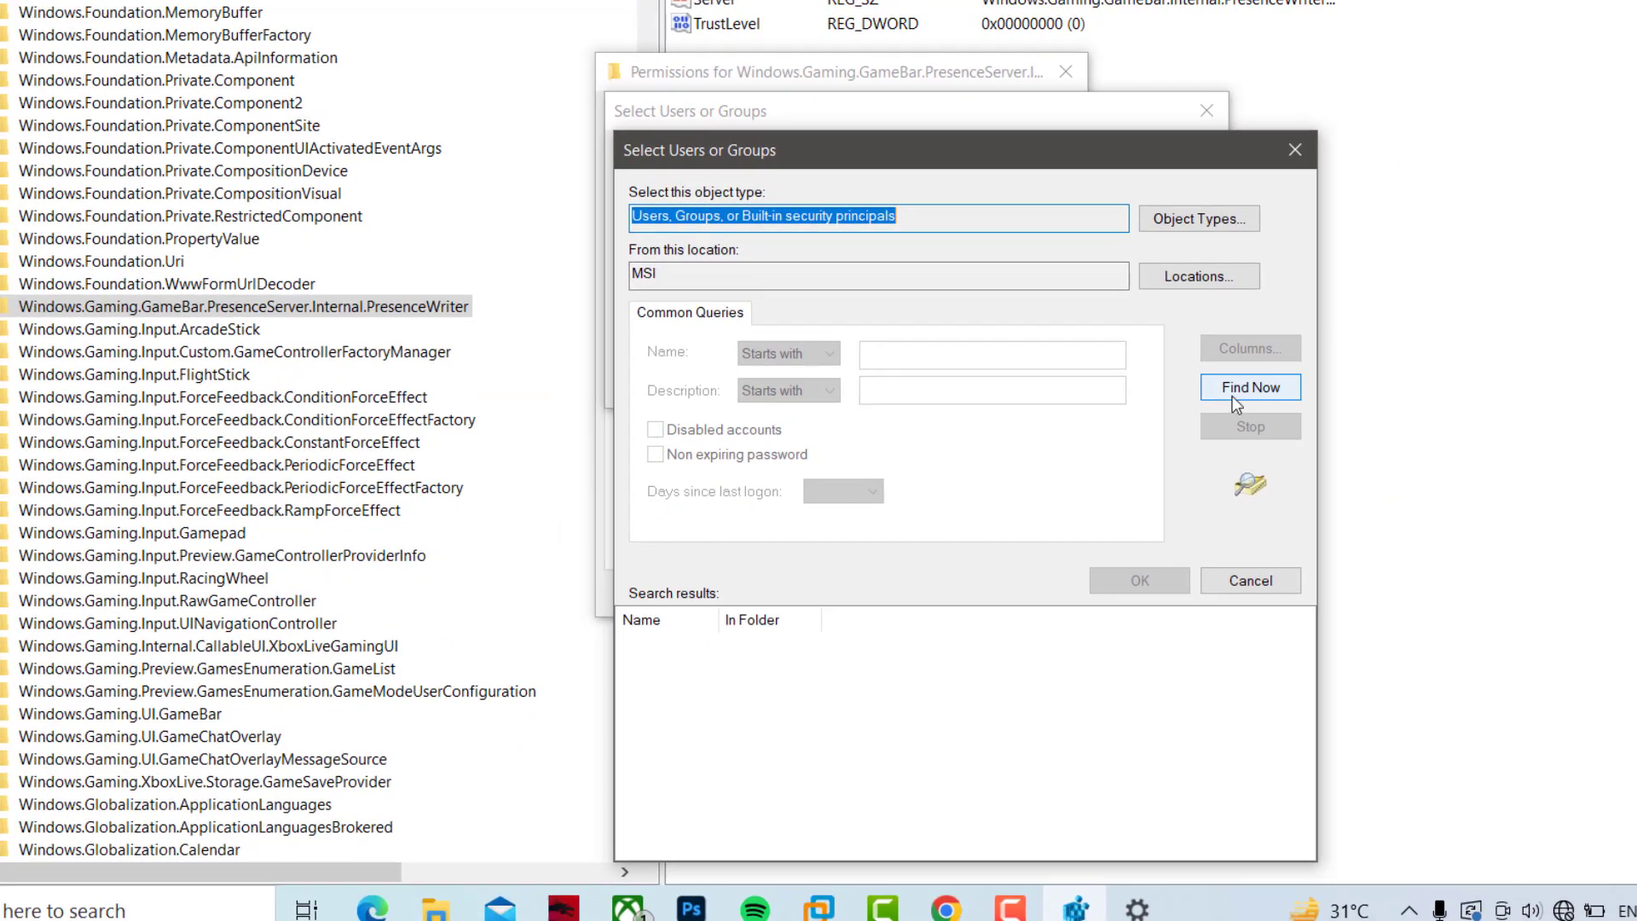
left_click(1231, 389)
scroll(953, 658, "down", 8)
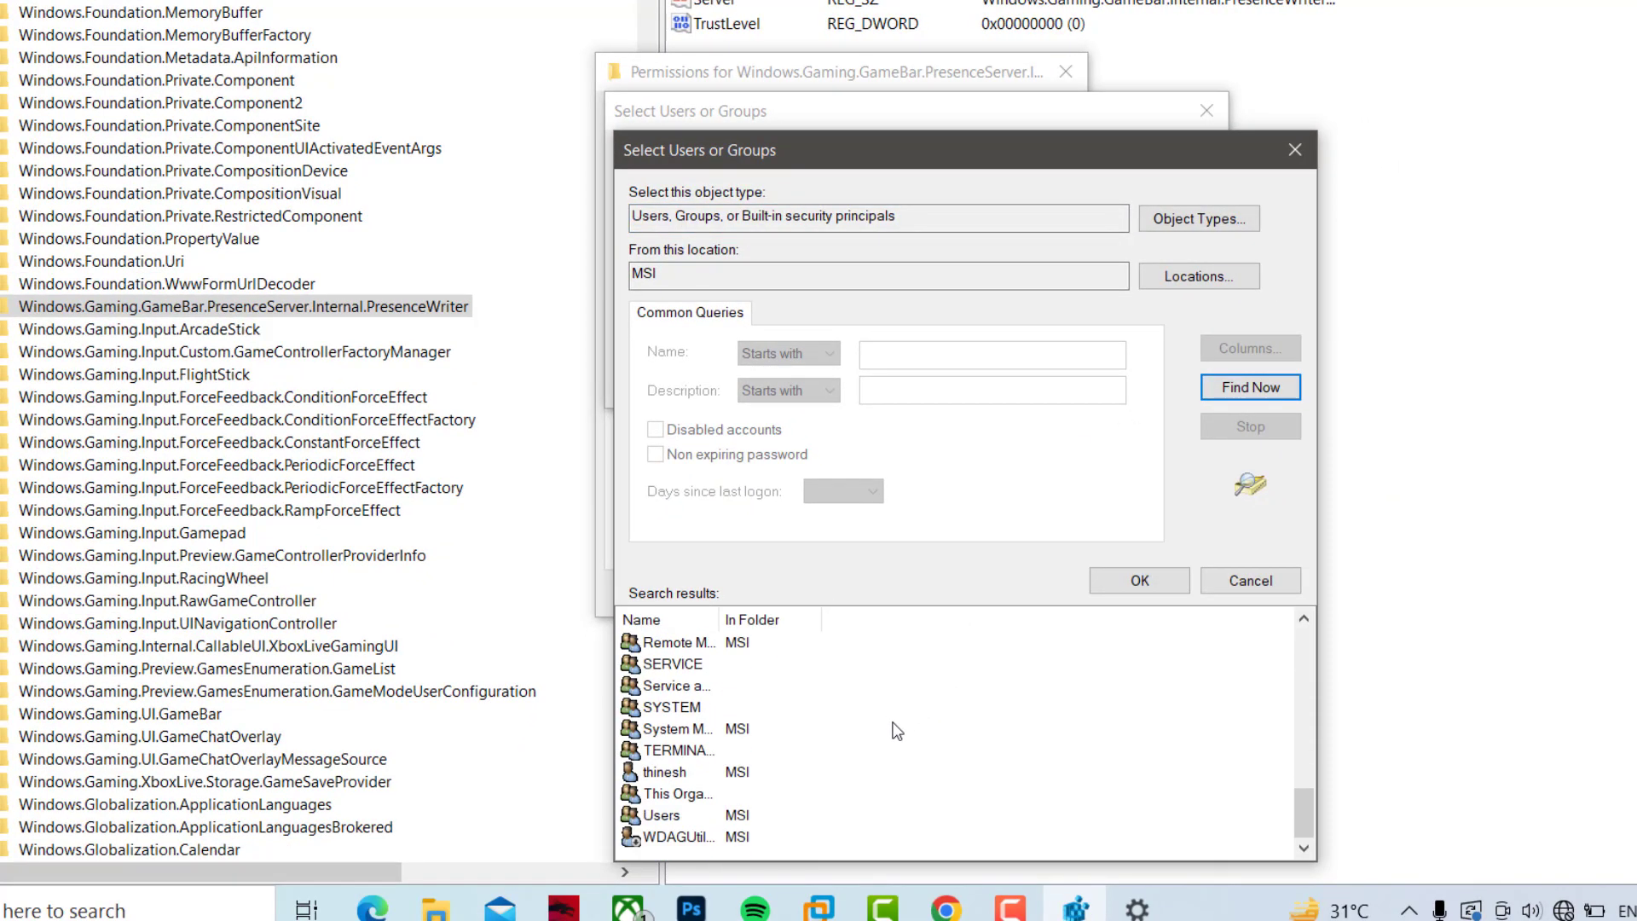
left_click(666, 773)
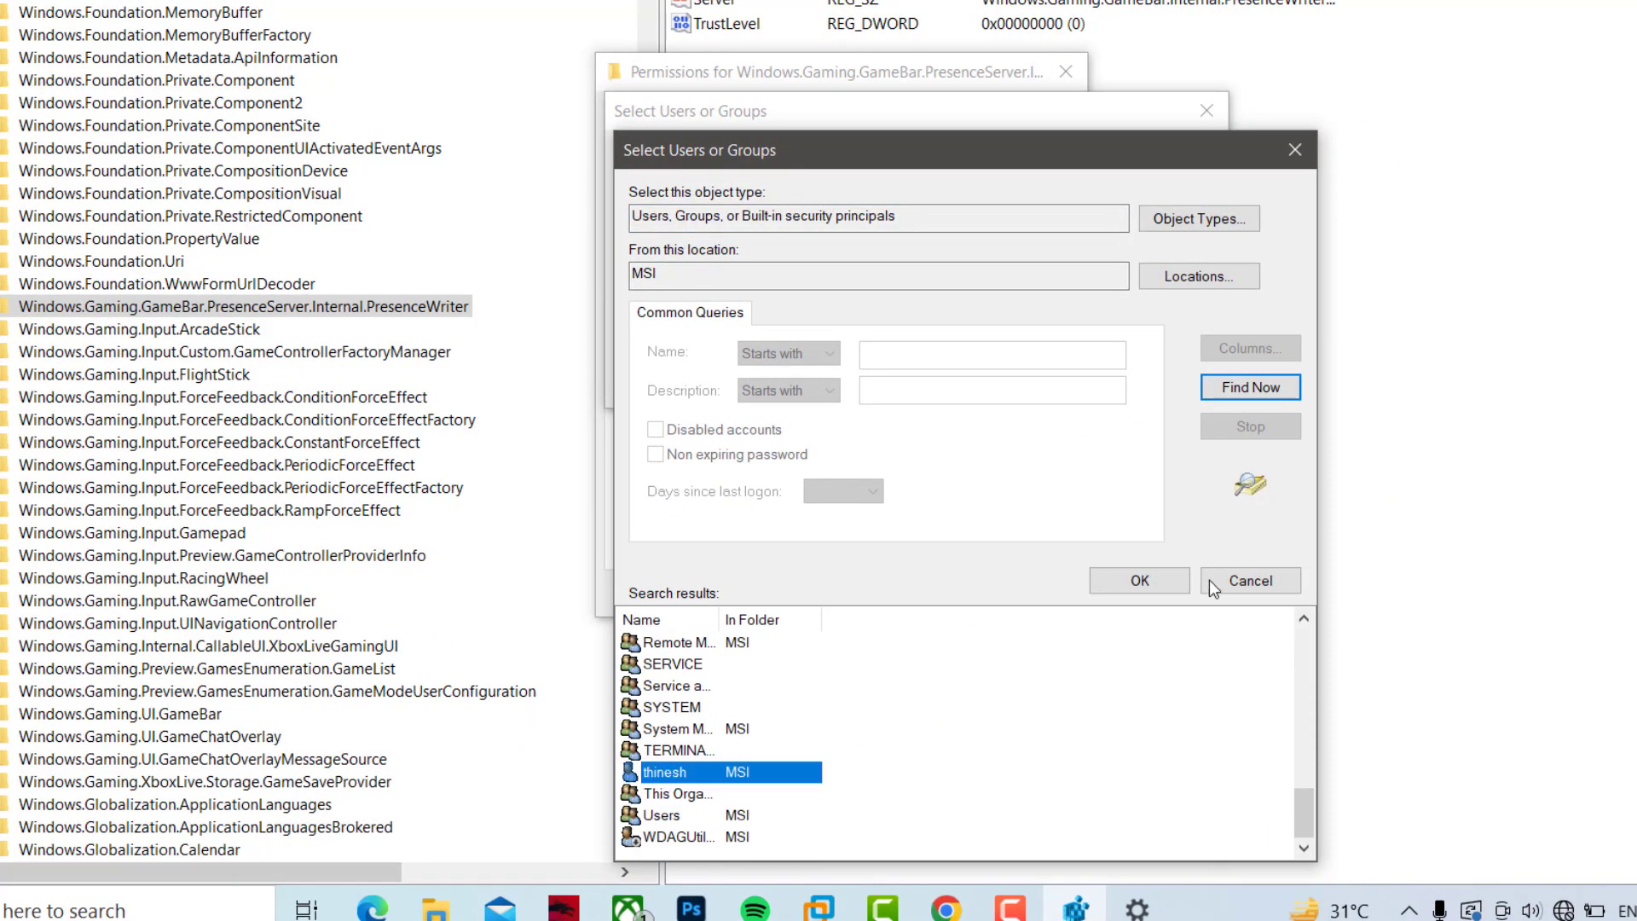
left_click(1140, 580)
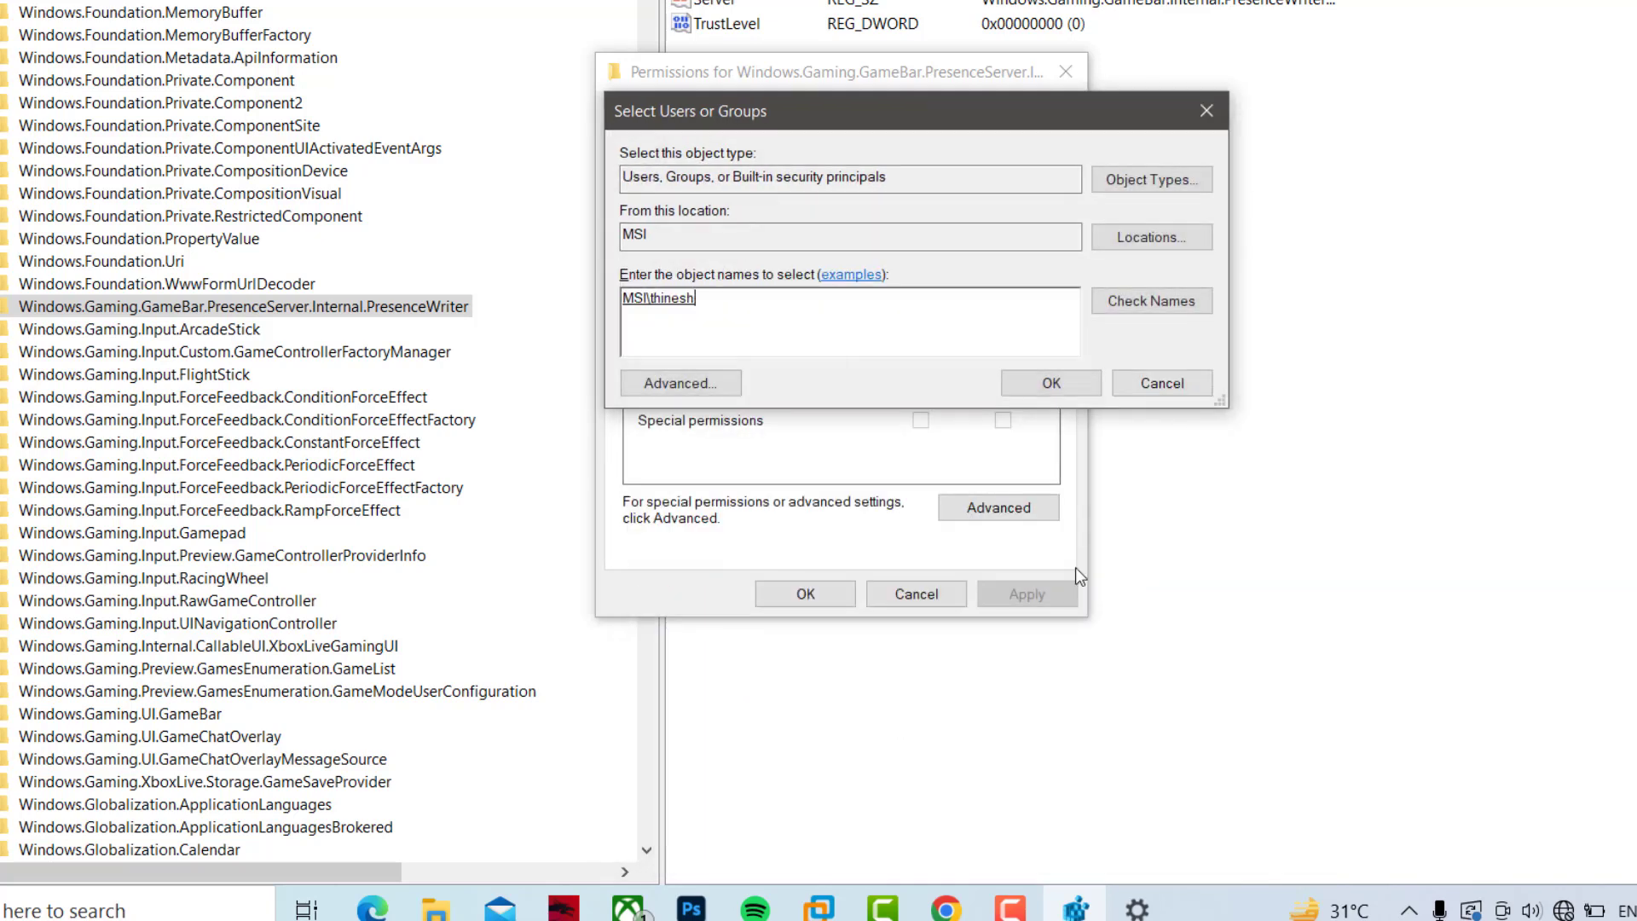
left_click(1051, 382)
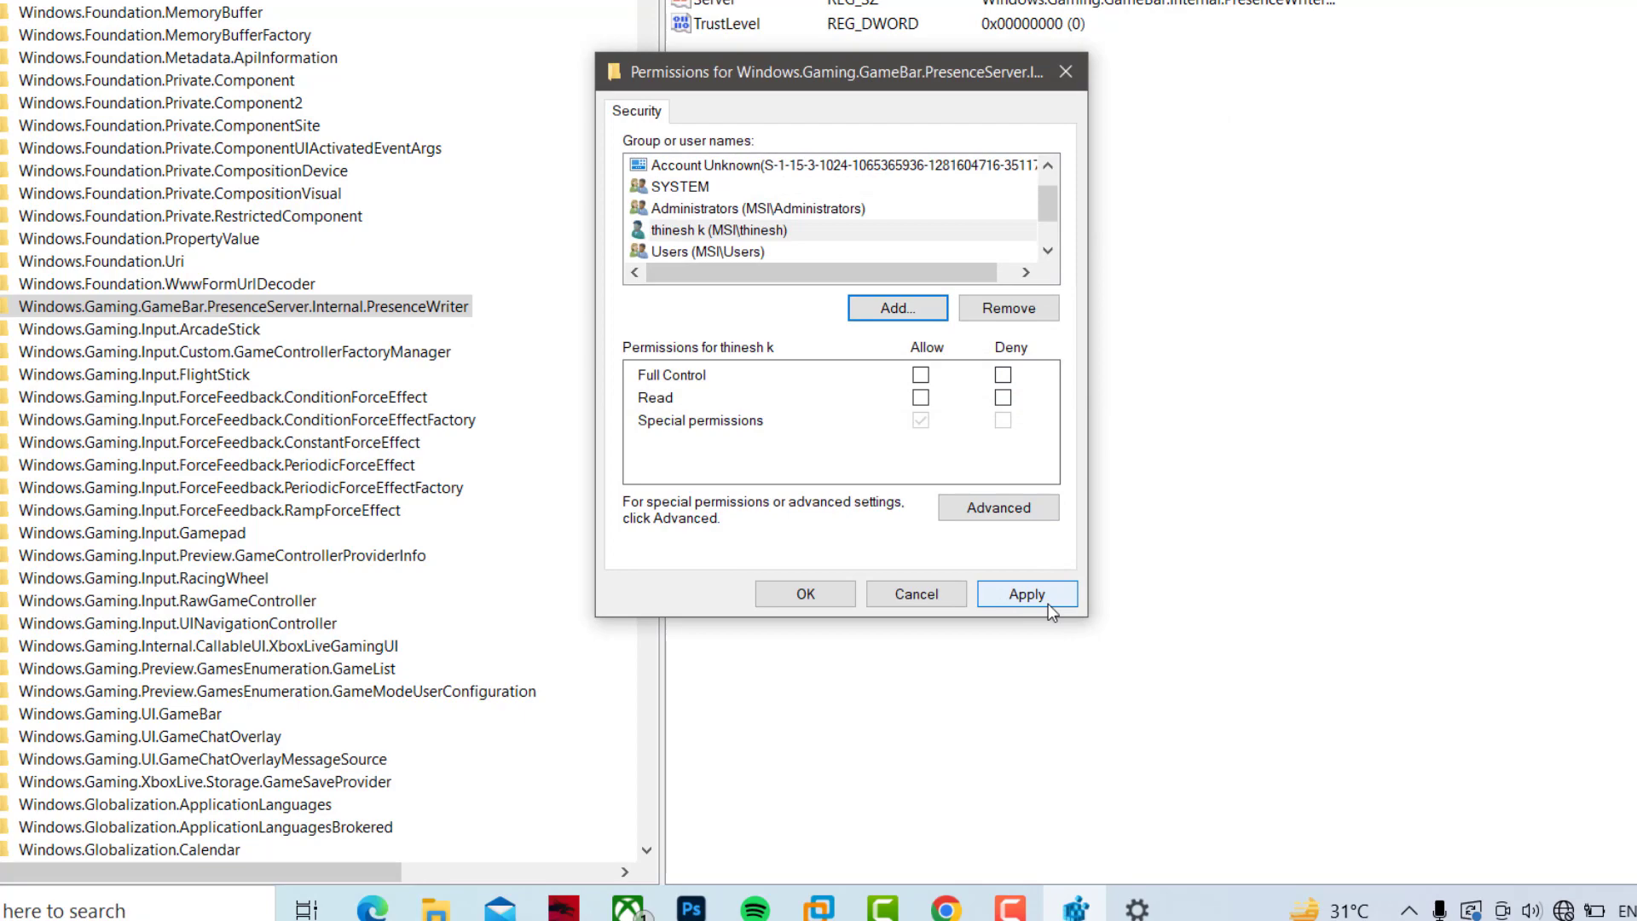
Step: Allow Full Control for that account and apply the permissions
left_click(920, 374)
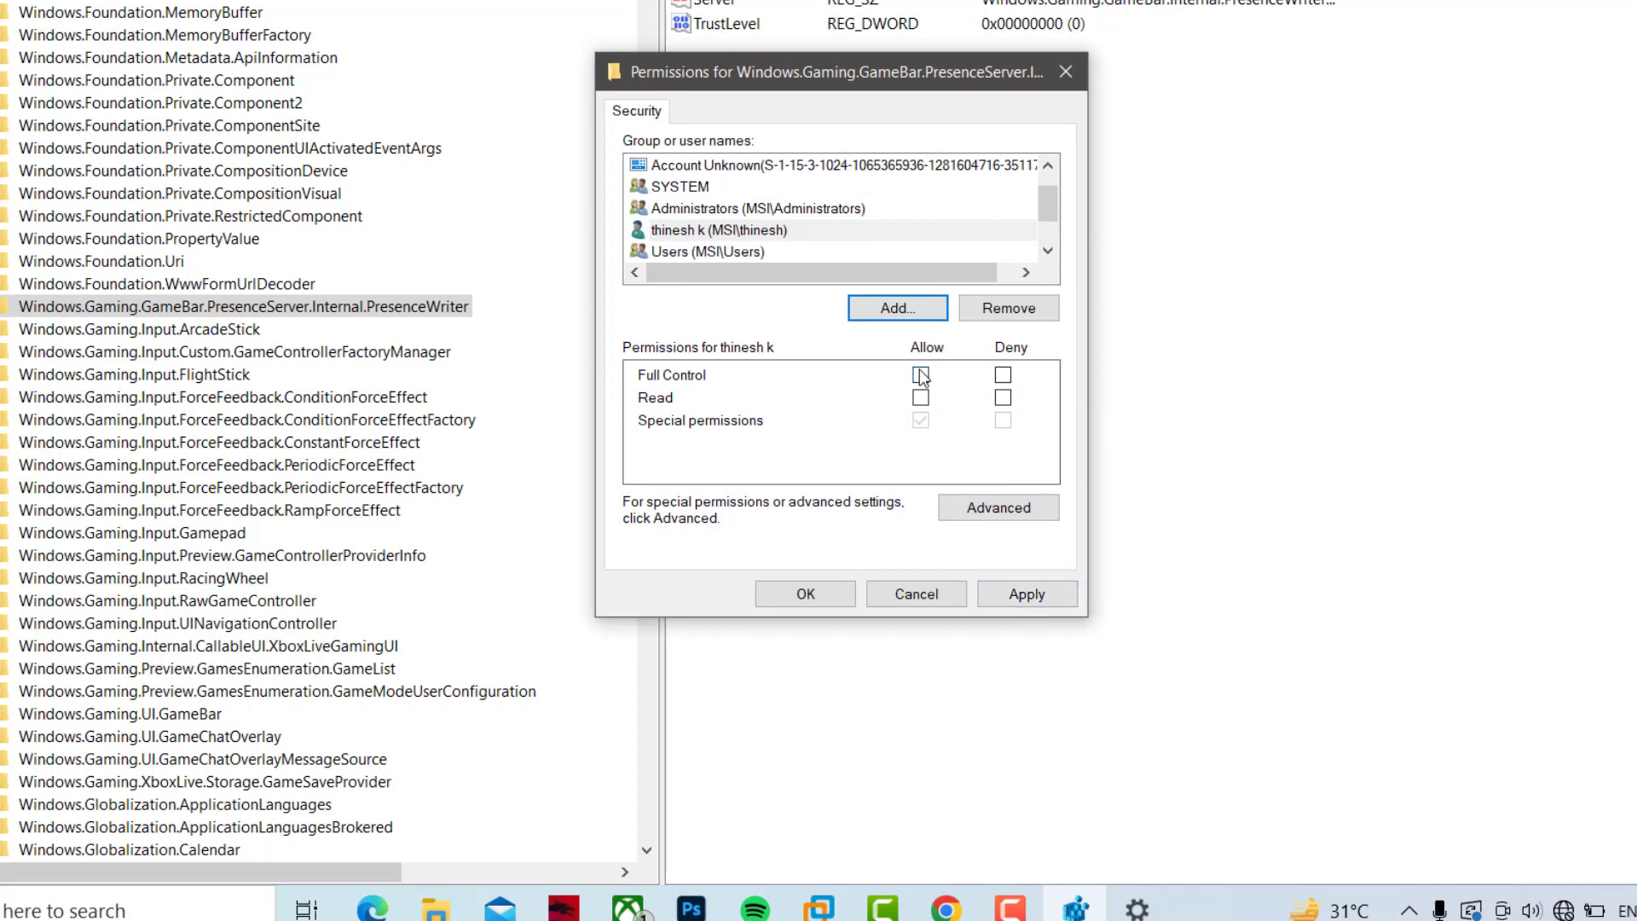
left_click(1049, 595)
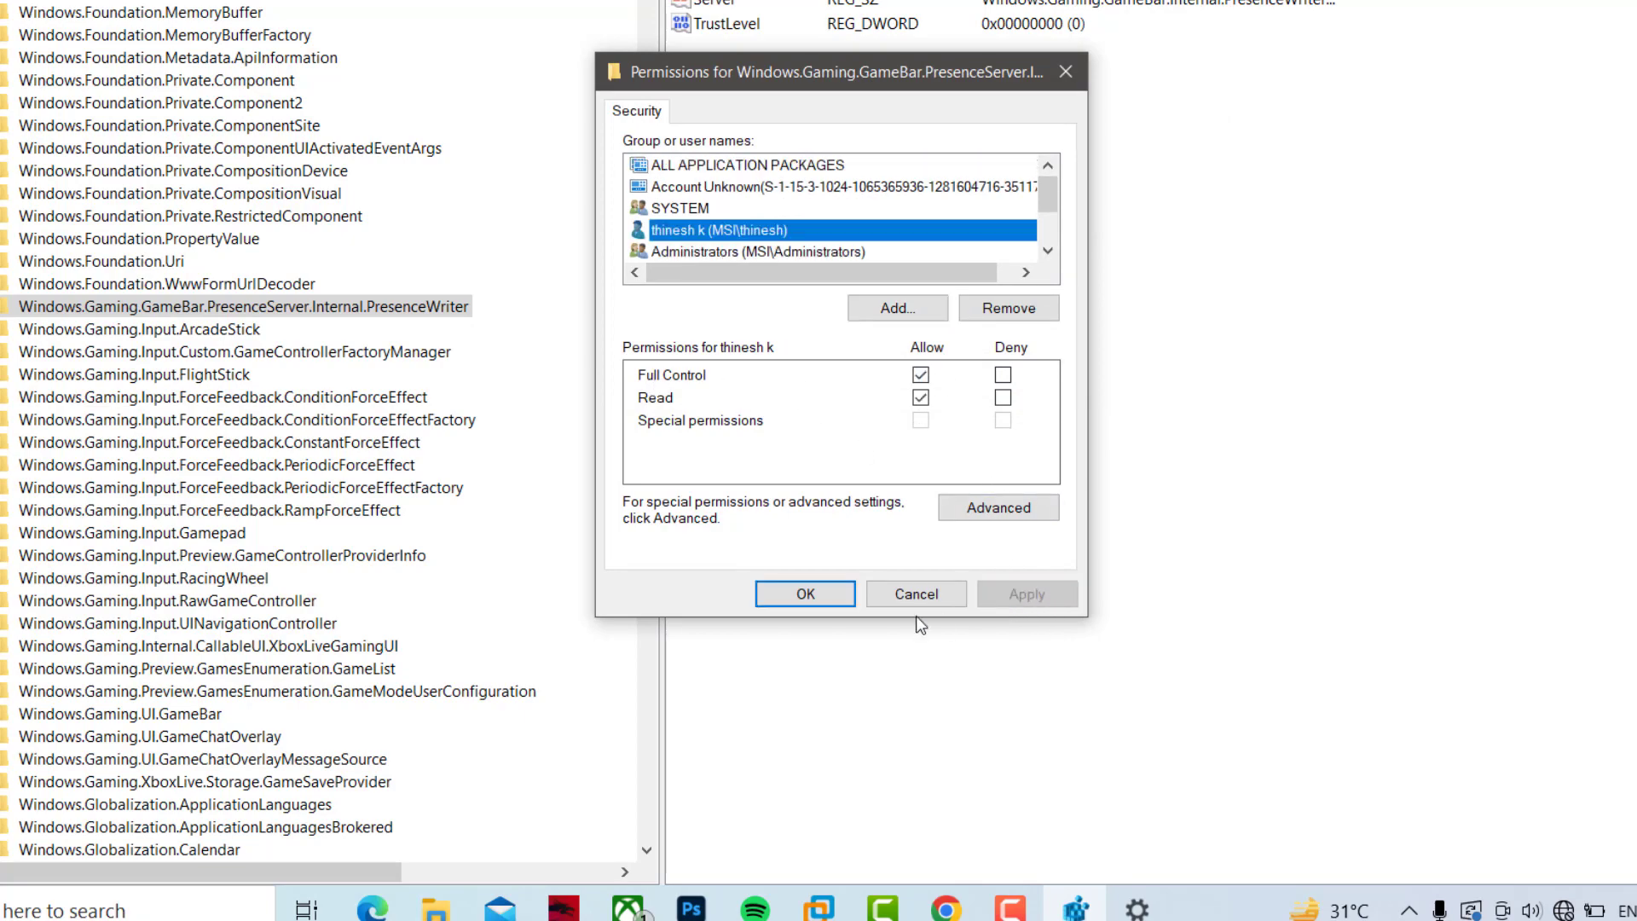
left_click(814, 595)
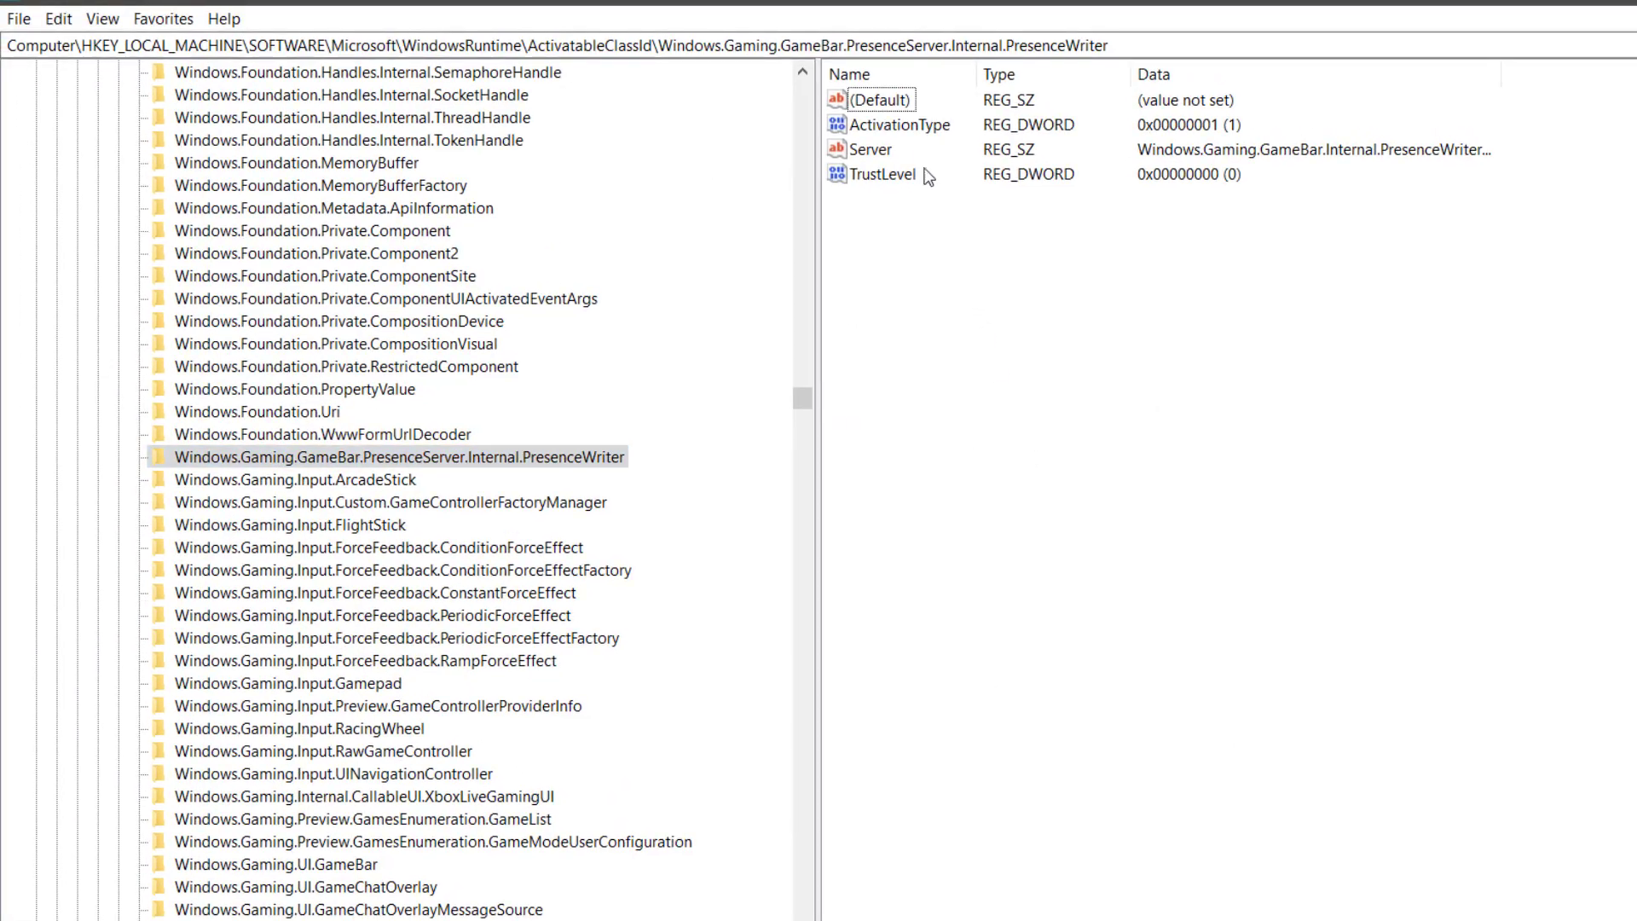
Step: Change ActivationType's value data from 1 to 0, then close Registry Editor with Alt+F4
left_click(911, 128)
right_click(912, 128)
left_click(938, 135)
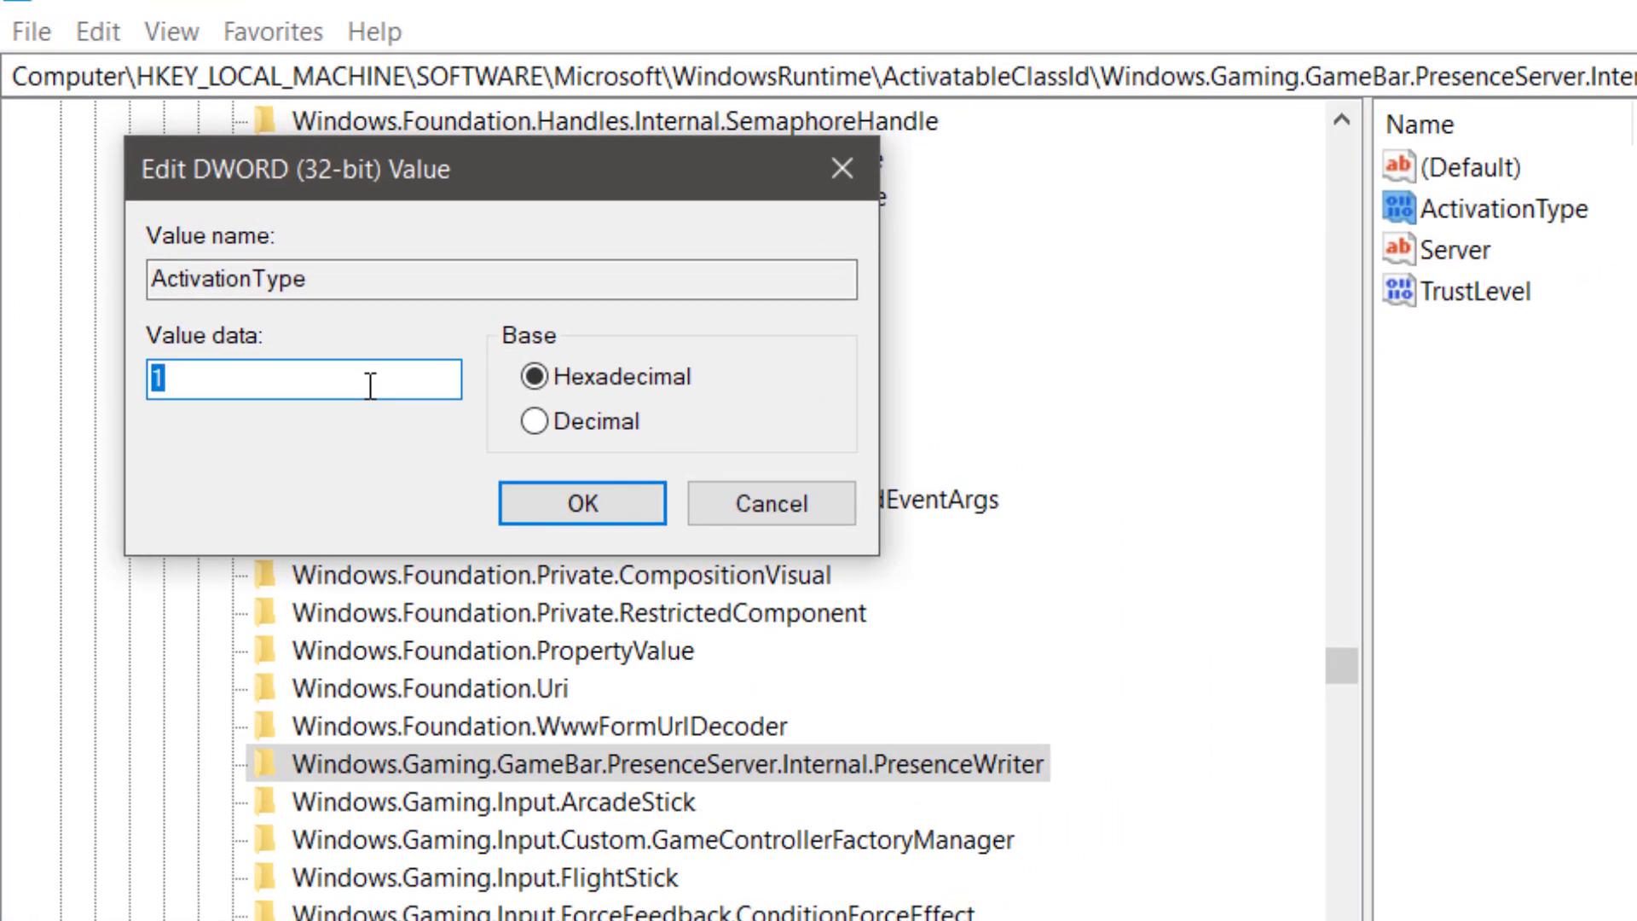
type("0")
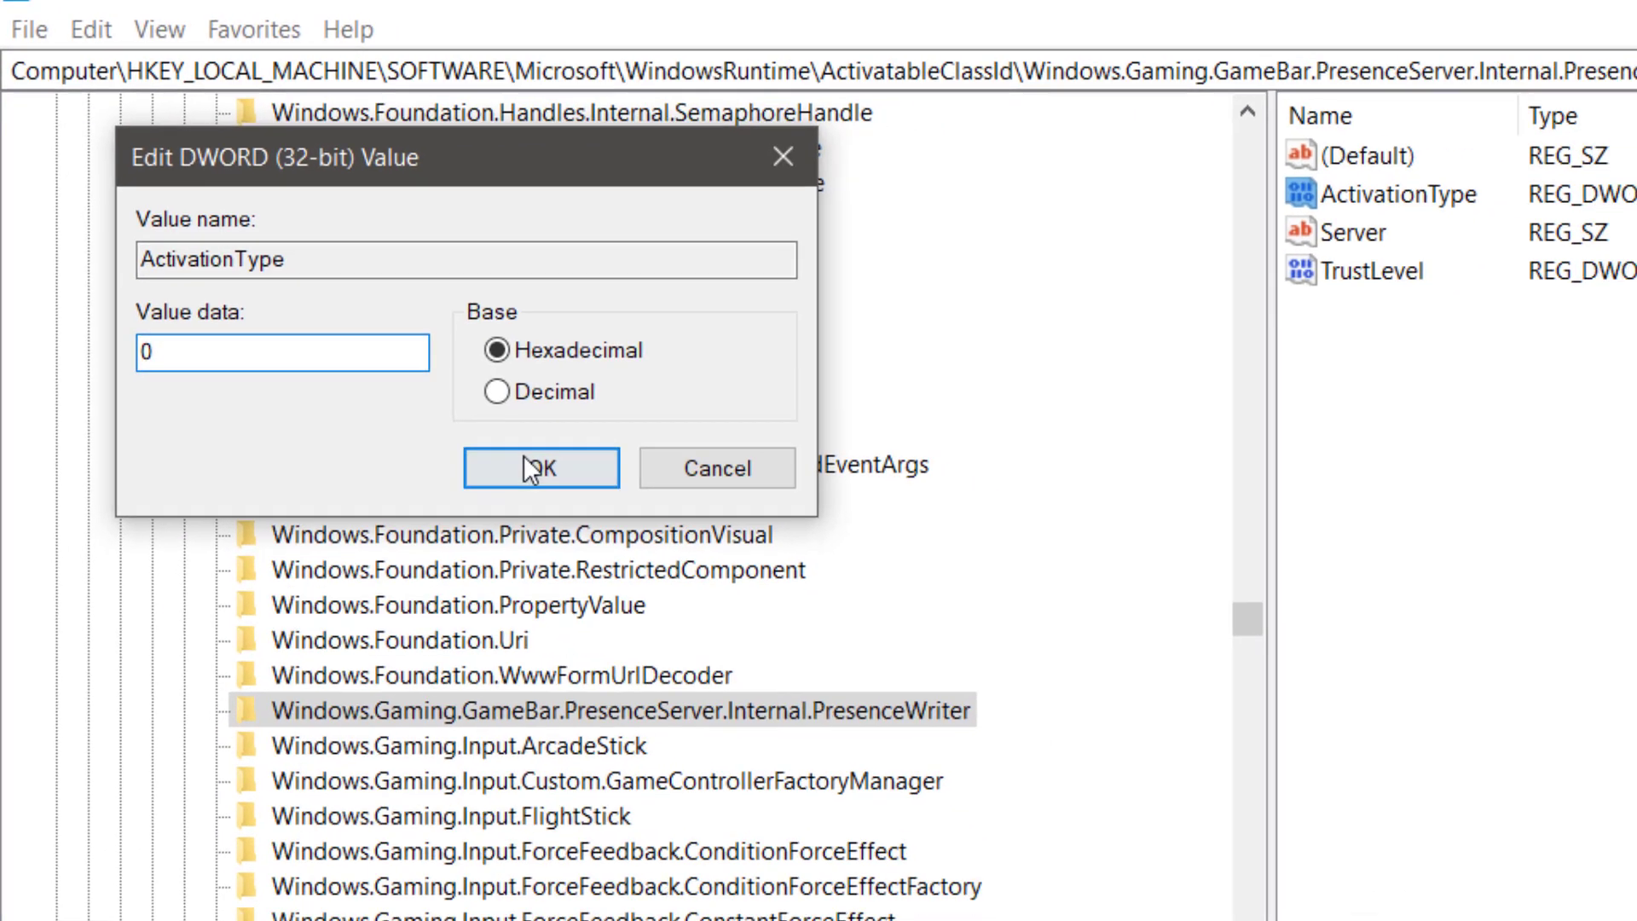
left_click(571, 503)
left_click(1122, 377)
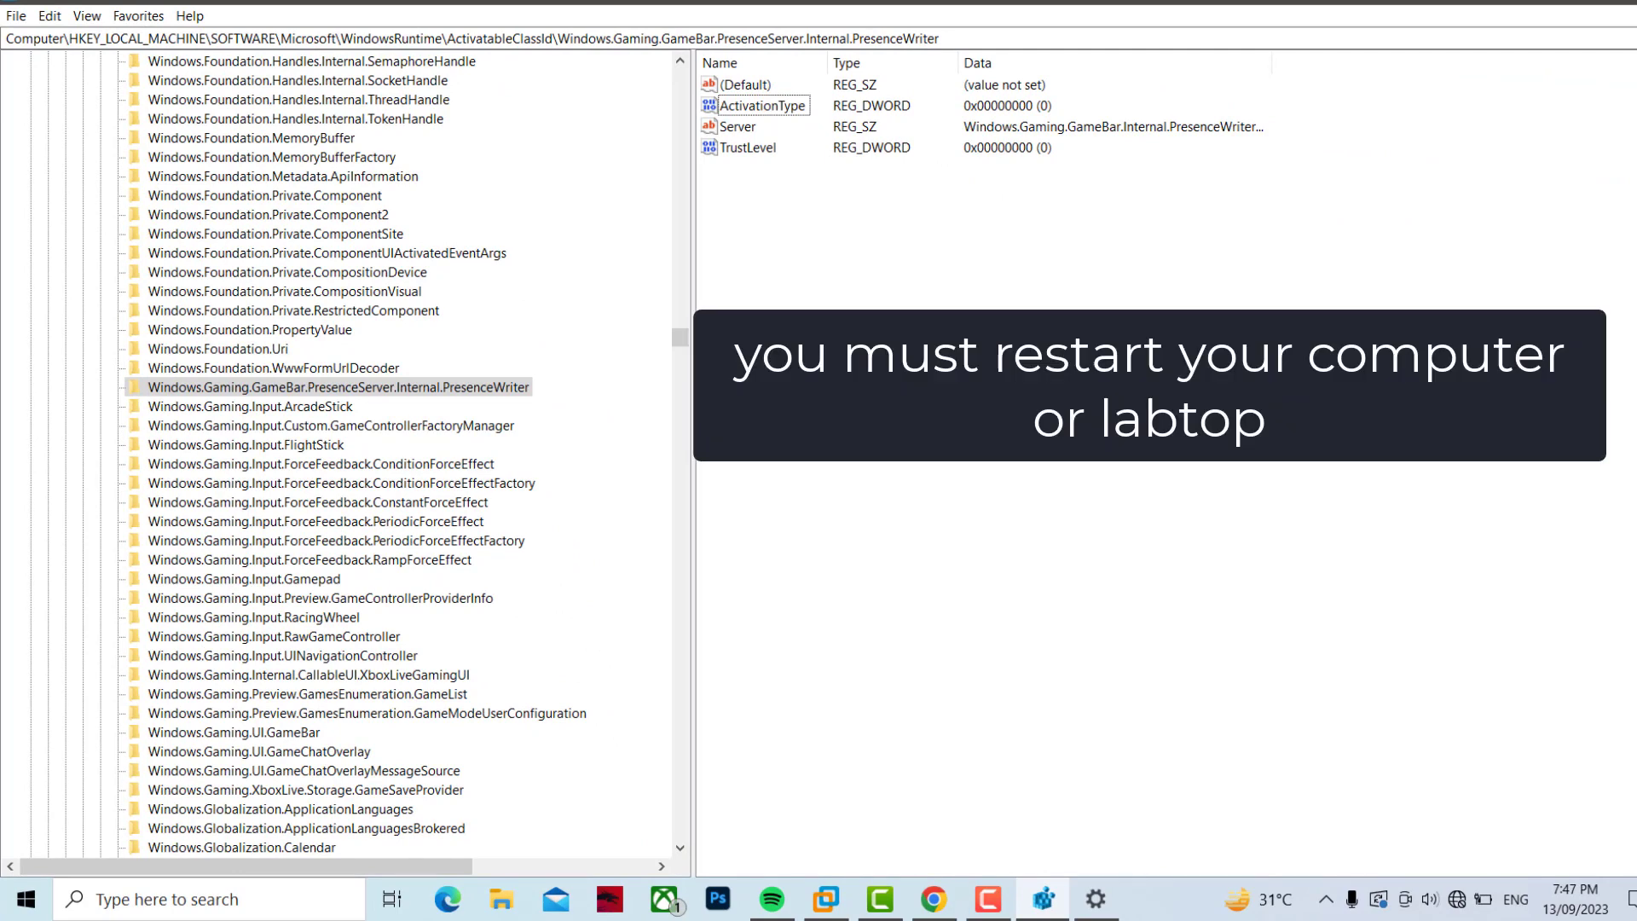
key("alt+F4")
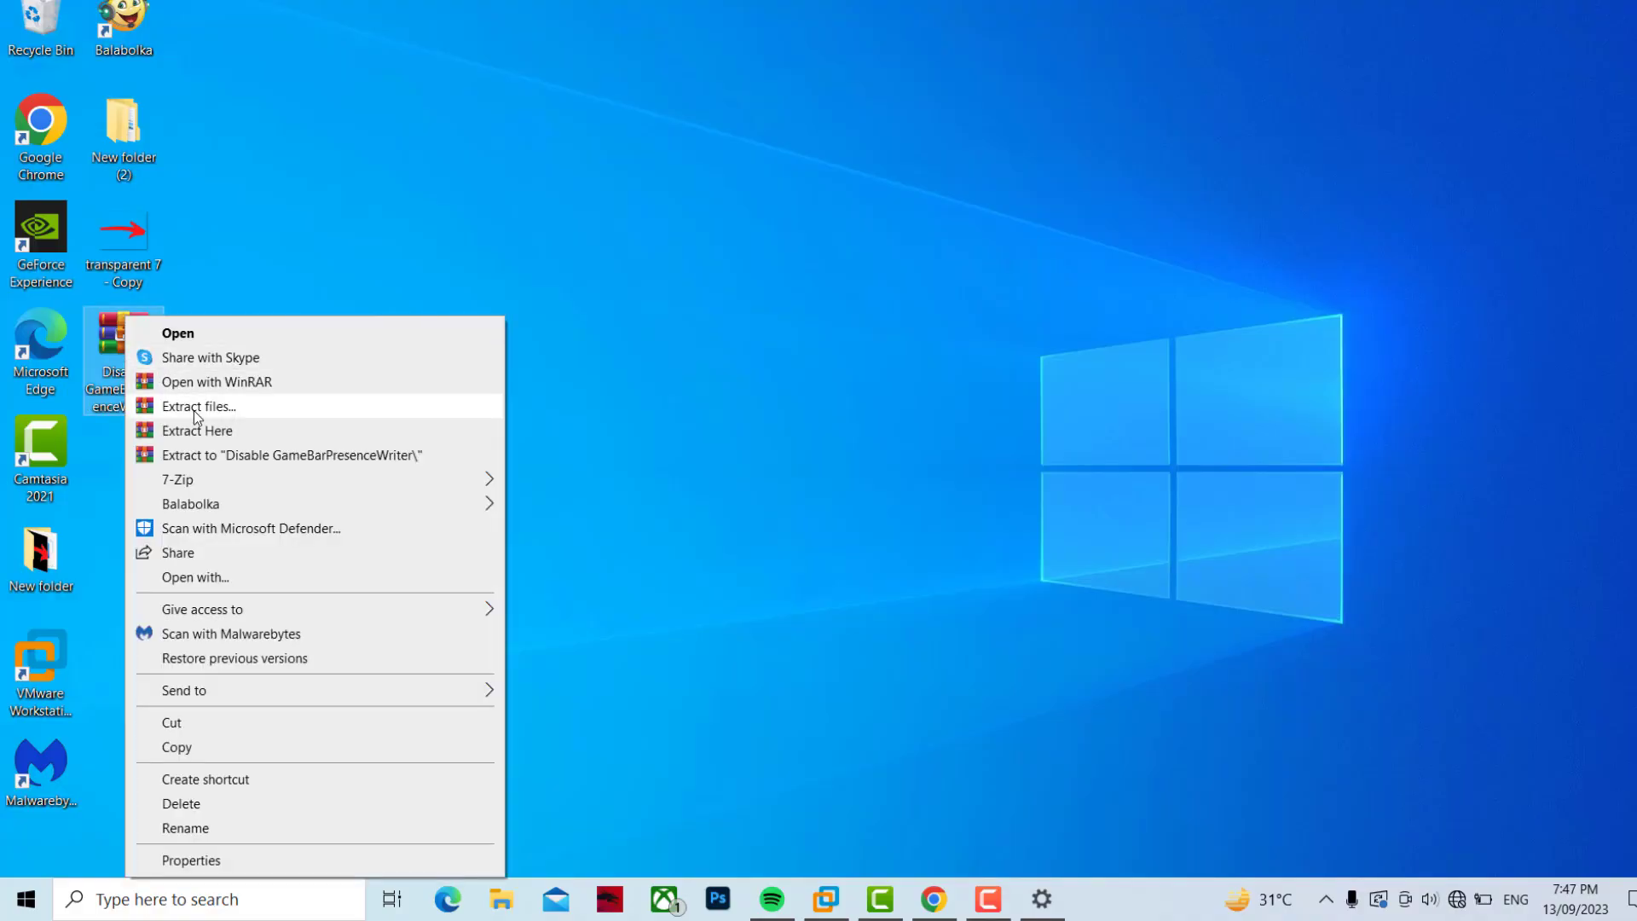
Step: Extract the Disable GameBarPresenceWriter archive to the Desktop folder
left_click(235, 412)
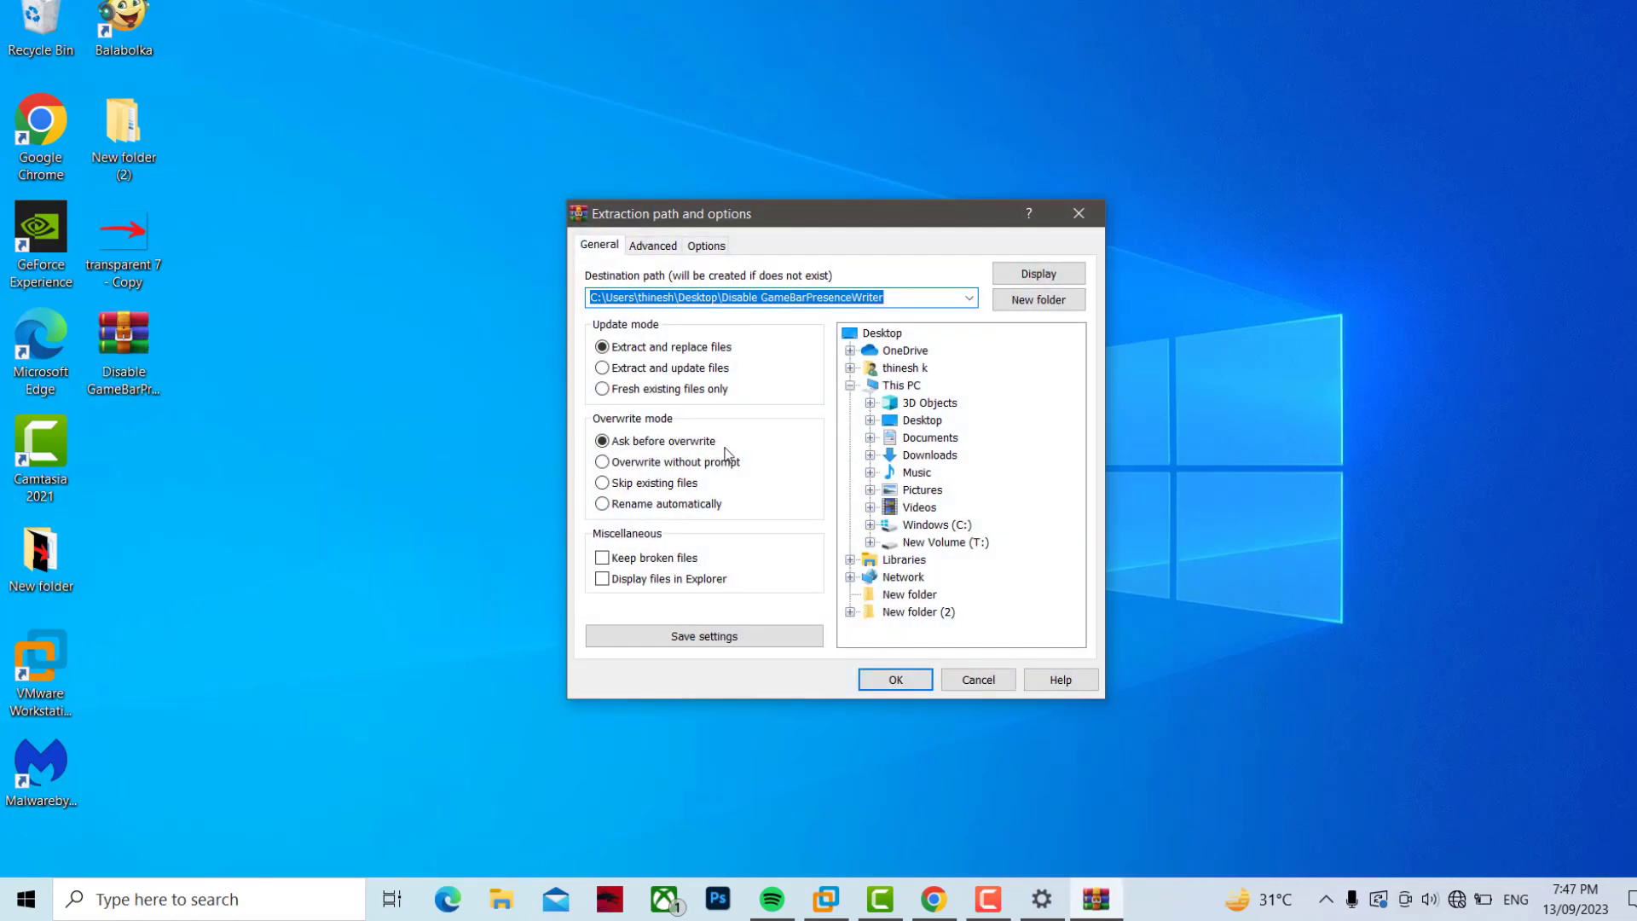
left_click(896, 680)
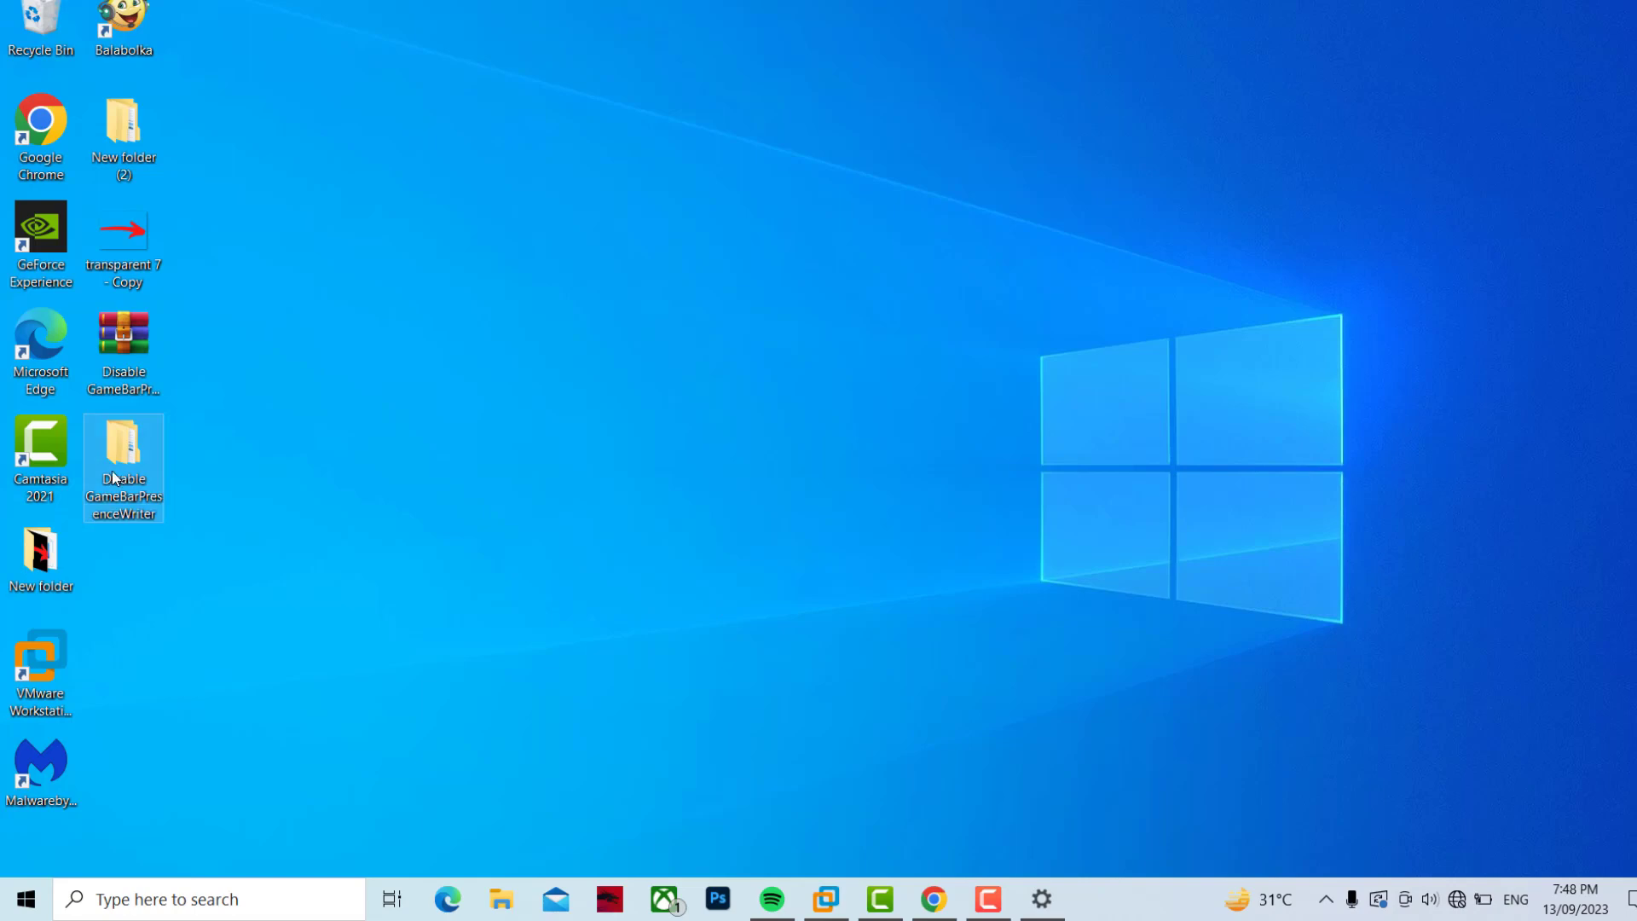
Step: Open the inner Disable GameBarPresenceWriter folder and merge 'Disable Game DVR and Game Bar' into the registry
double_click(119, 475)
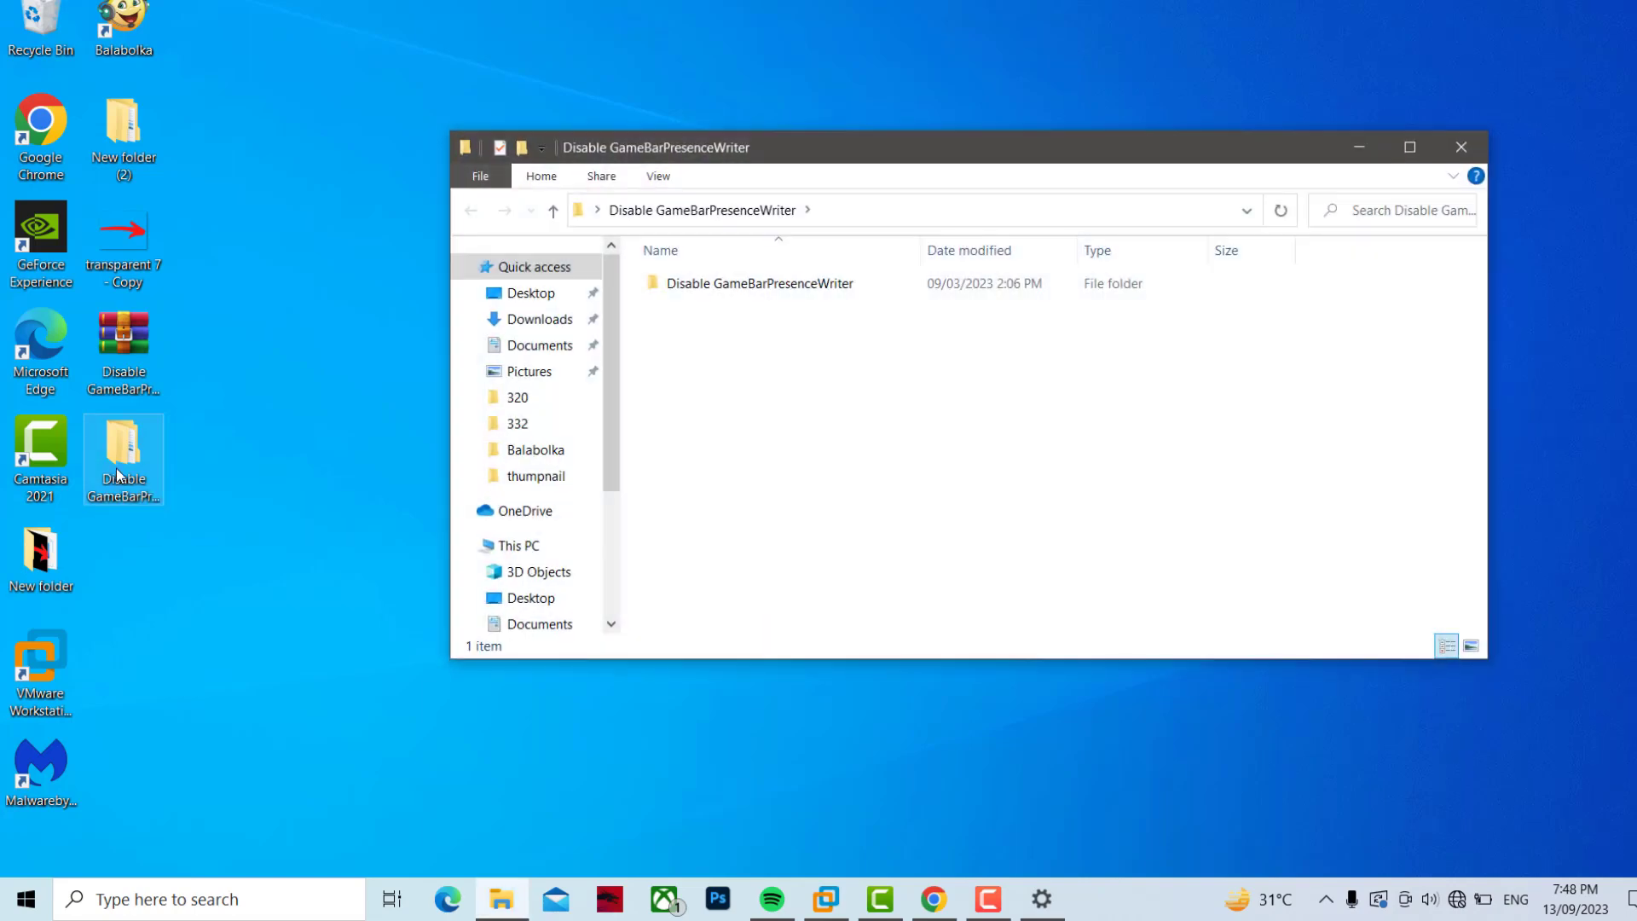
double_click(790, 288)
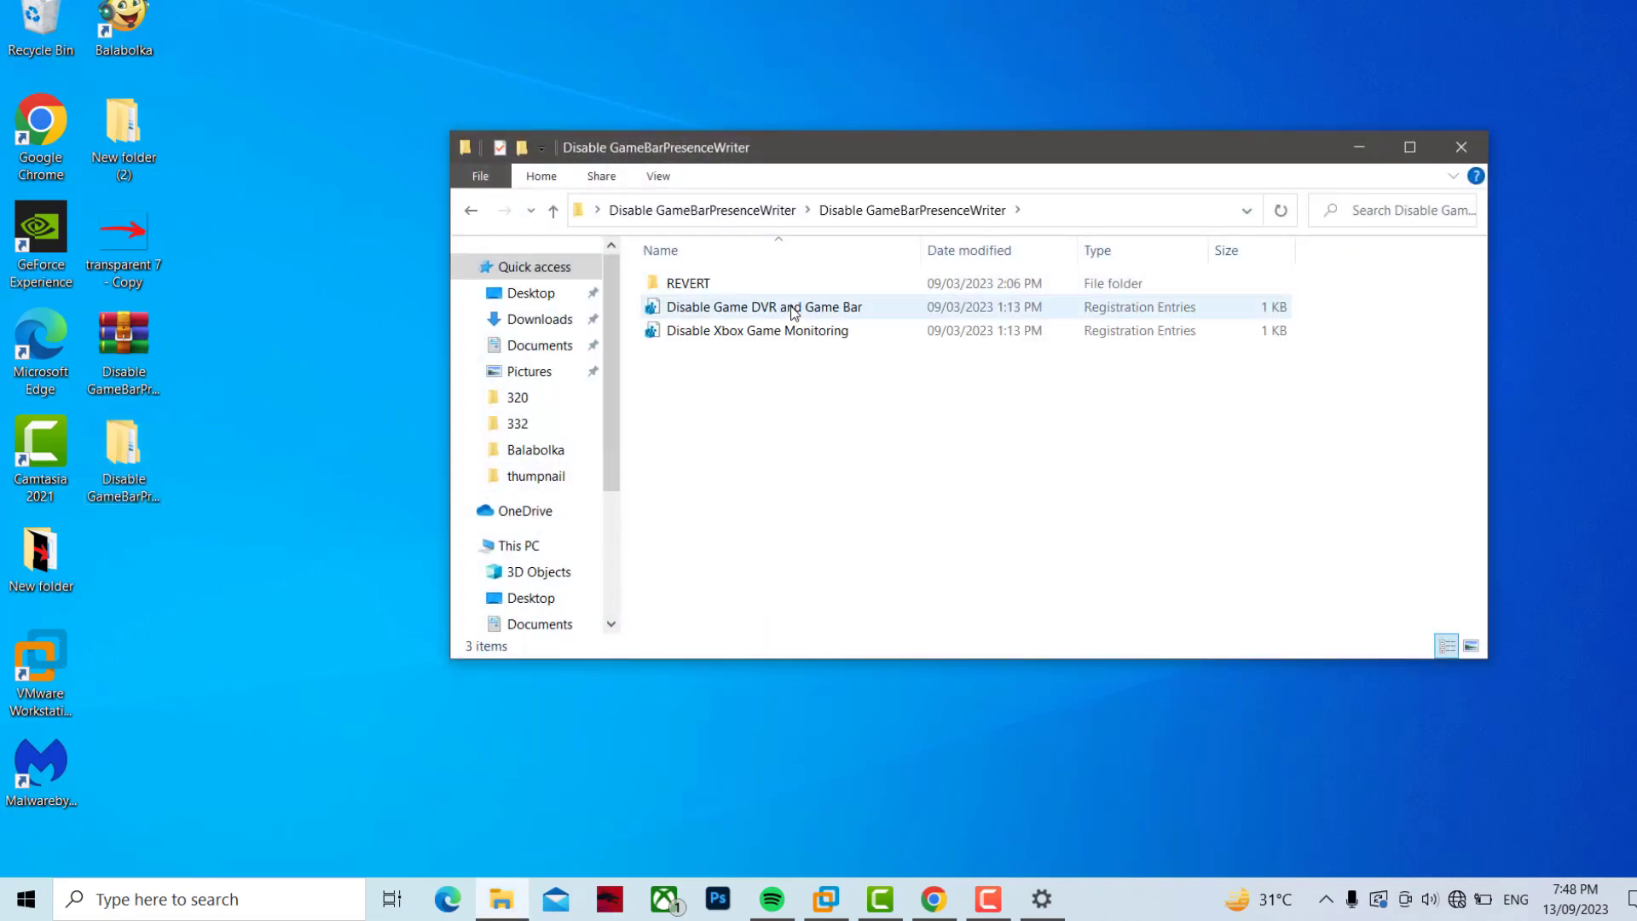
left_click(764, 314)
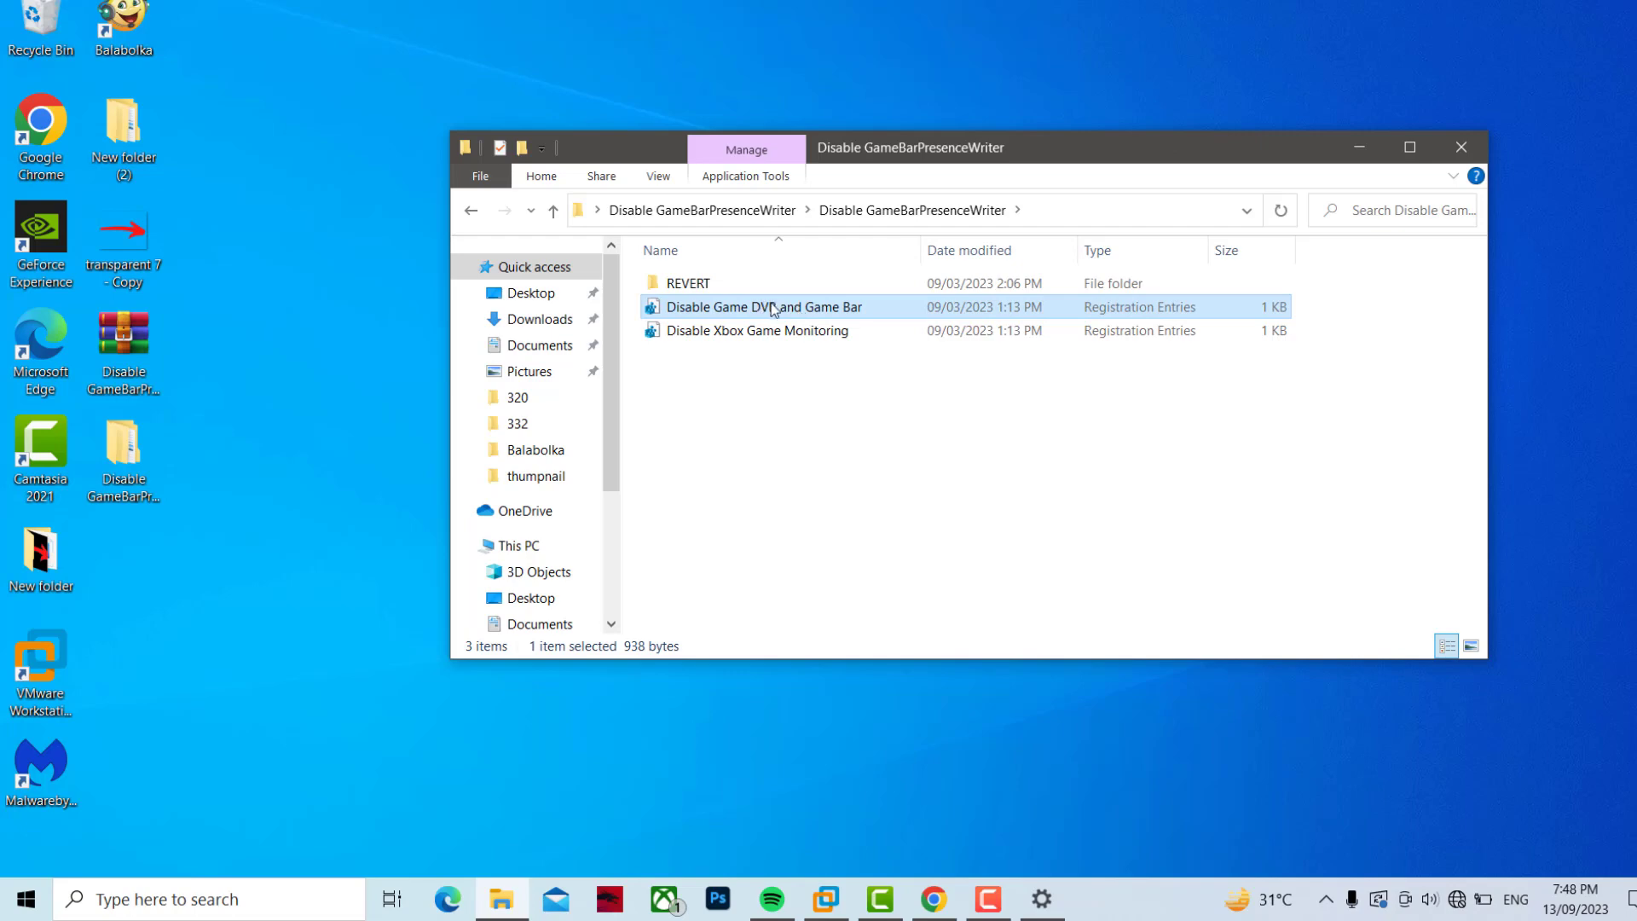
double_click(771, 309)
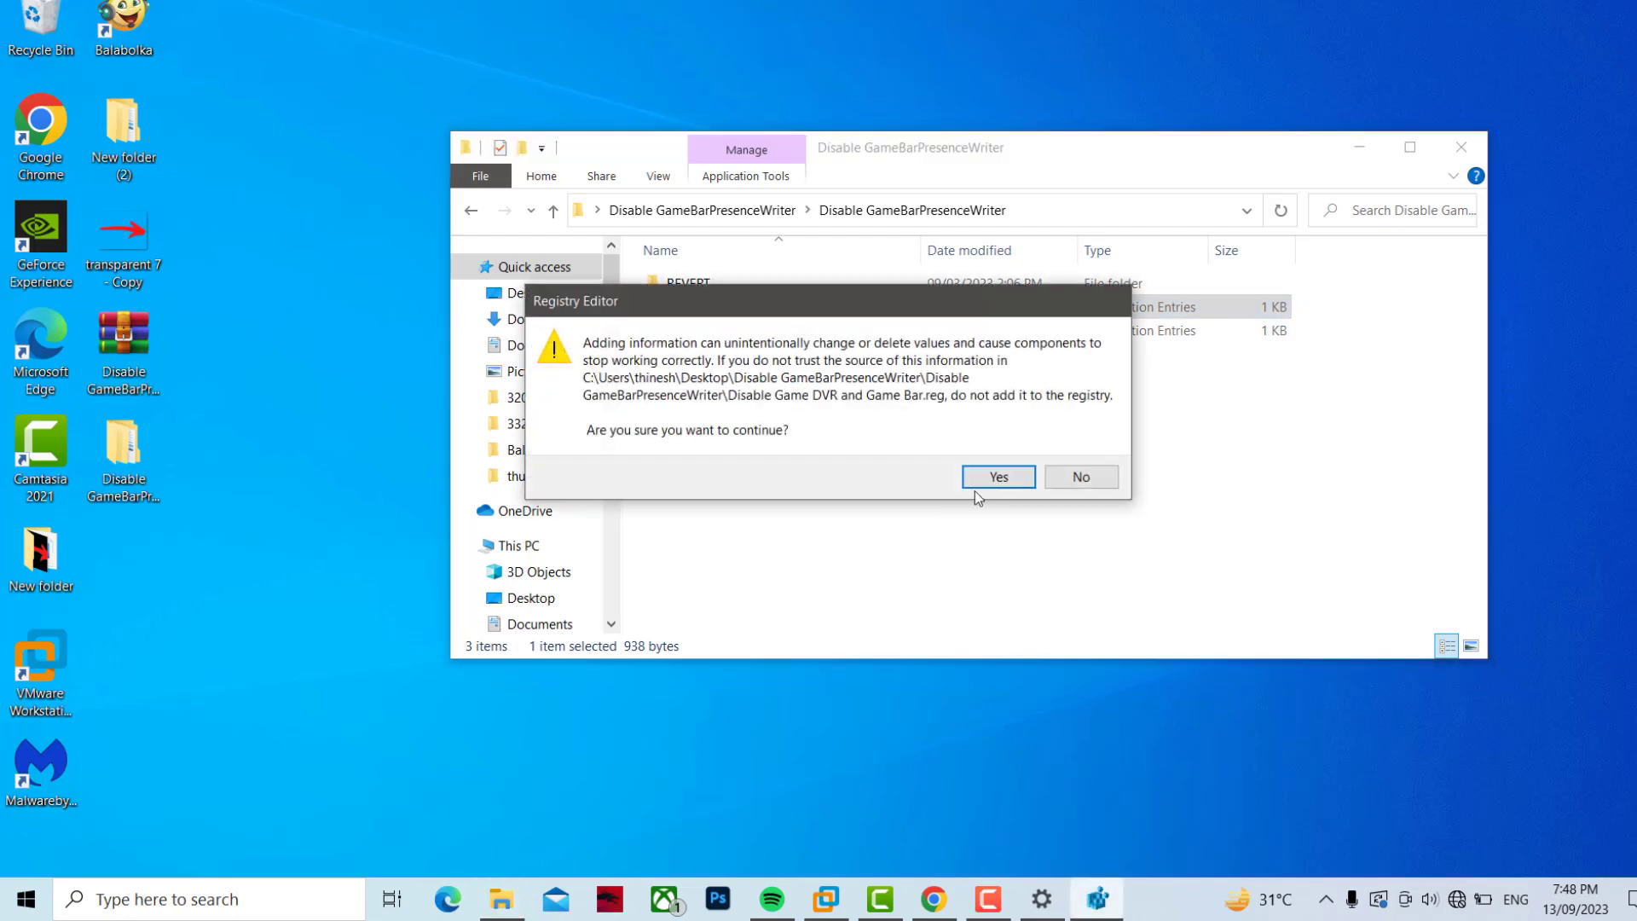
left_click(1084, 477)
left_click(1076, 450)
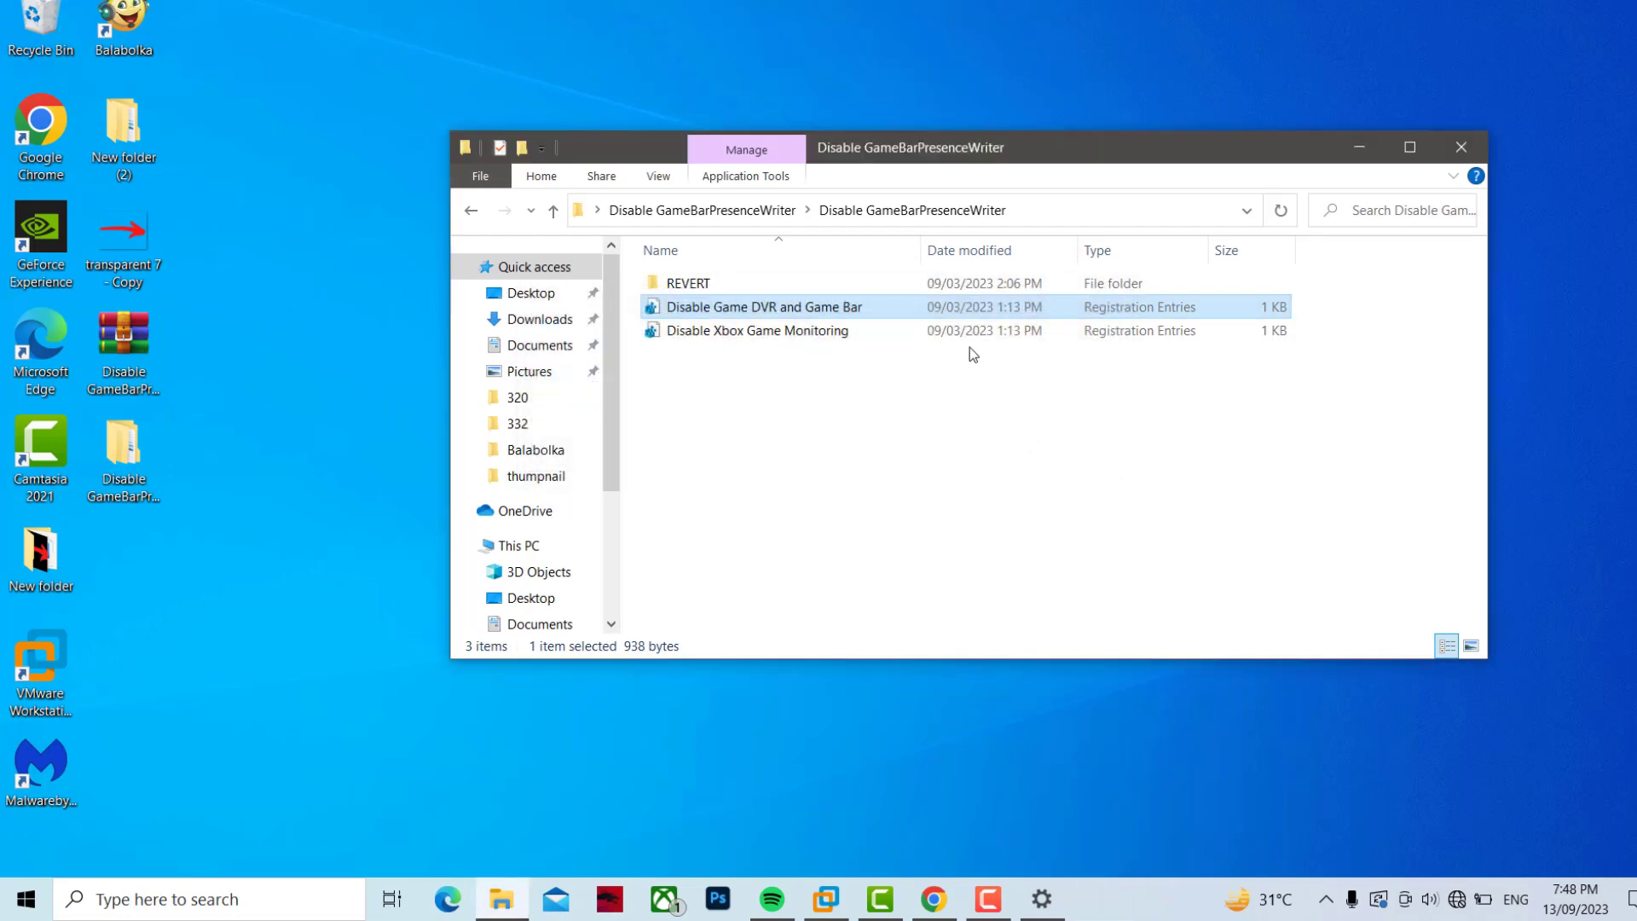
Step: Merge 'Disable Xbox Game Monitoring' into the registry and close the folder window
left_click(967, 341)
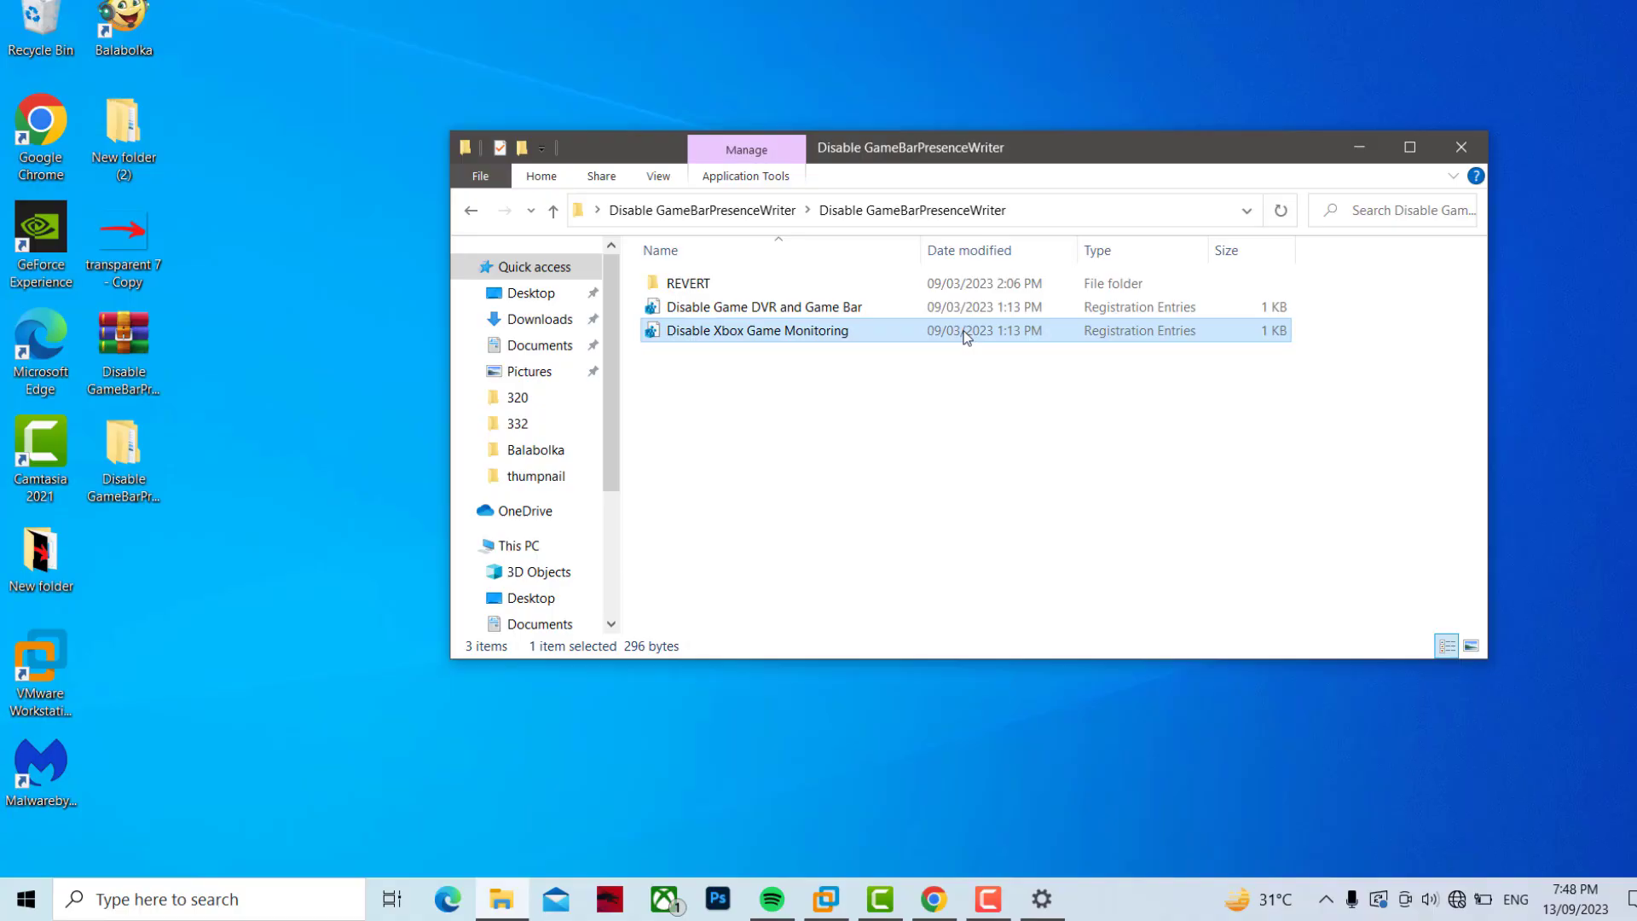
double_click(966, 335)
left_click(994, 476)
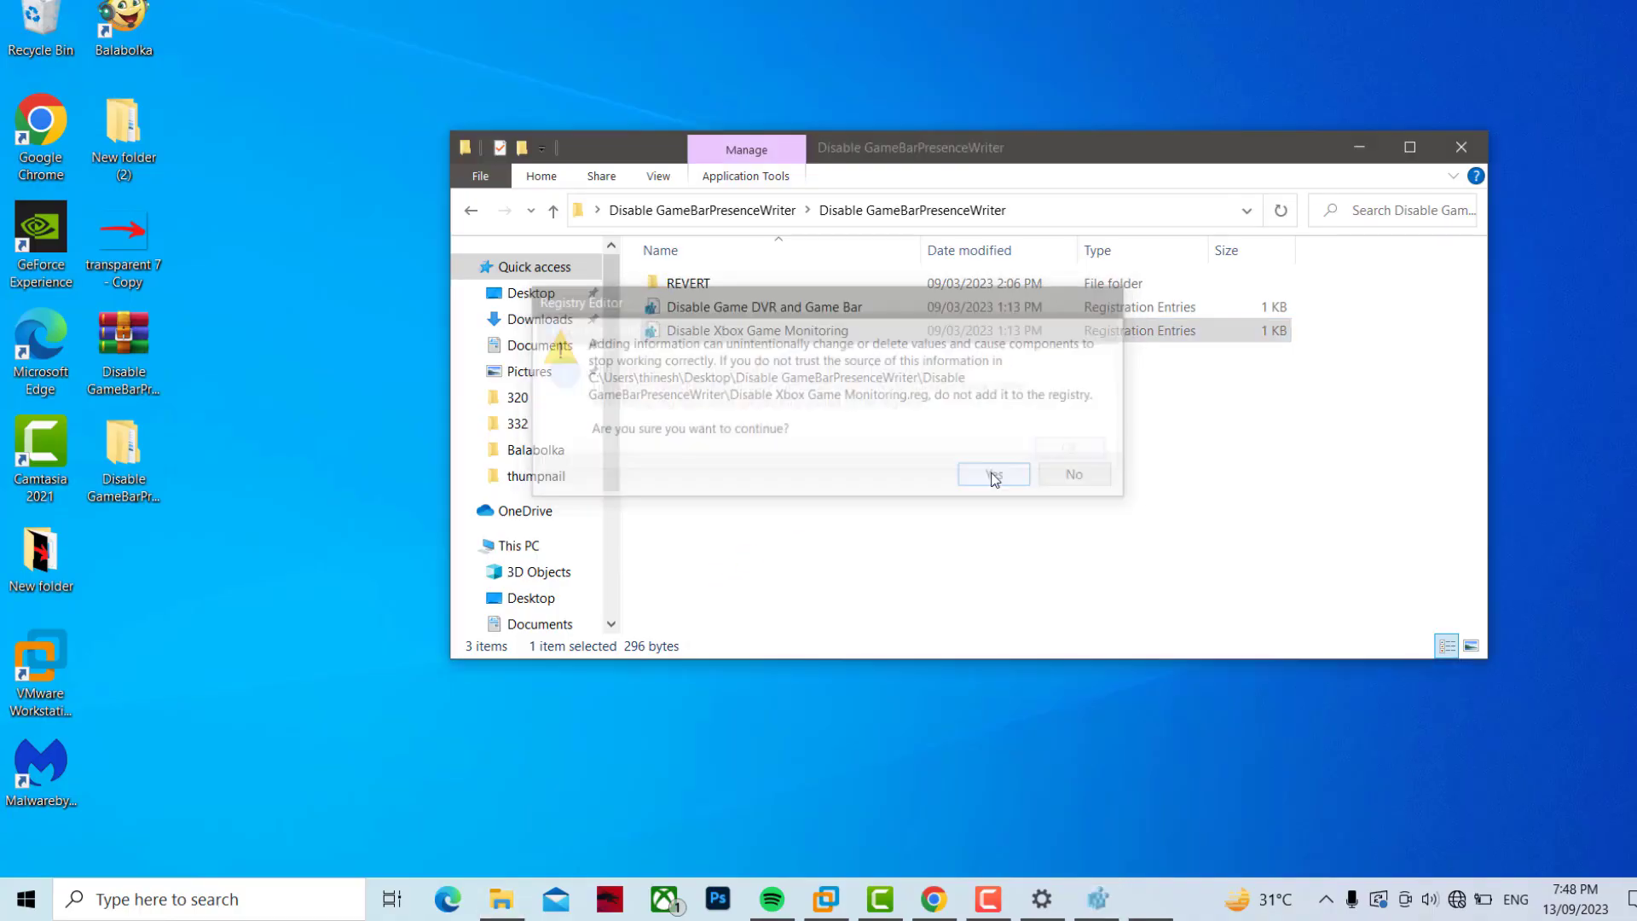
left_click(1074, 450)
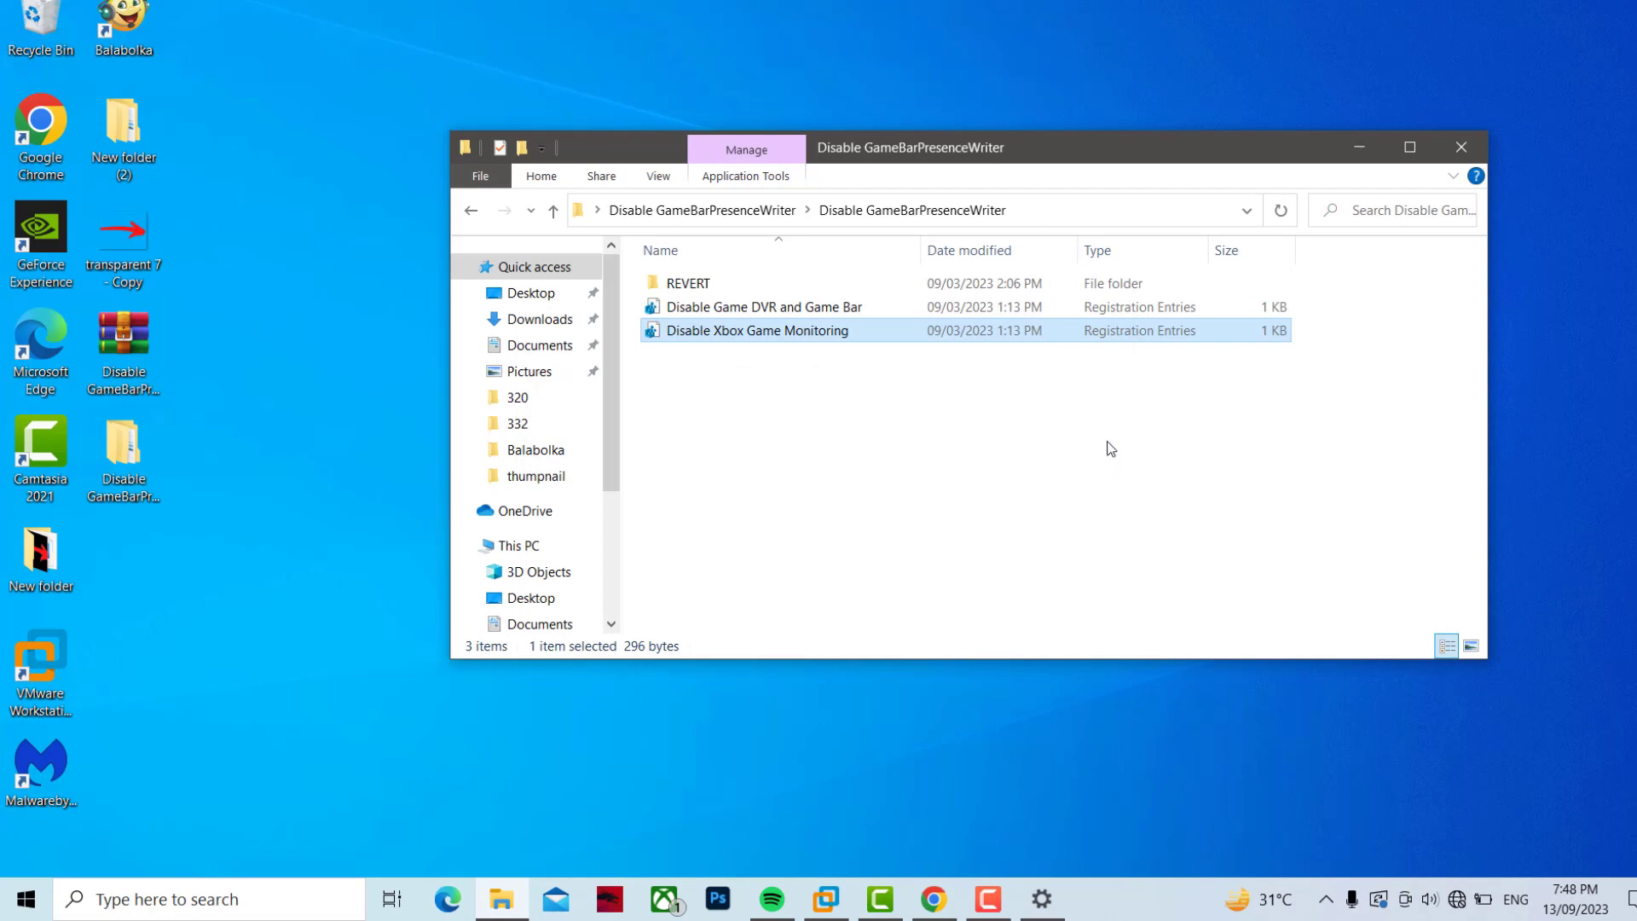
left_click(1481, 145)
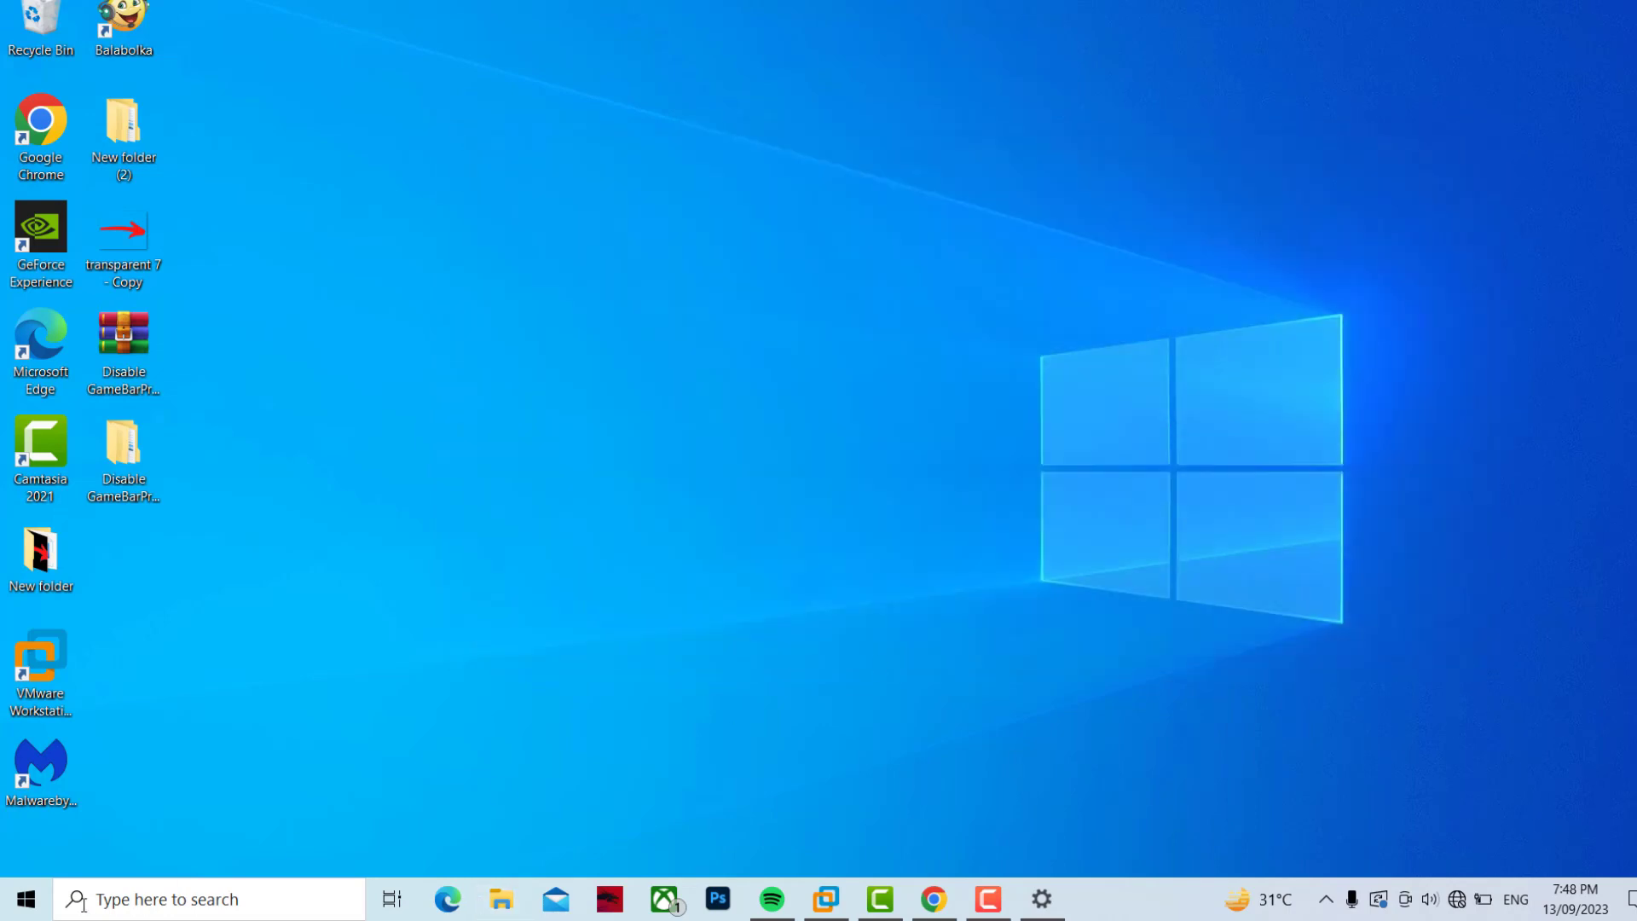
Step: Go to the Xbox Game Bar page in Gaming settings and confirm Game Bar is Off
left_click(26, 902)
left_click(26, 851)
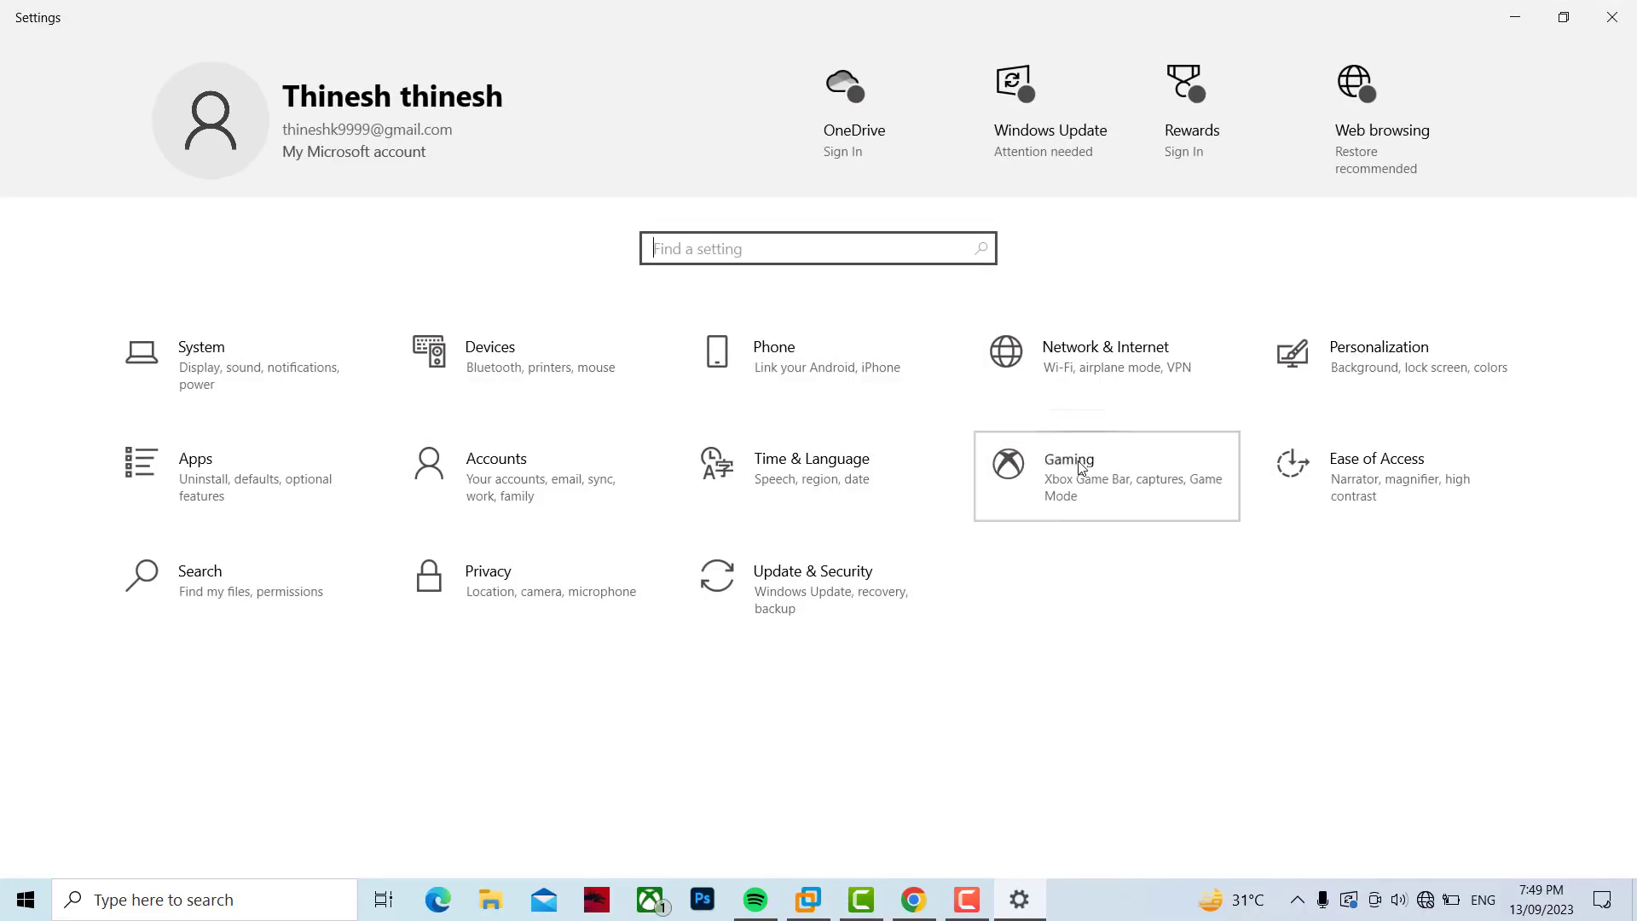
left_click(1080, 467)
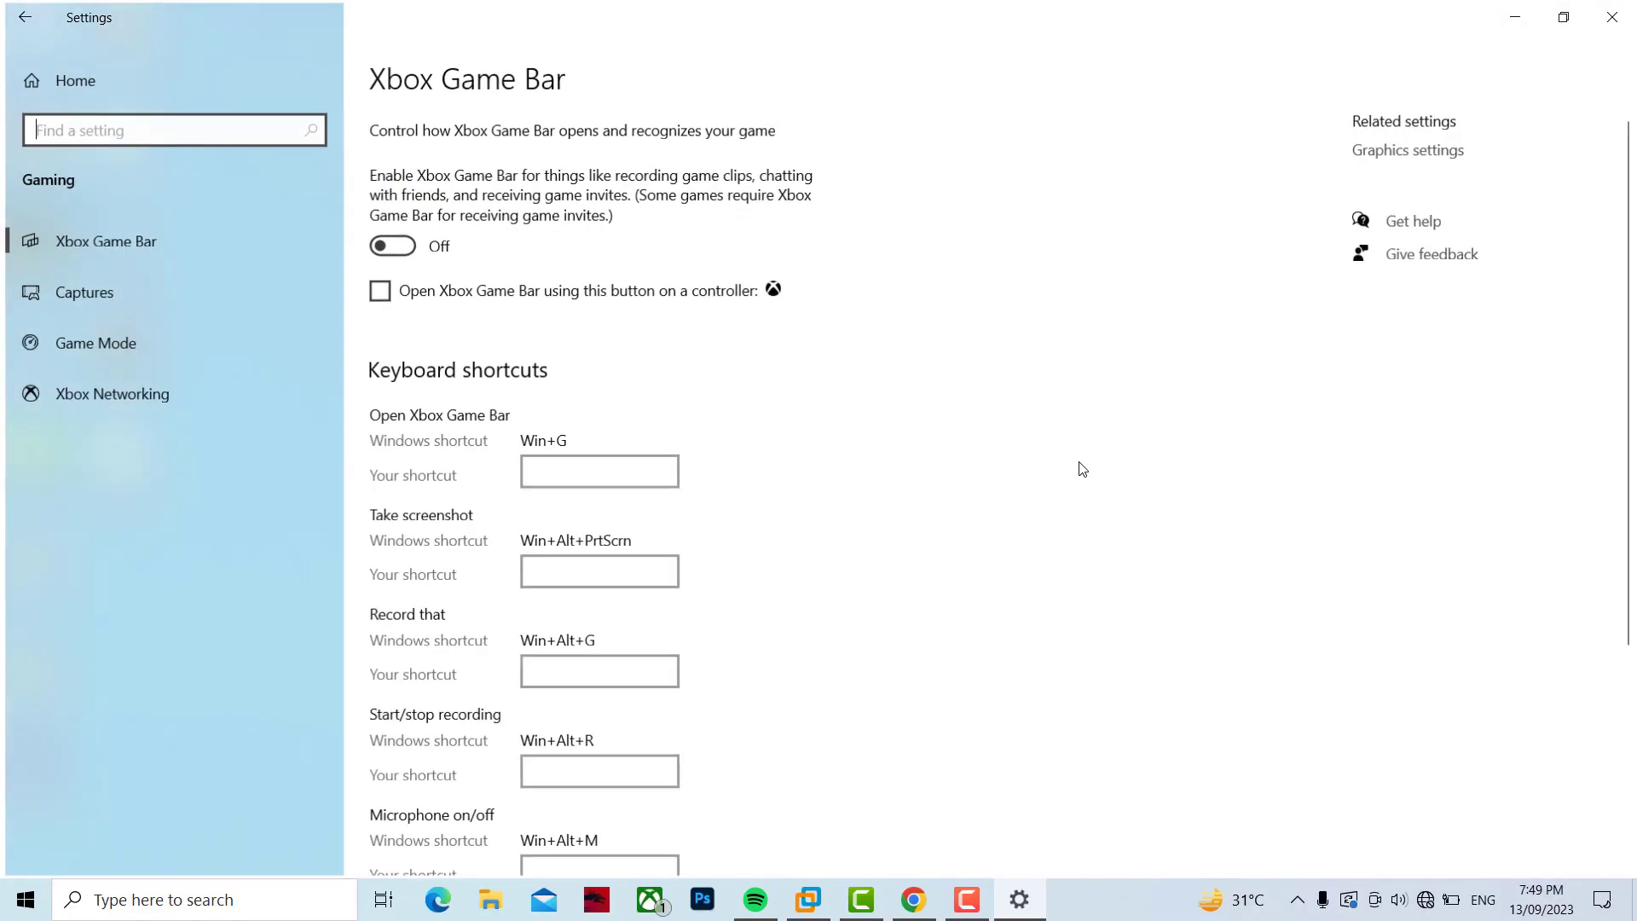
left_click(180, 248)
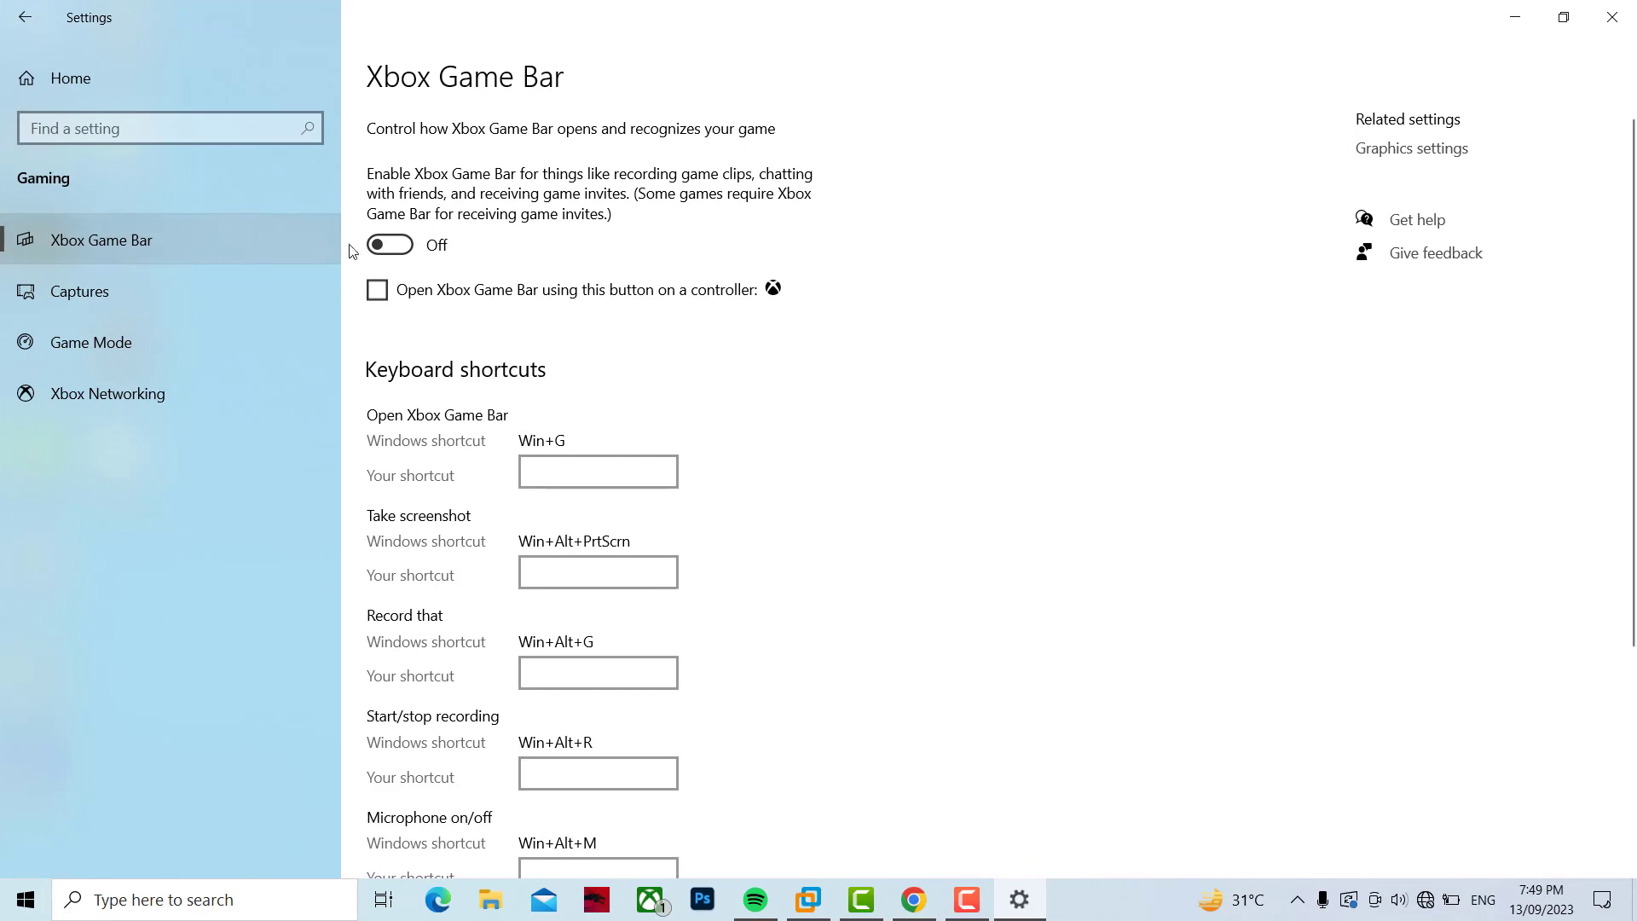
Step: Stop the controller button from opening Xbox Game Bar, close Settings, and bring up the desktop menu
left_click(378, 290)
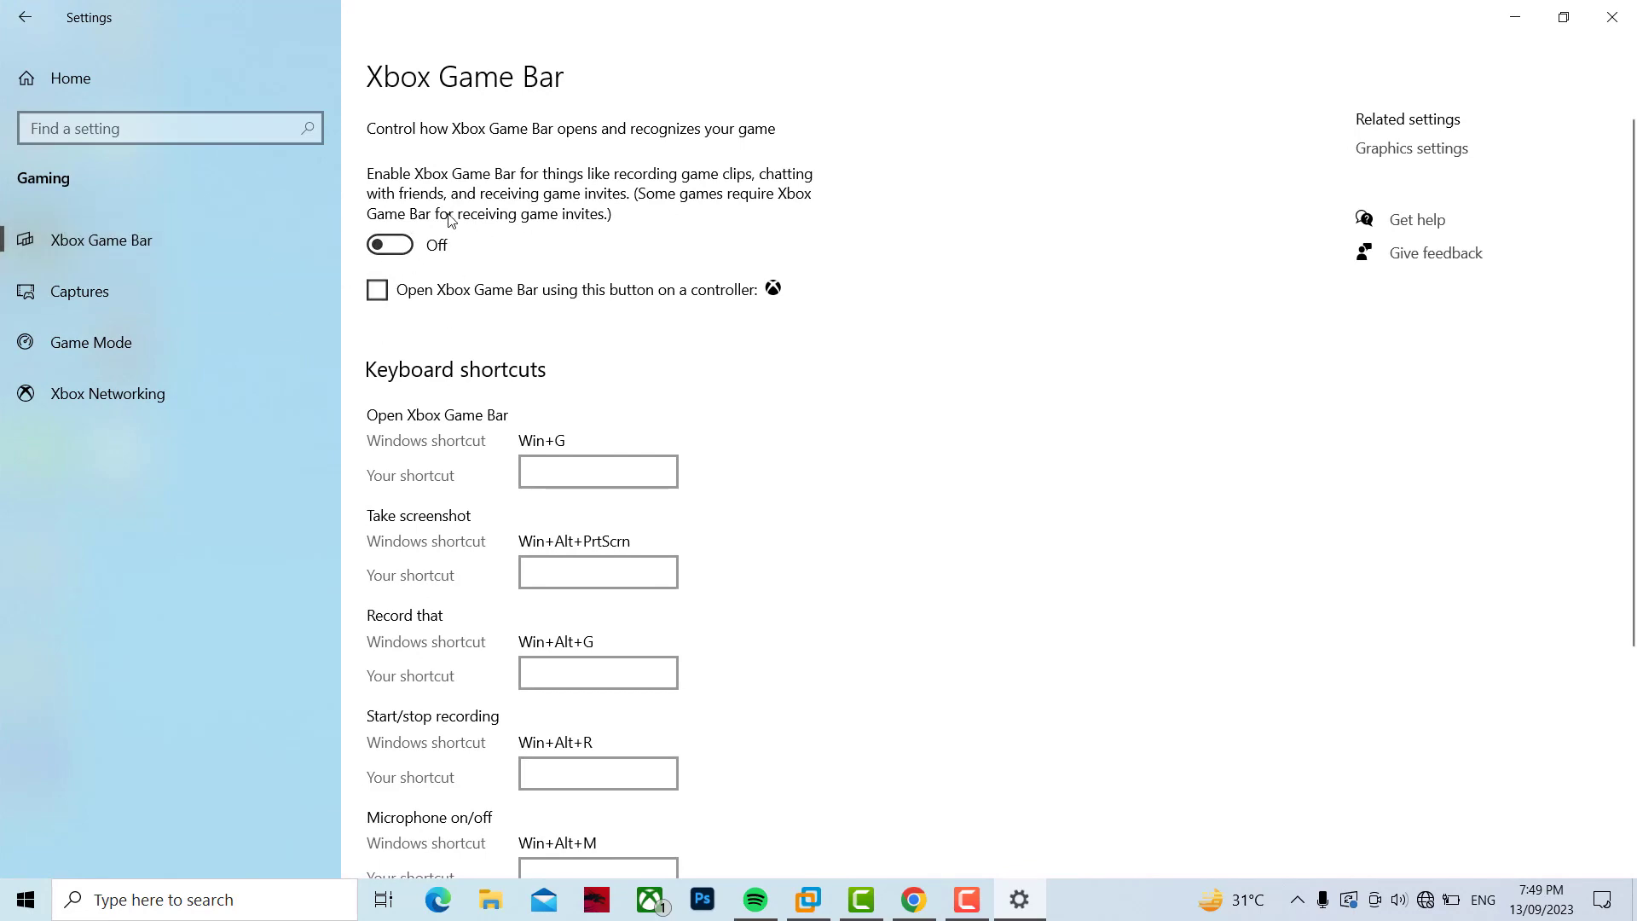
left_click(1612, 17)
right_click(768, 319)
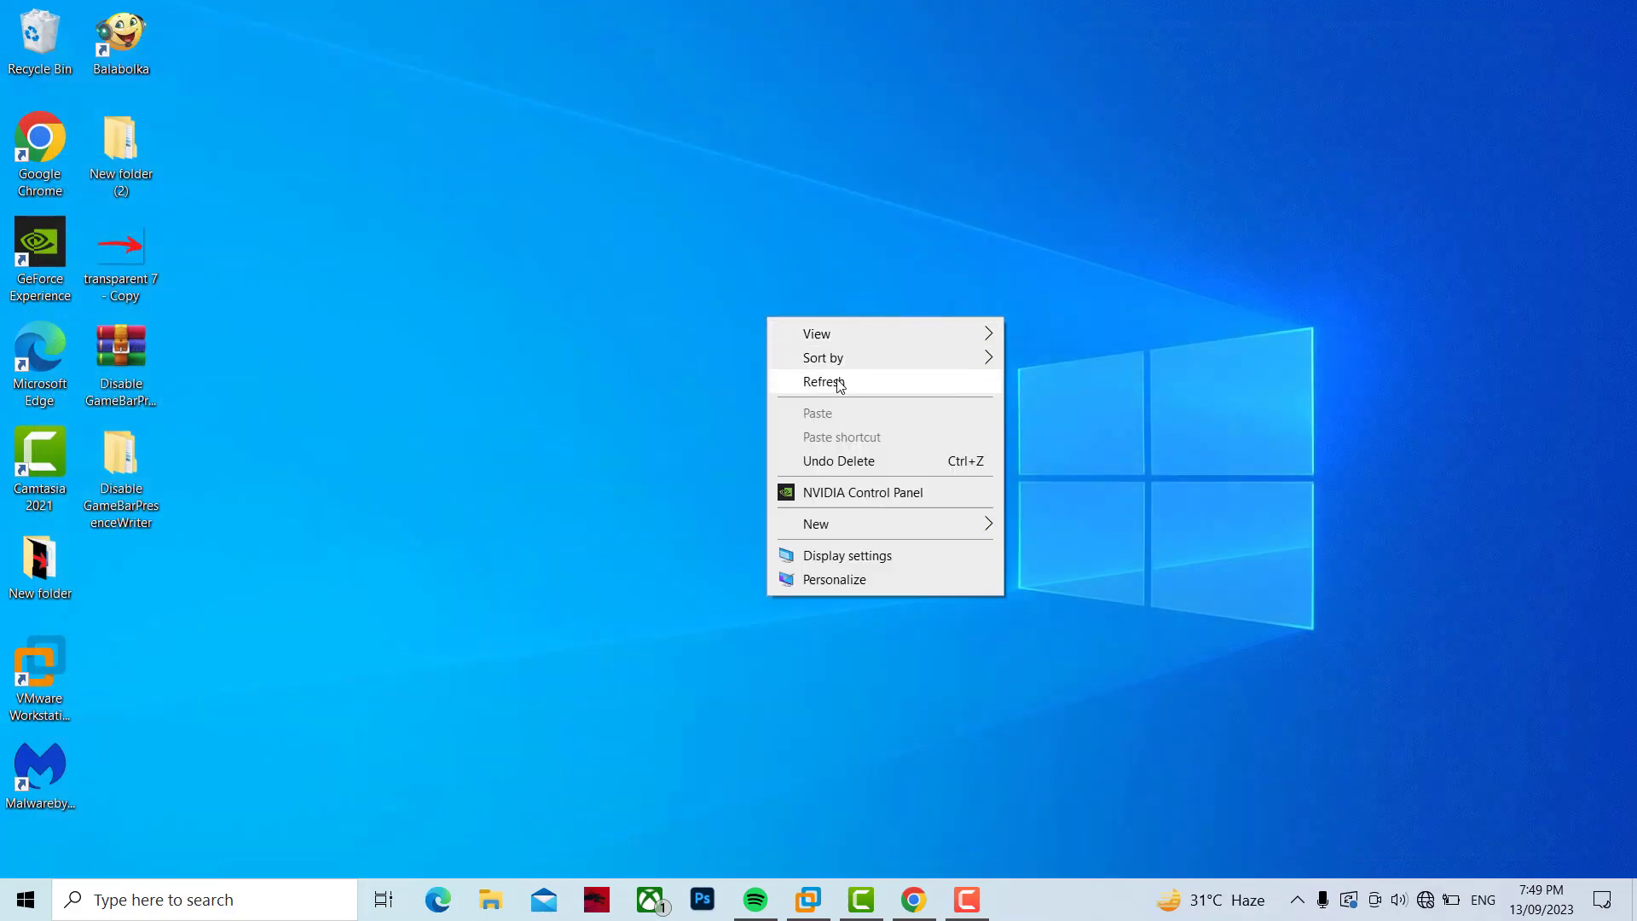